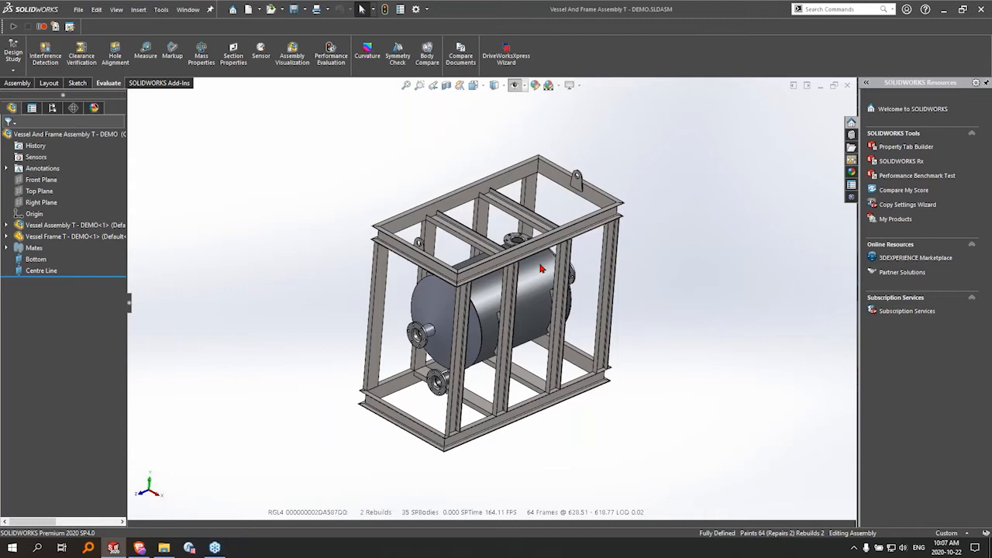
Open the vessel subassembly from the top-level assembly, and open its cylinder shell part
click(89, 225)
click(185, 219)
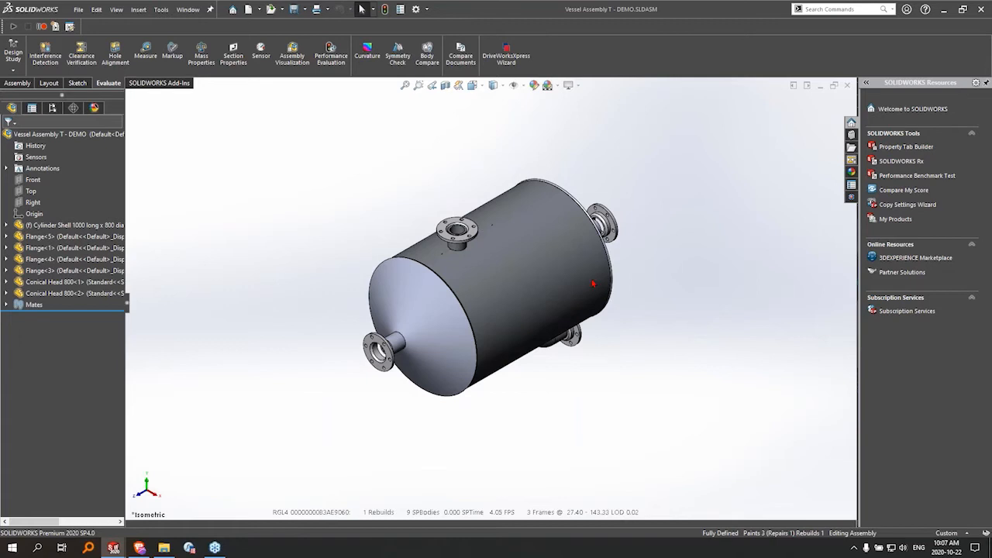
click(117, 225)
click(99, 197)
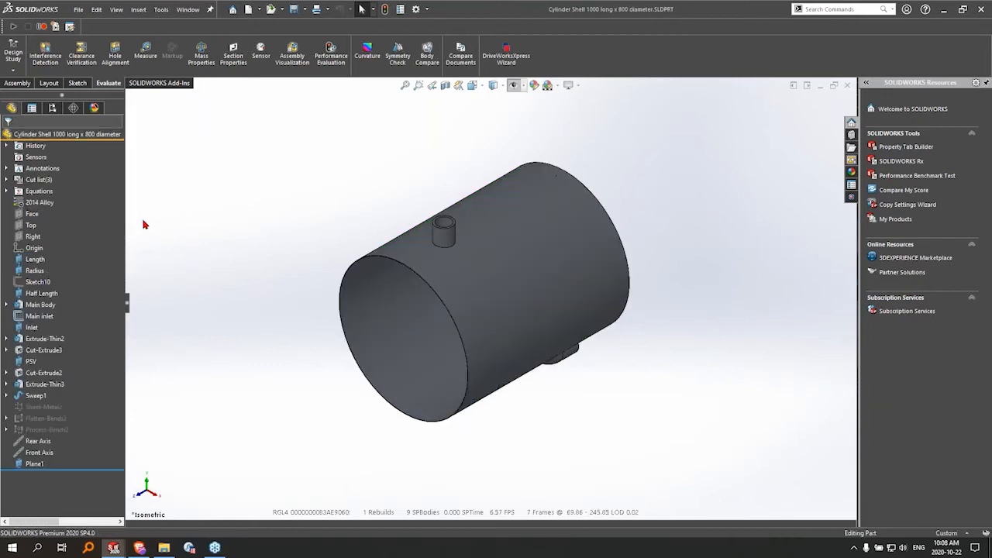
Set the offset of the cylinder shell's Length plane from the Face plane to 1200 mm
click(34, 249)
click(35, 258)
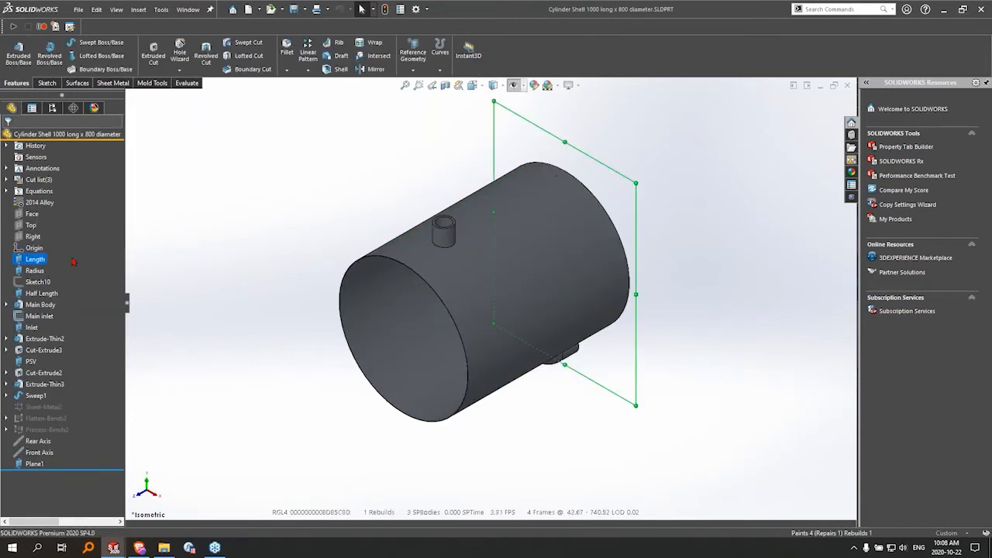
click(42, 246)
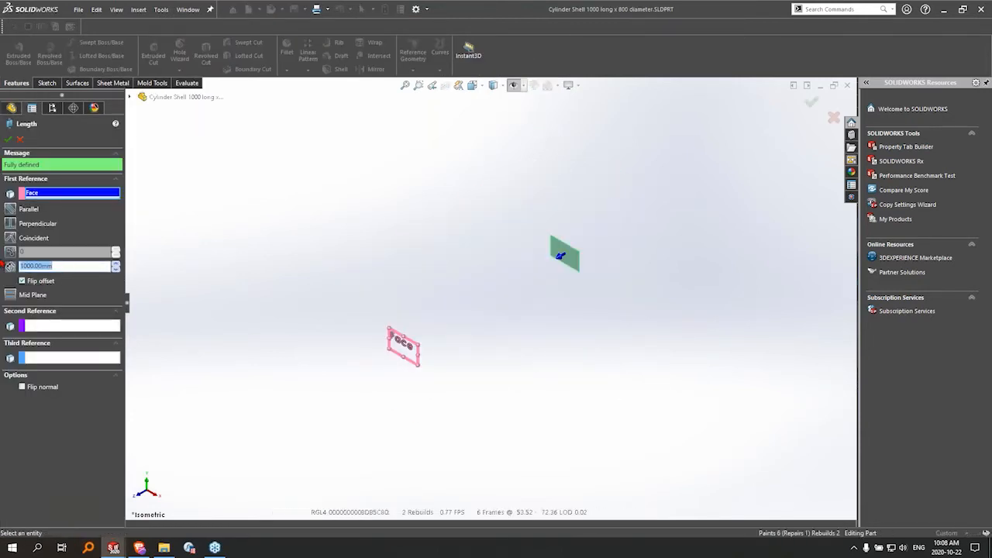
text(1200)
key(Return)
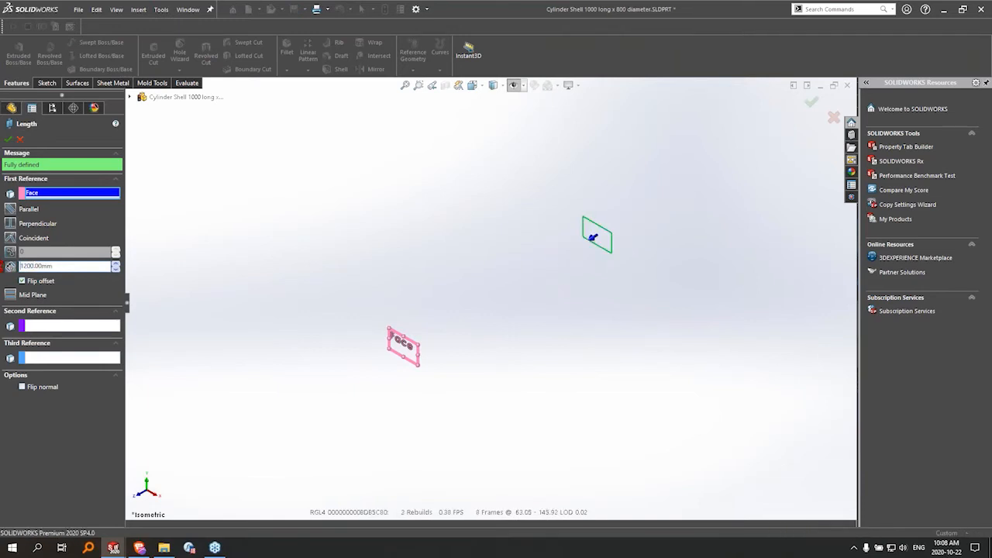
Set the offset of the cylinder shell's Radius plane from the Top plane to 600 mm
click(57, 271)
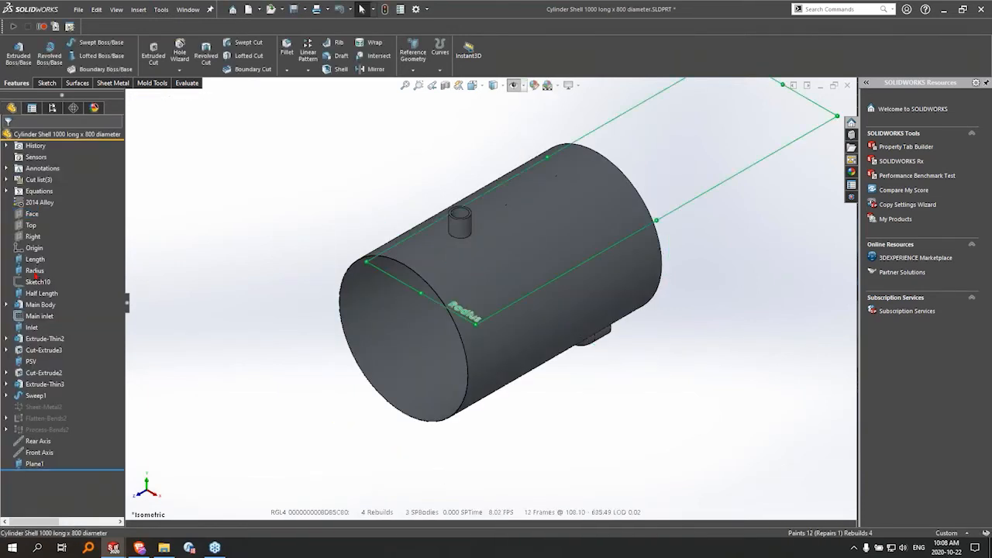
double_click(59, 270)
text(600.00mm)
key(Return)
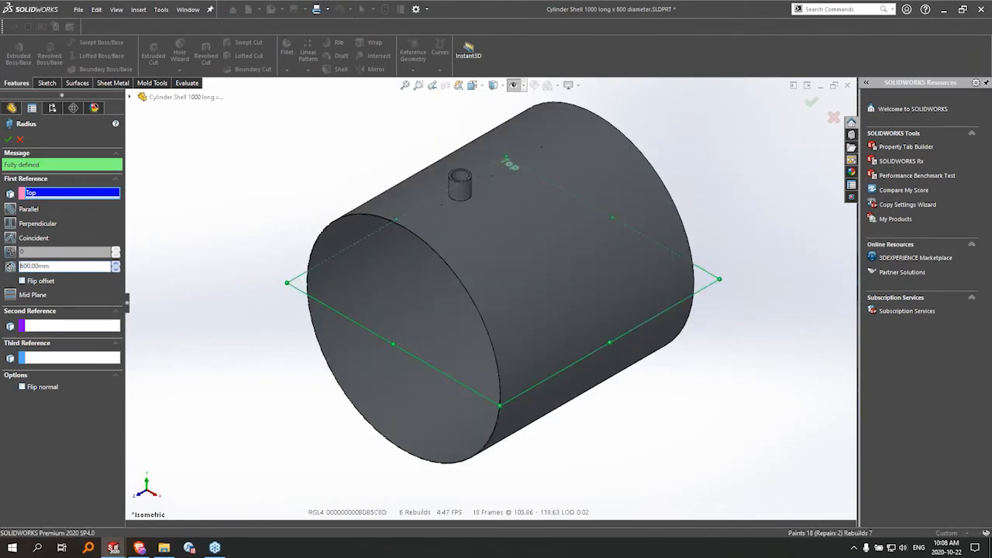
Return to the vessel assembly, open the conical head part and edit the Head Sketch under its Revolve feature
key(ctrl+Tab)
click(427, 309)
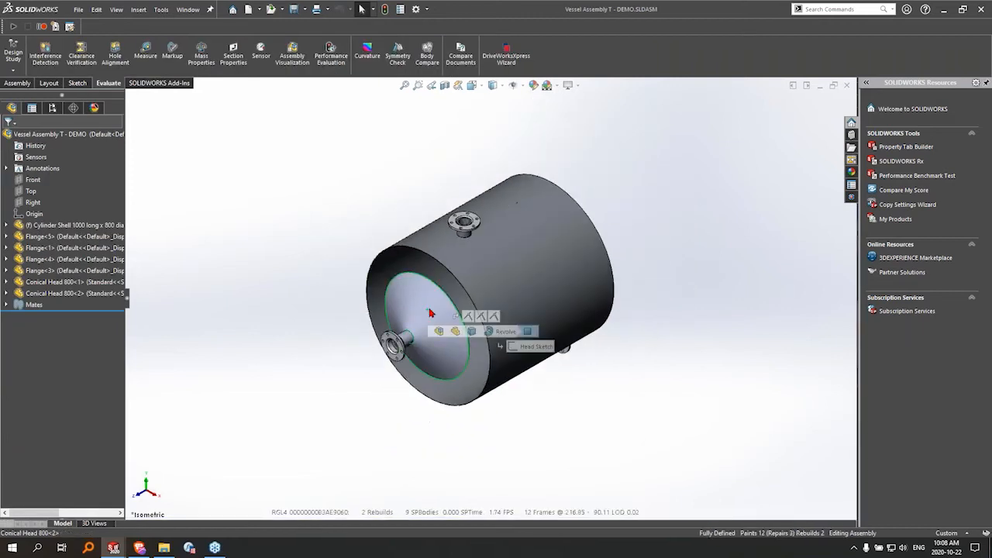
click(470, 268)
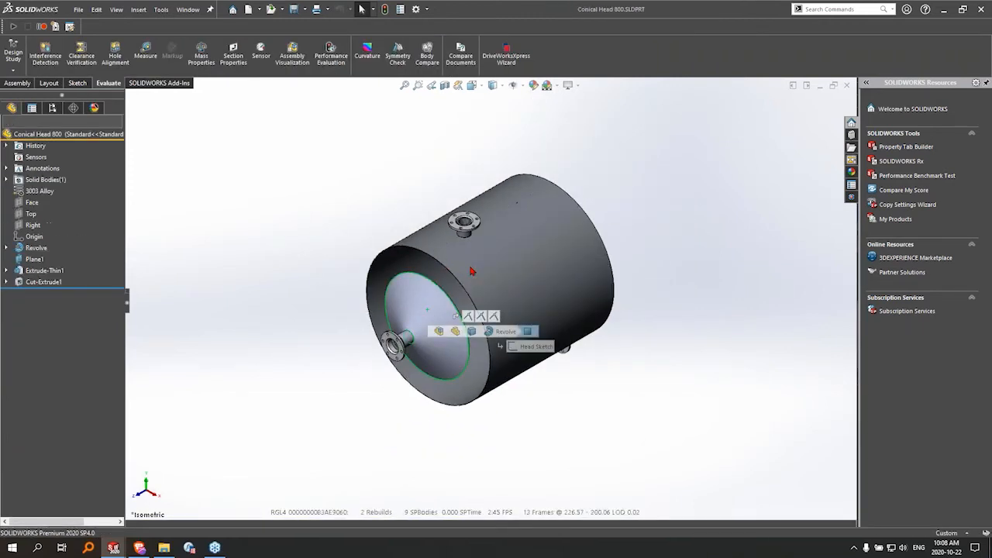
click(54, 259)
click(50, 231)
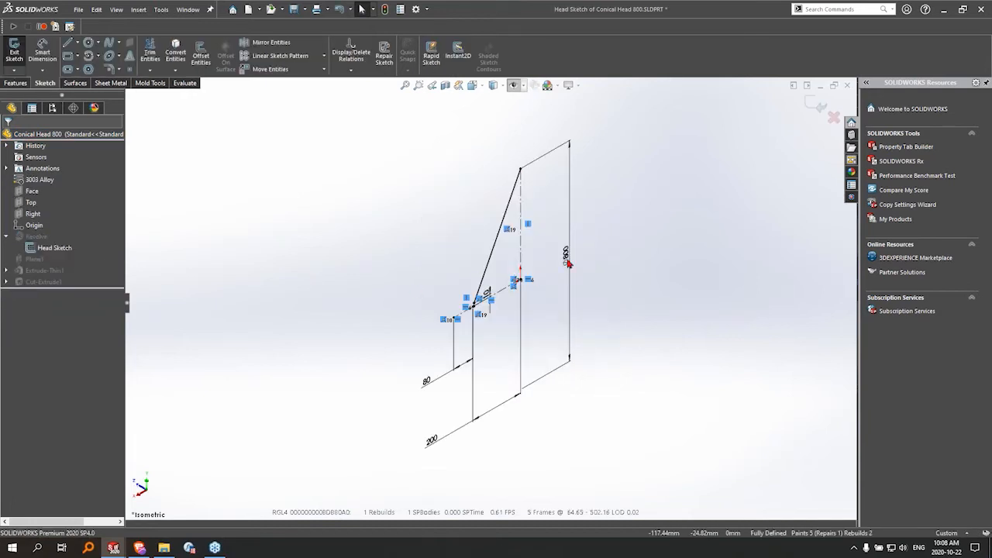
Set the Head Sketch's diameter to 1200 mm and its cone depth to 400 mm, and exit the sketch
click(564, 252)
double_click(564, 254)
text(1200)
key(Return)
double_click(431, 441)
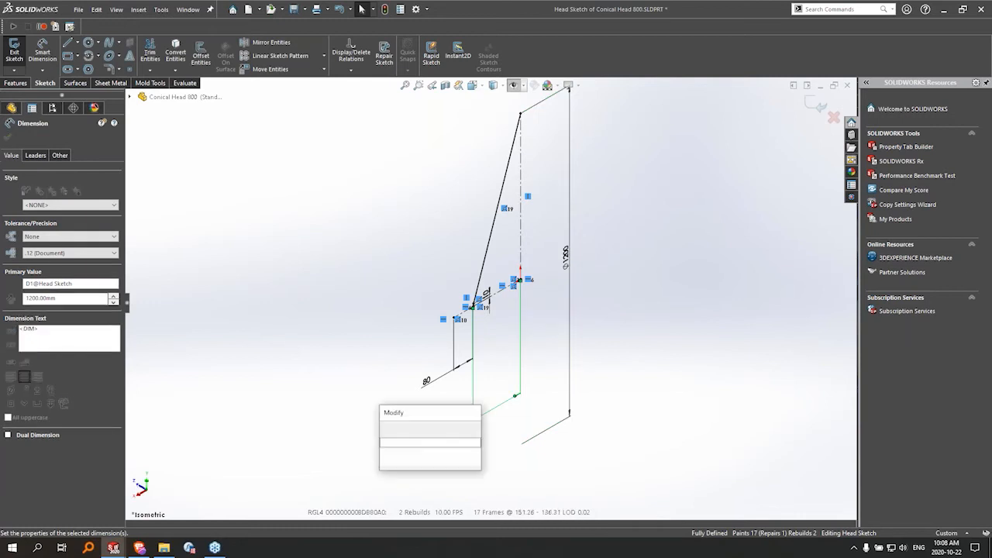
text(300)
key(Return)
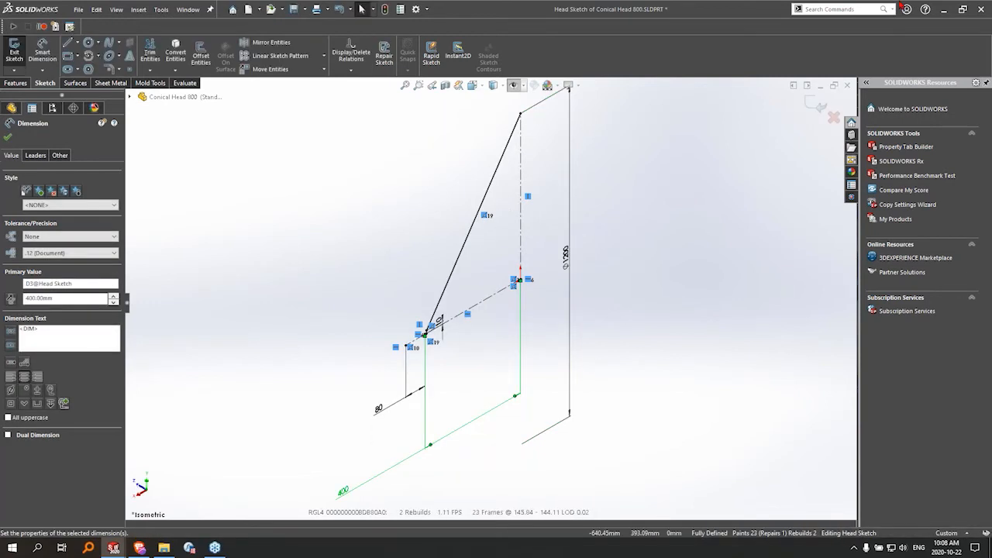
click(818, 105)
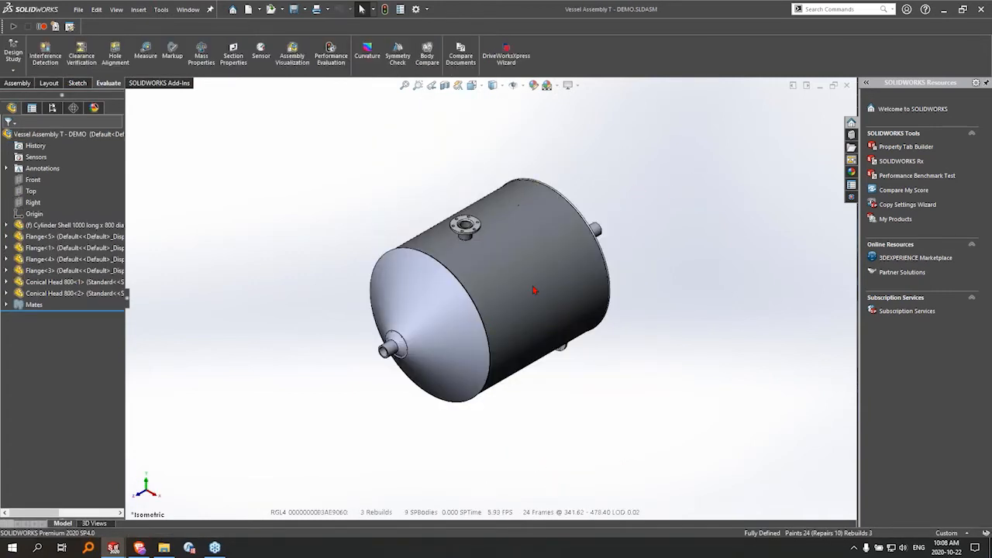
Open the cylinder shell part's custom properties and set the Description to "1200 long x 1200 diameter"
right_click(533, 231)
click(546, 240)
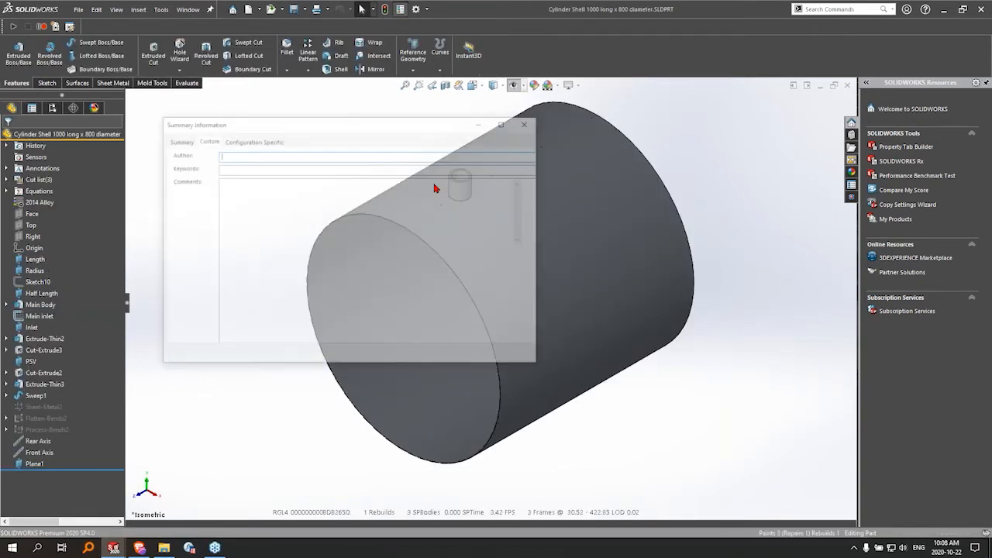
click(311, 195)
key(BackSpace)
key(BackSpace)
text(1200 long x 800 diameter)
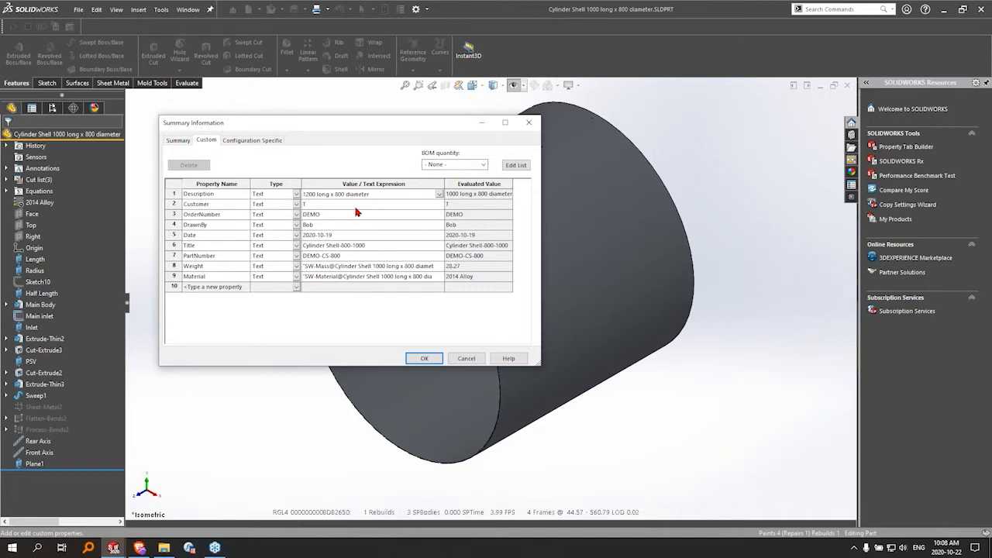
click(338, 193)
key(BackSpace)
text(12)
Enter the drafter's name in DrawnBy, set the Date to 2020-10-22 and the Title to "Cylinder Shell-1200-1200" in the shell's properties
click(343, 227)
click(354, 235)
click(362, 235)
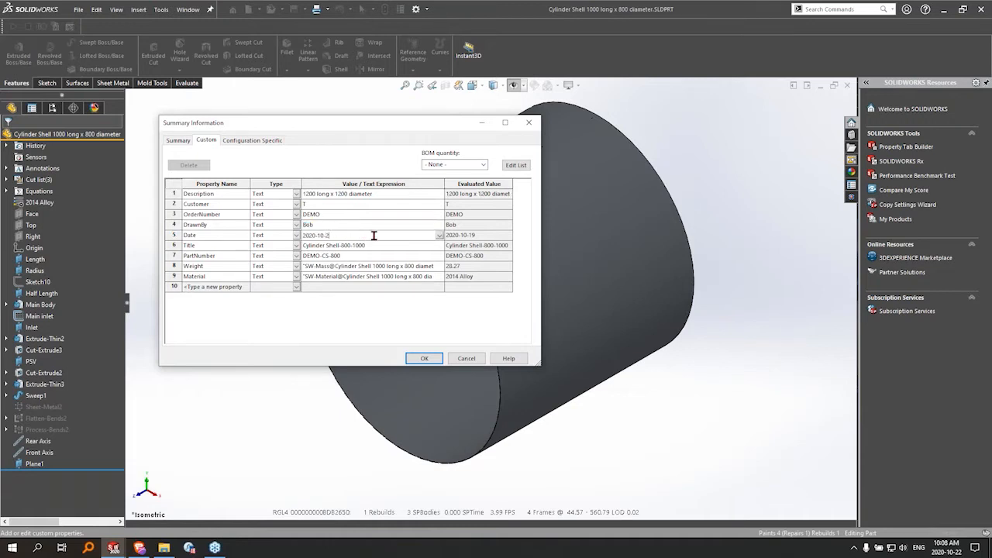
click(368, 224)
click(392, 246)
click(398, 245)
text(20)
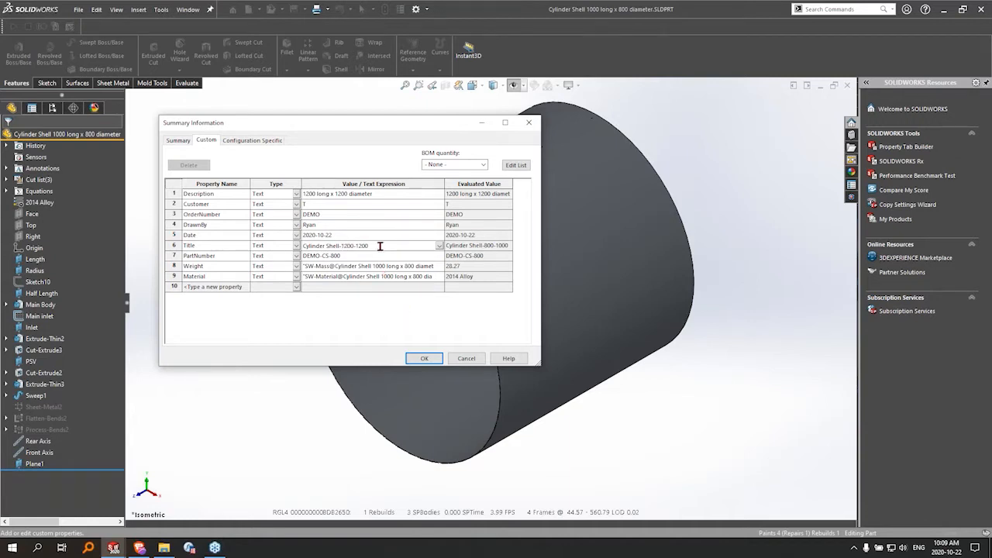
click(426, 359)
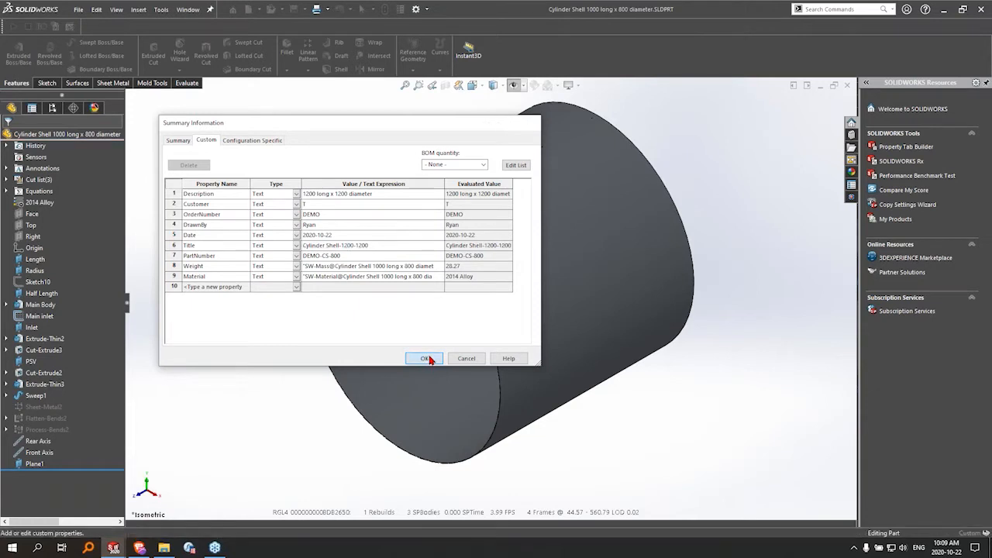
Open the vessel assembly's custom properties and set the Date to 2020-10-22
key(ctrl+Tab)
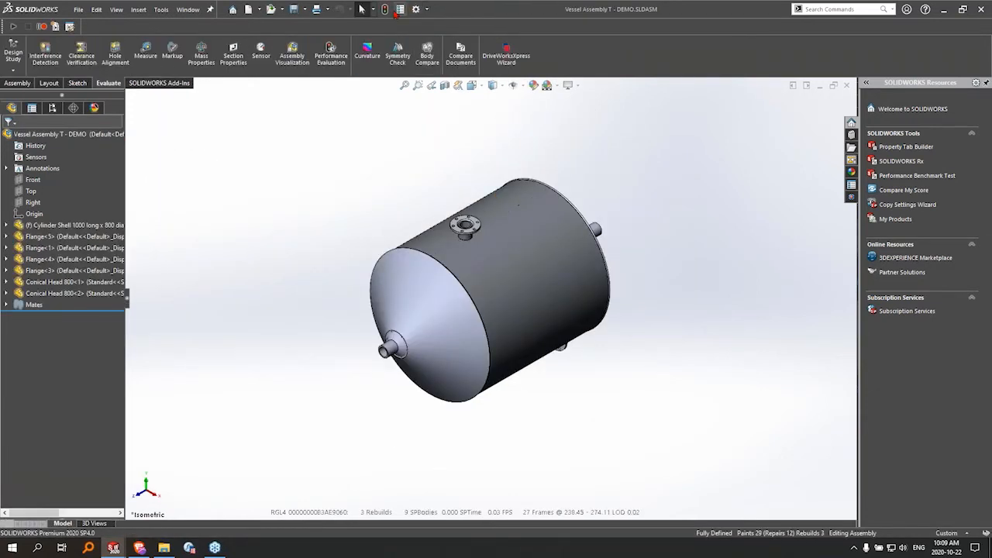
click(400, 9)
click(342, 232)
click(347, 236)
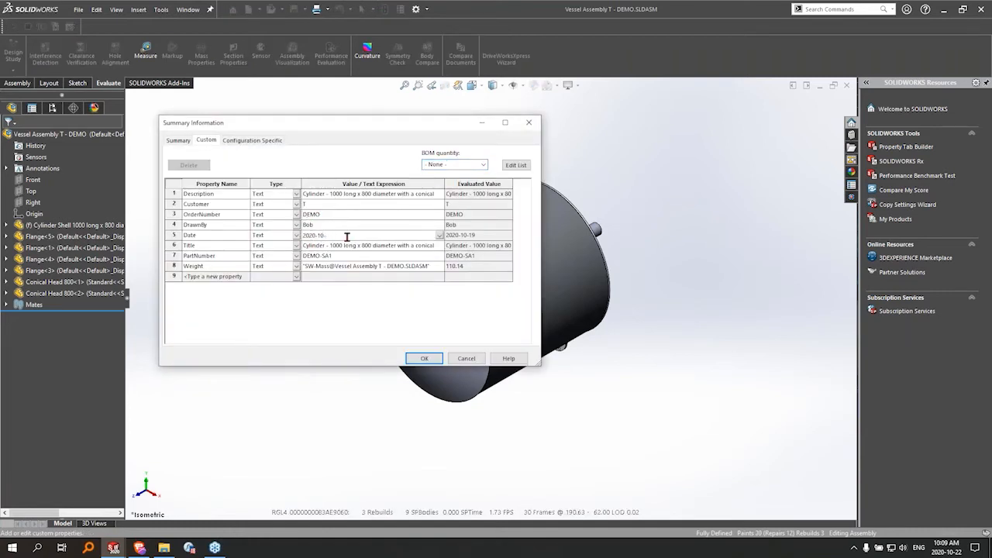
Enter the drafter's name in the vessel assembly's DrawnBy property, keeping its type as Text
click(346, 224)
key(shift+Tab)
key(y)
key(n)
click(411, 246)
click(376, 224)
click(297, 226)
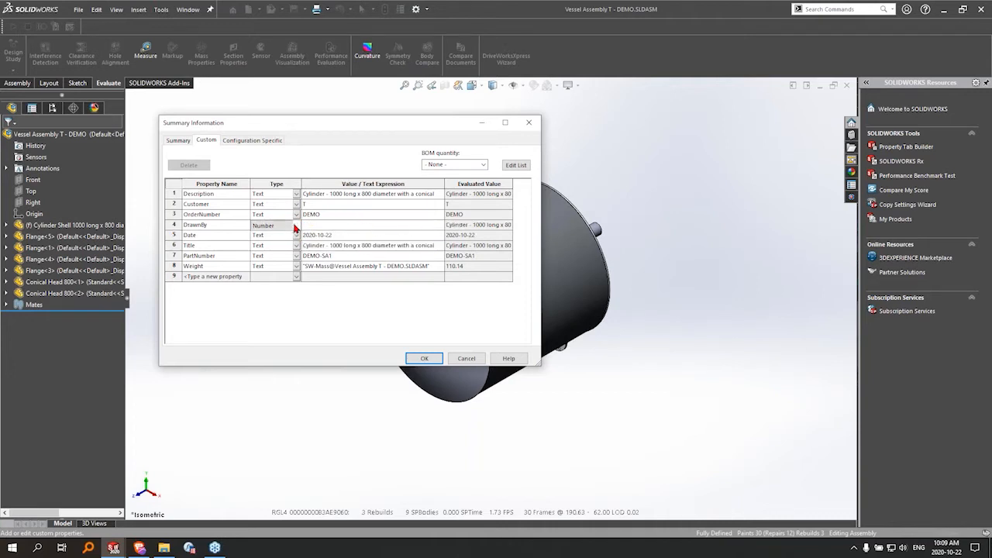
click(288, 235)
click(340, 225)
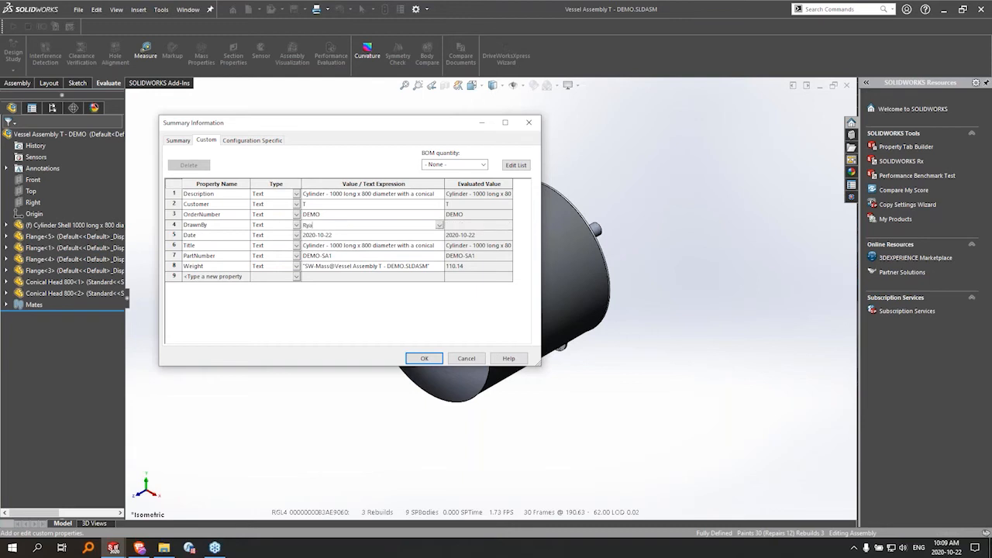
click(424, 358)
Return to the vessel and frame assembly and examine how the resized vessel fits within the frame
key(ctrl+Tab)
key(ctrl+Tab)
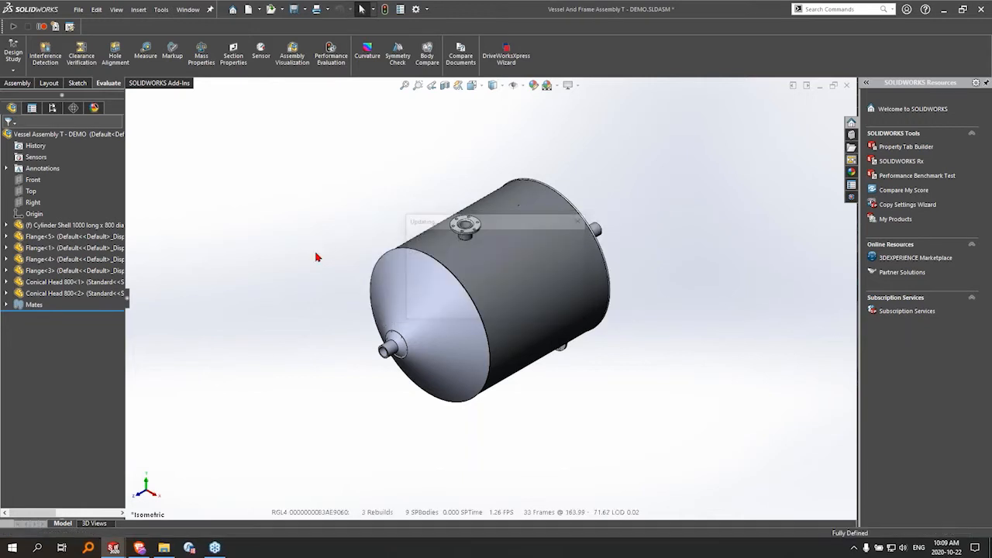
scroll(512, 328, down, 3)
scroll(510, 329, up, 3)
middle_drag(510, 329, 397, 266)
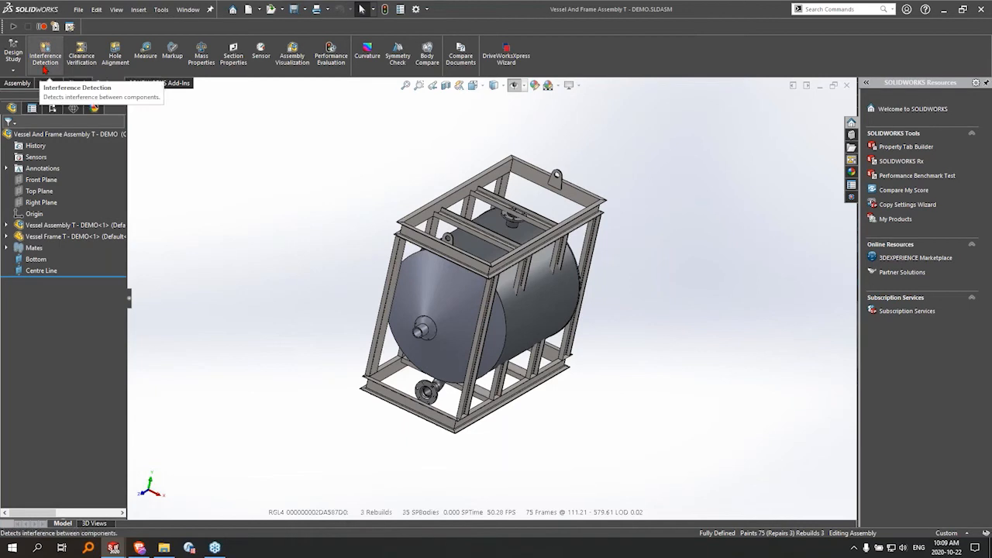
scroll(566, 281, down, 2)
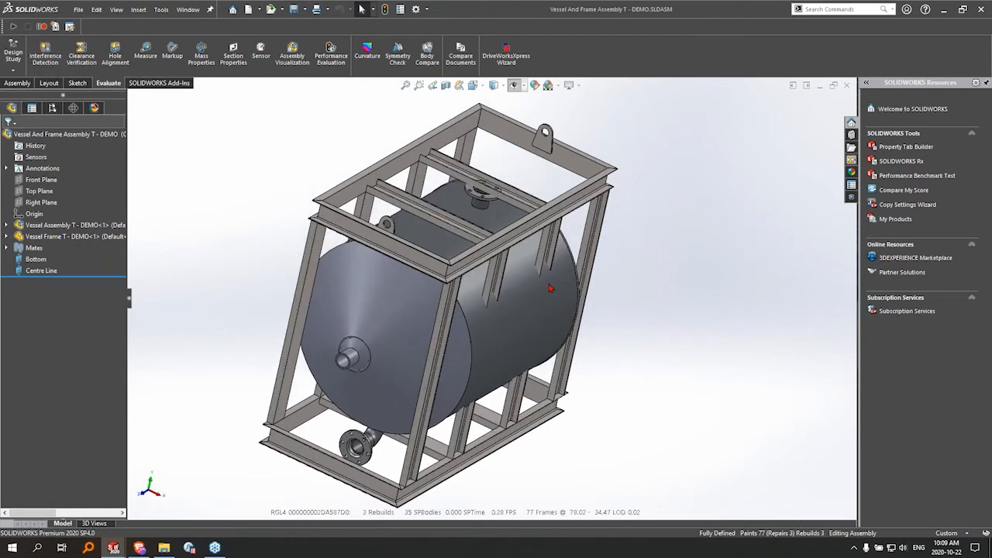
key(ctrl+1)
key(ctrl+7)
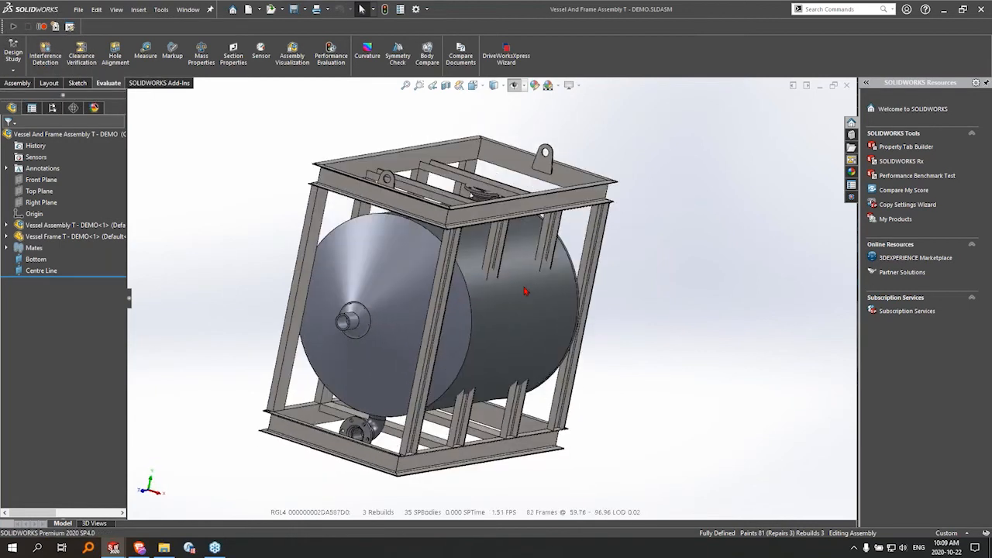
Open the vessel frame part and set its Right plane's offset from the Left plane to 1300 mm
click(62, 235)
click(45, 219)
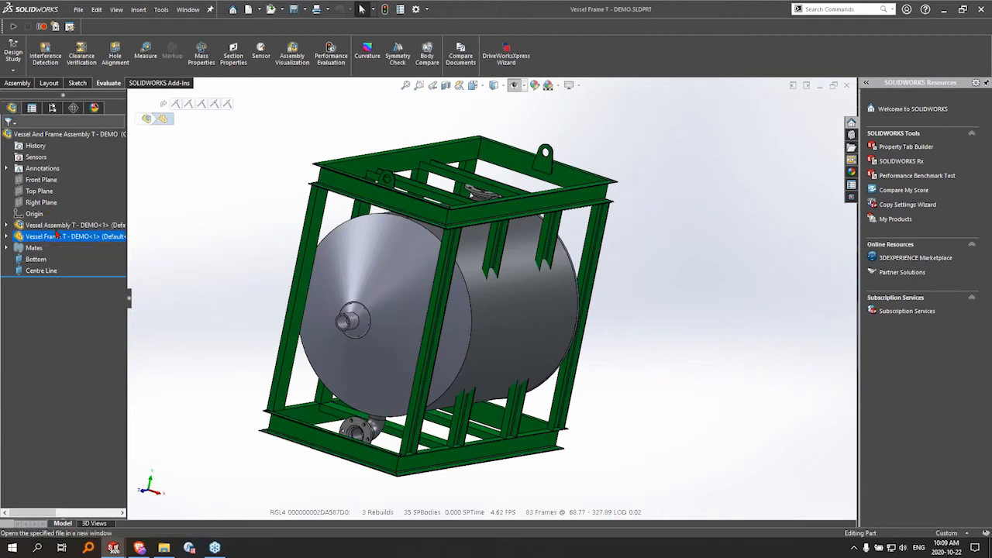
click(31, 260)
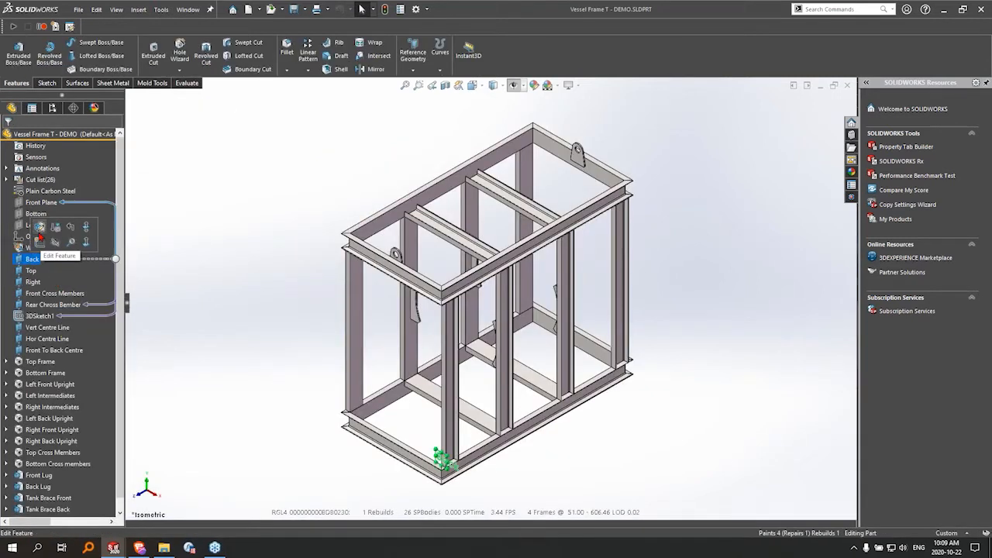
click(31, 270)
click(32, 282)
click(40, 254)
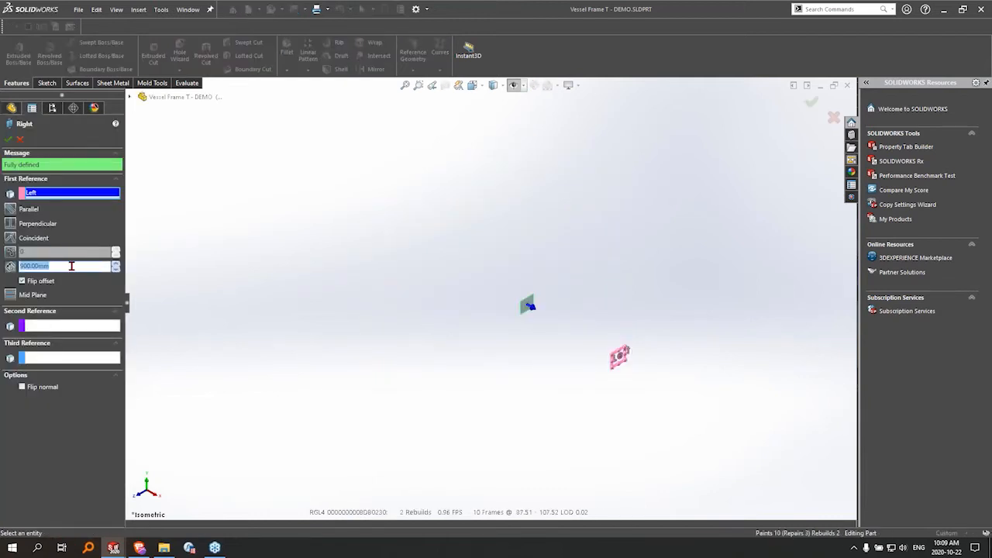
text(1300)
key(Return)
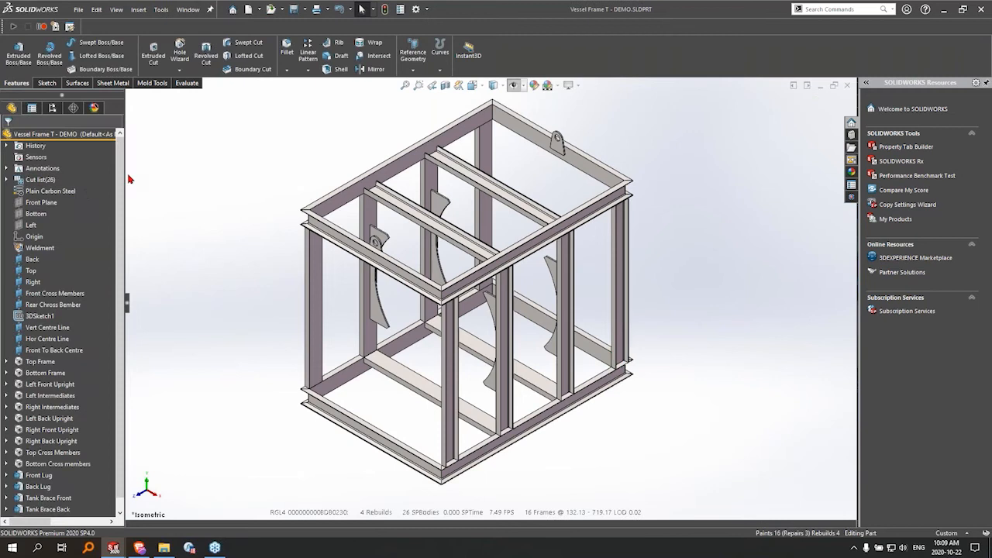
Set the offset of the frame's Top plane from the Bottom plane to 1600 mm
click(29, 270)
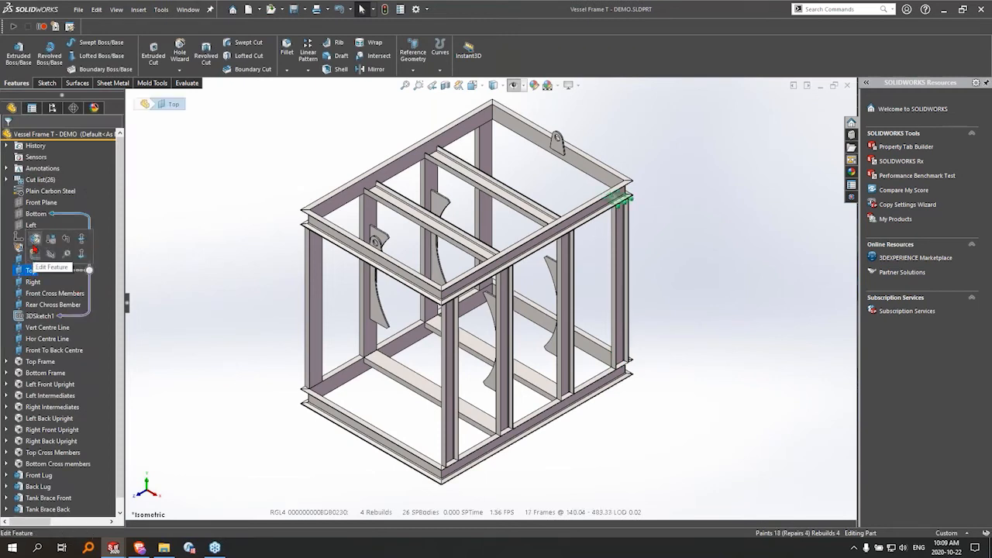
click(40, 243)
text(1600)
key(Return)
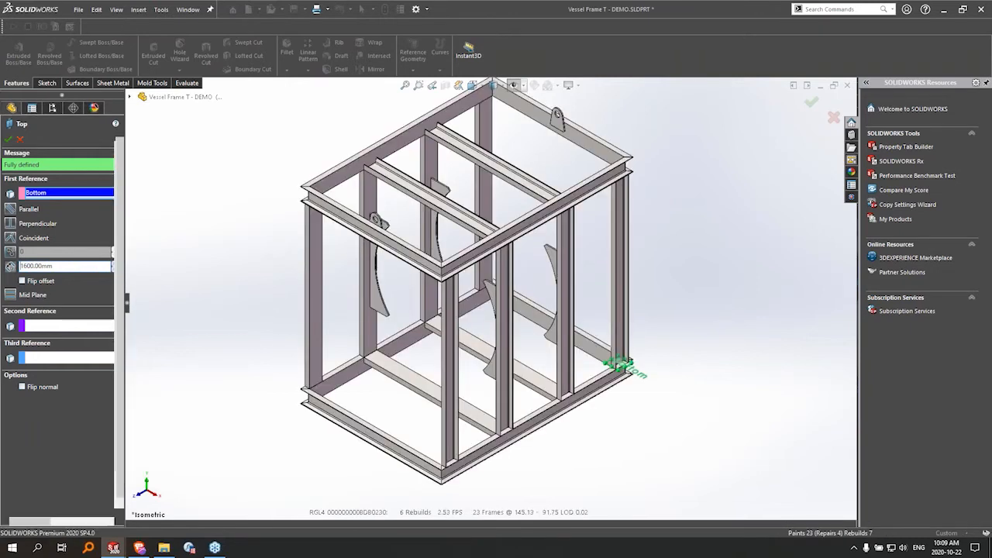
Return to the vessel and frame assembly and examine the vessel's fit in the enlarged frame from the Right view
key(ctrl+Tab)
key(Return)
key(ctrl+7)
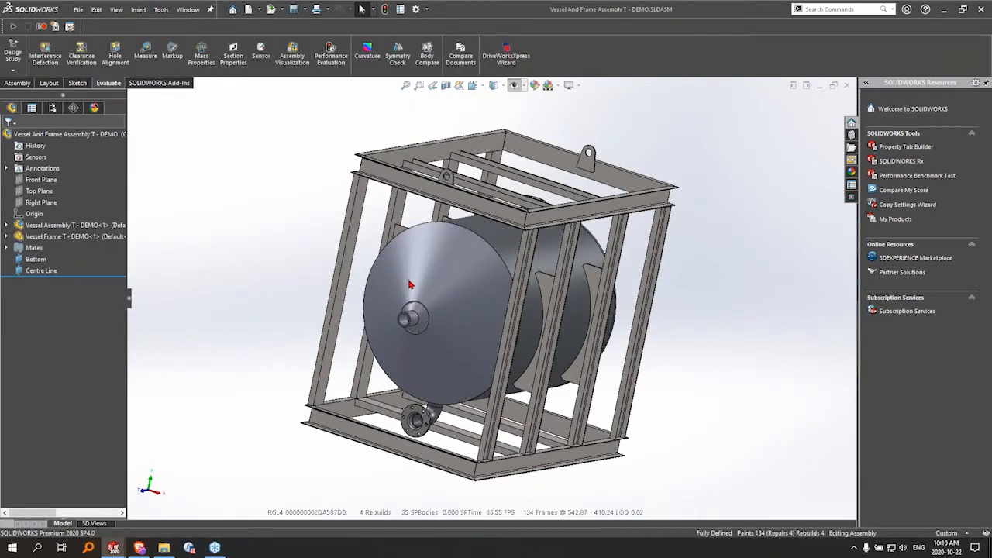
key(space)
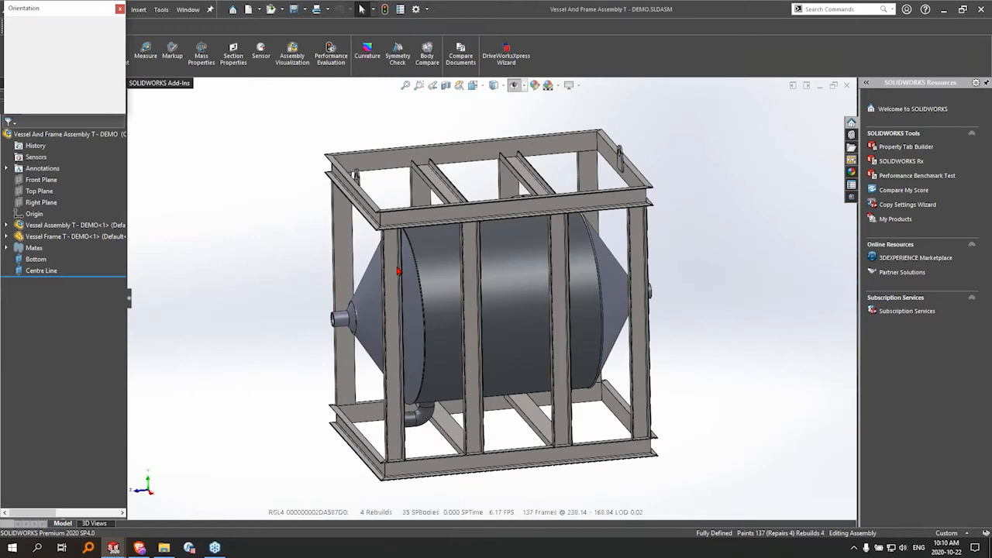
click(397, 271)
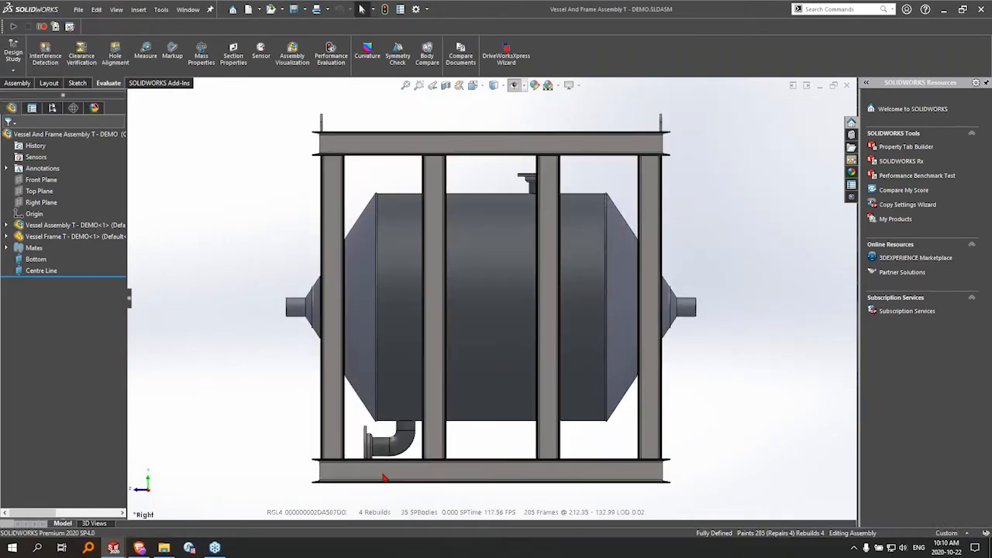
Open the vessel frame part and set its Back plane's offset from the Front Plane to 2500 mm
right_click(385, 474)
click(417, 322)
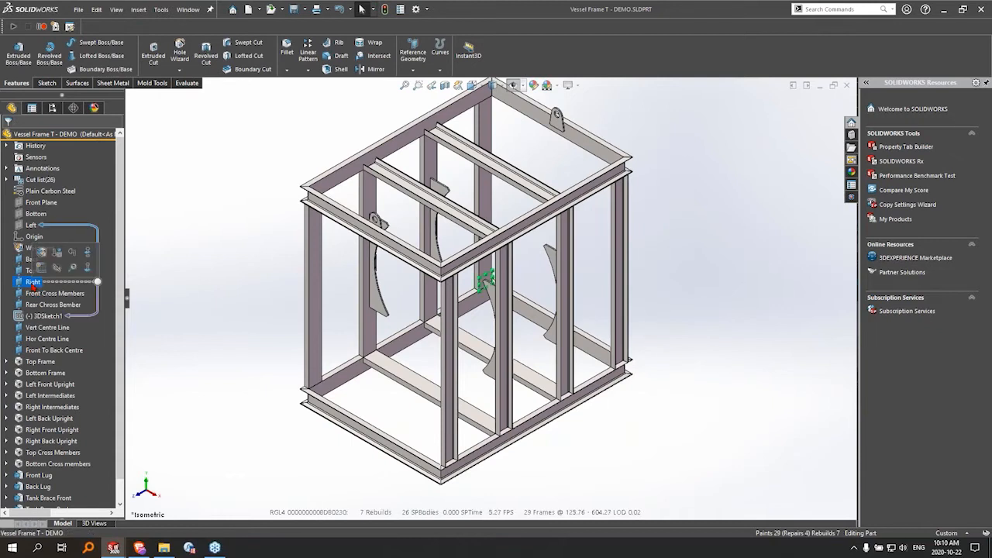
click(33, 282)
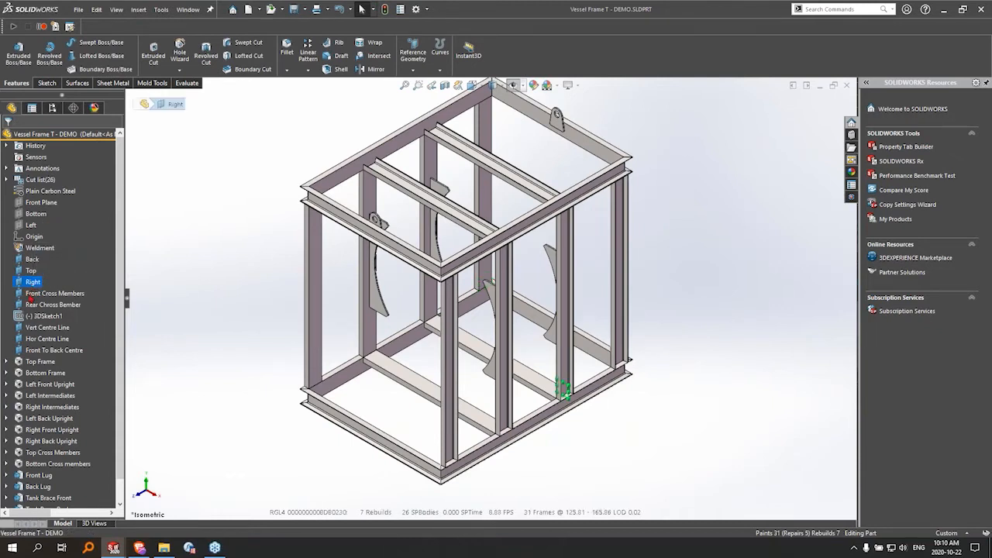
click(31, 271)
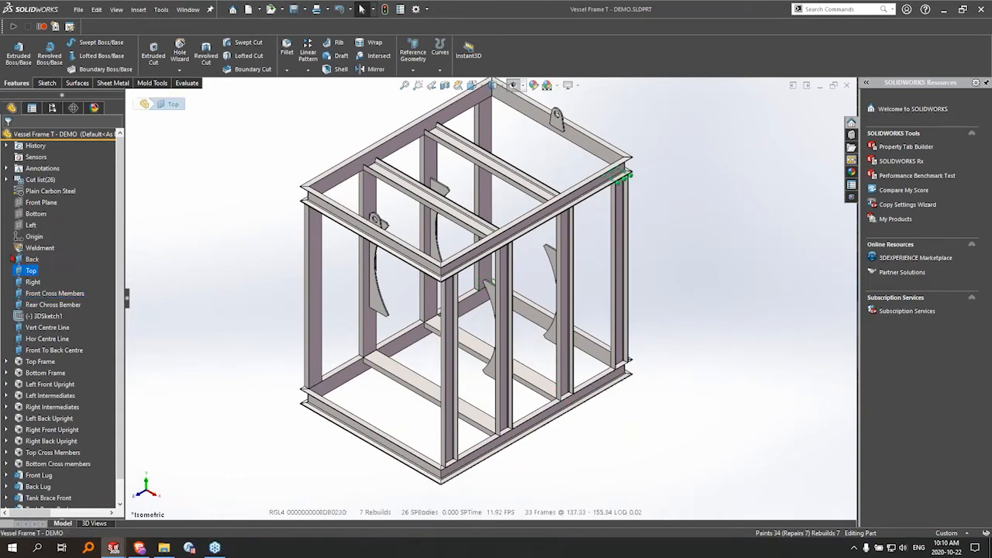
click(31, 259)
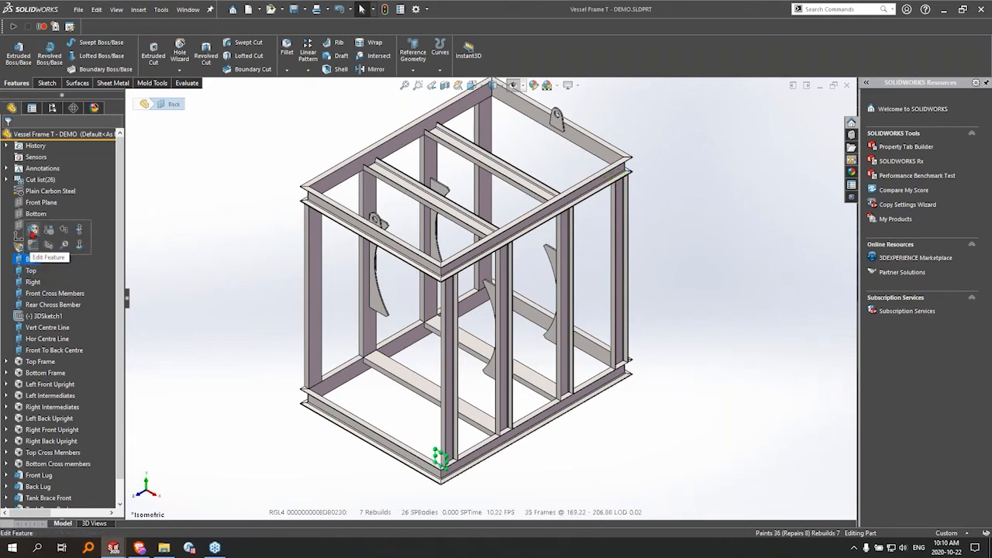
double_click(31, 259)
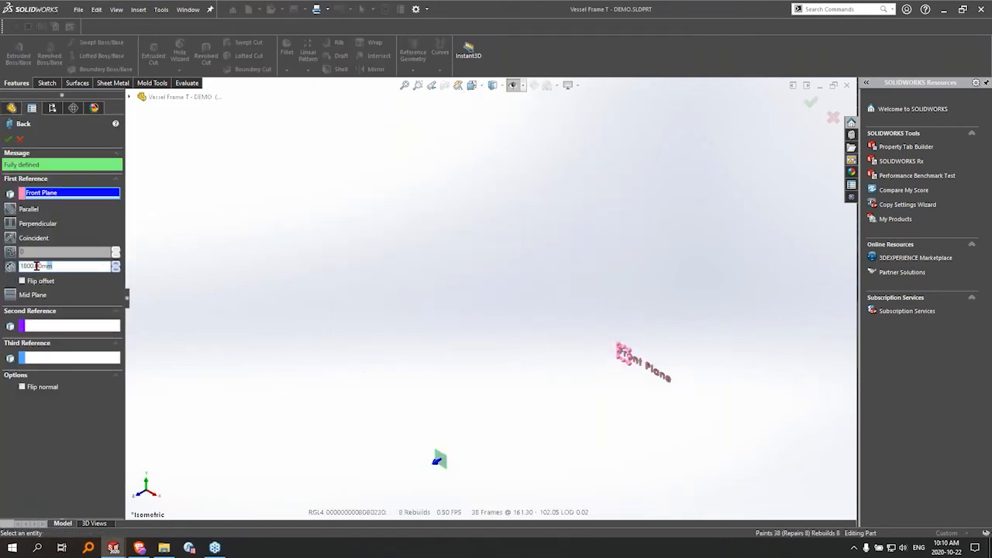
text(2500)
key(Return)
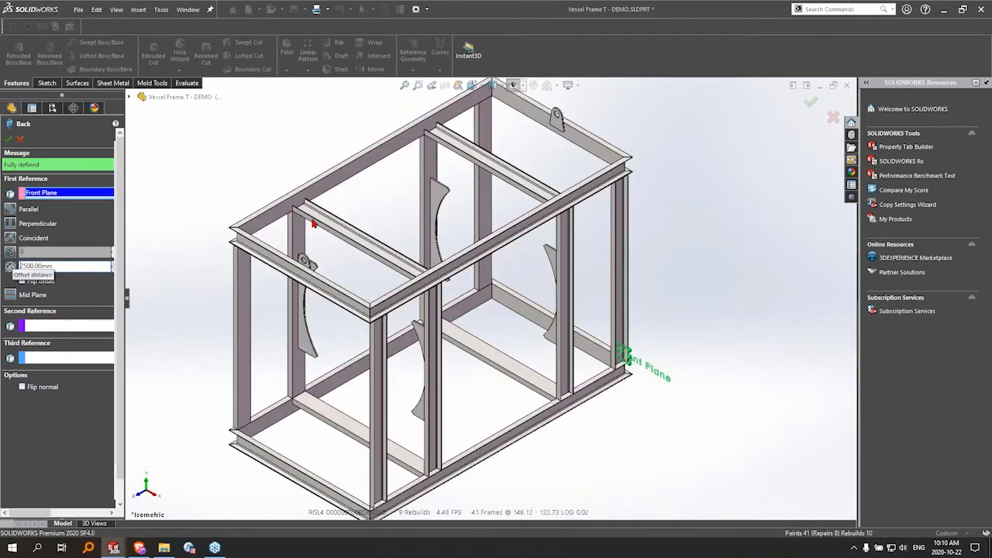
Examine the vessel's fit in the lengthened frame in the assembly, and reopen the vessel frame part
key(ctrl+Tab)
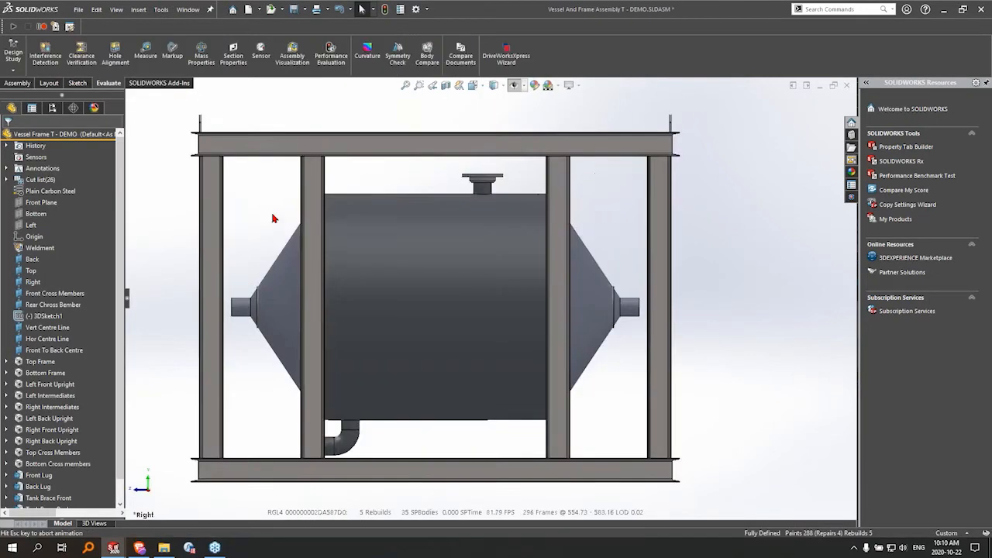
middle_drag(420, 293, 505, 272)
click(519, 184)
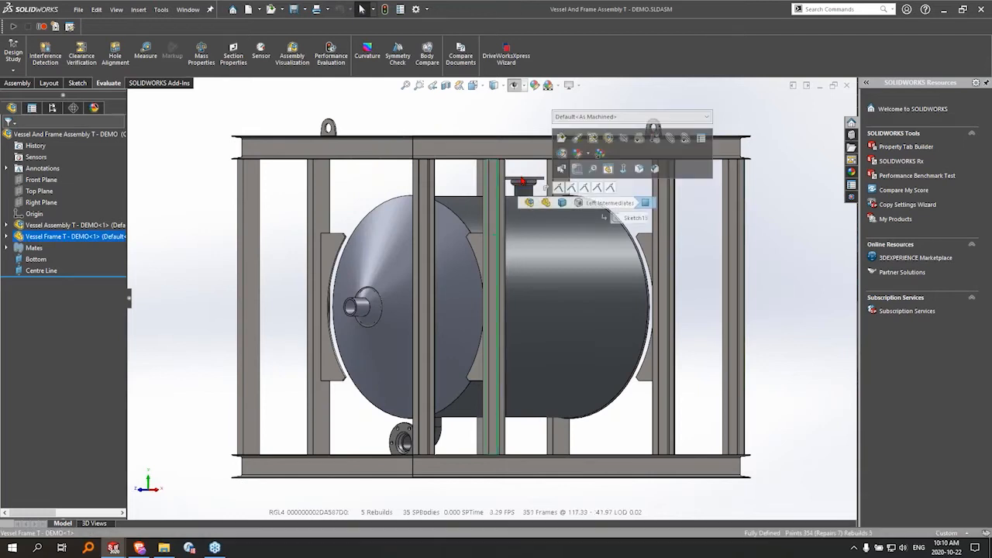
click(564, 141)
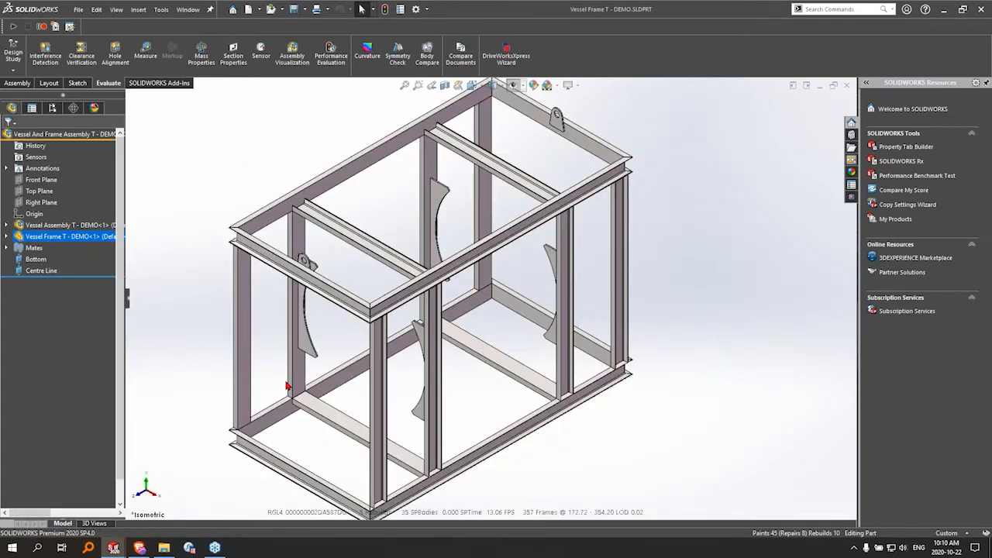
Set the Front Cross Members plane's offset from the Front Plane to 900 mm
click(48, 293)
click(52, 262)
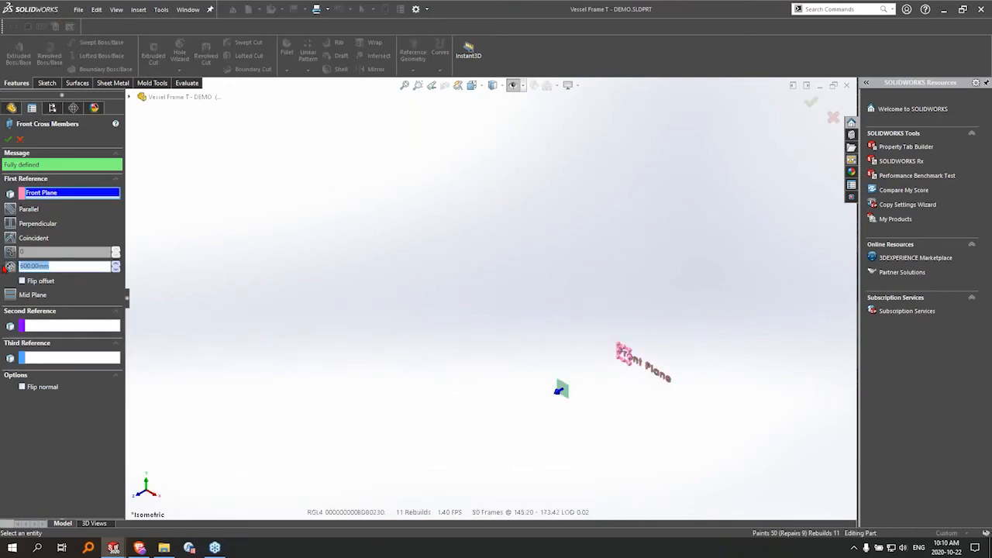
text(300)
key(Return)
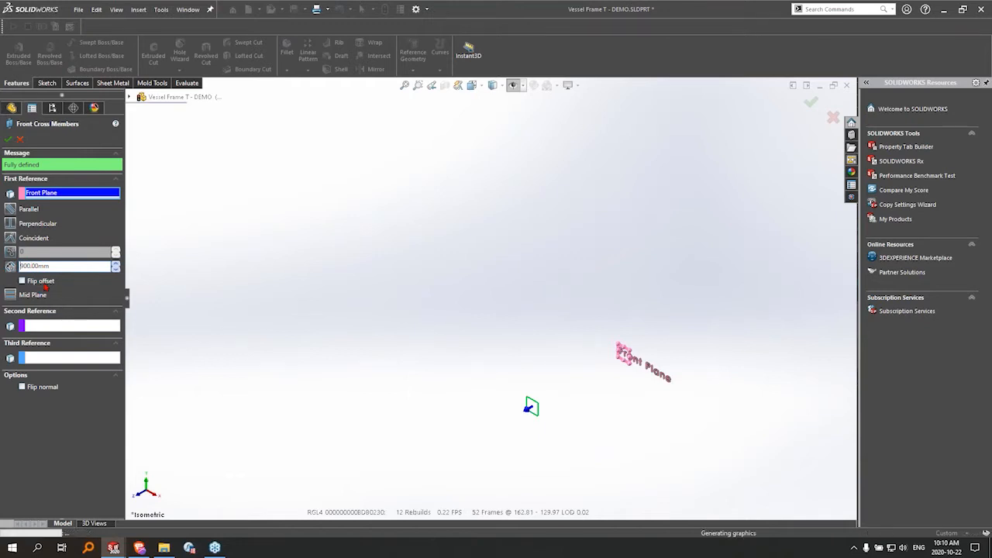
Set the rear cross member plane's offset from the Back plane to 900 mm
click(58, 302)
click(56, 289)
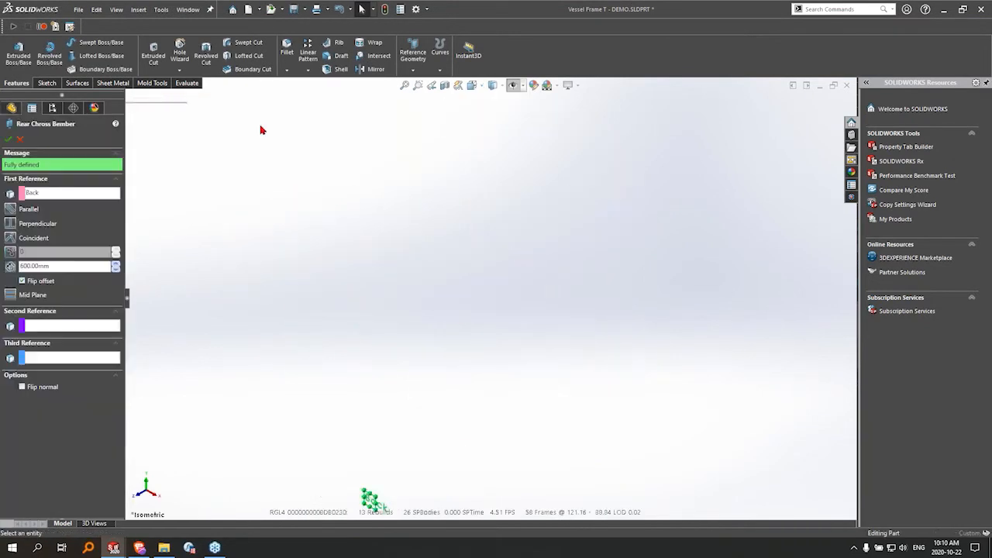
text(3)
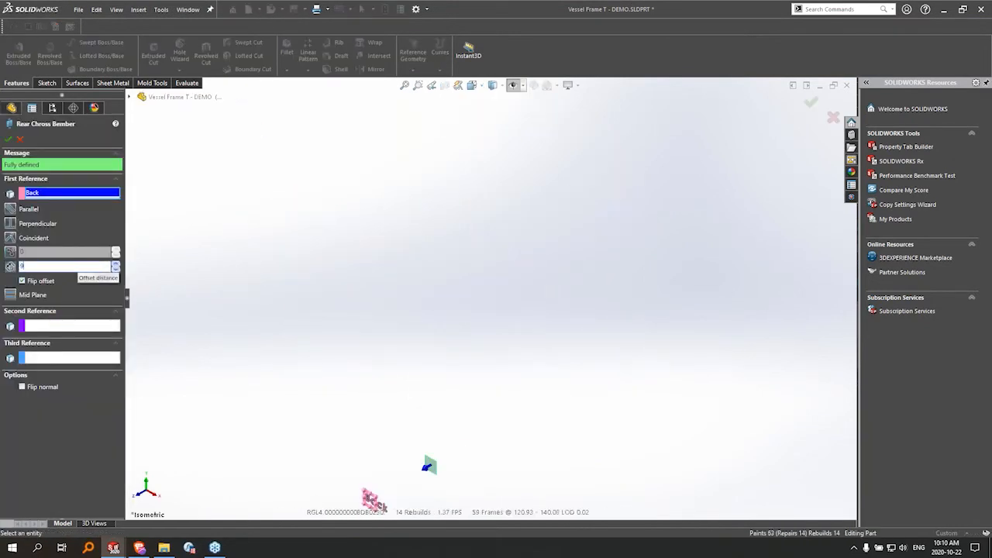
text(00)
key(Return)
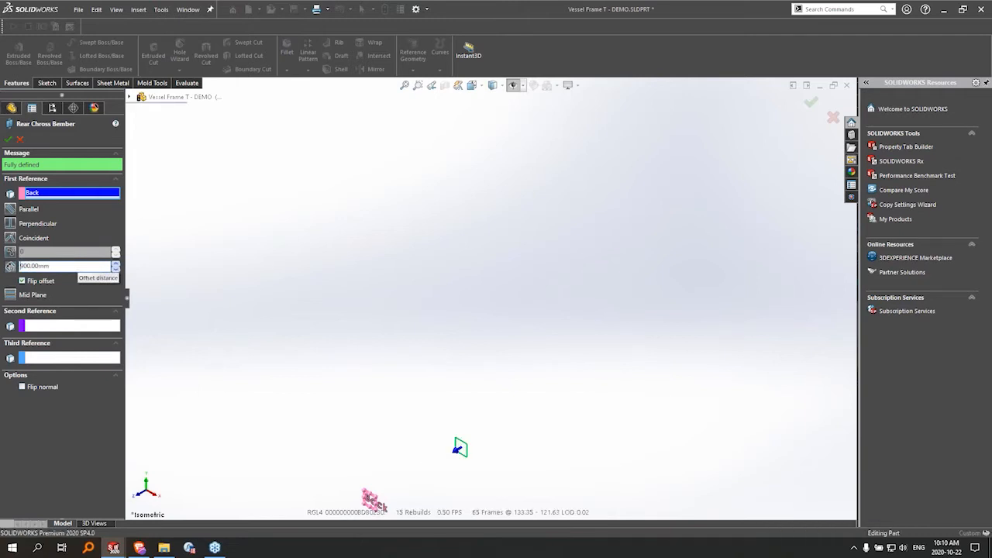
Update the dimensions in the frame's Description custom property to 2500 long x 1300 wide x 1700 high
click(400, 9)
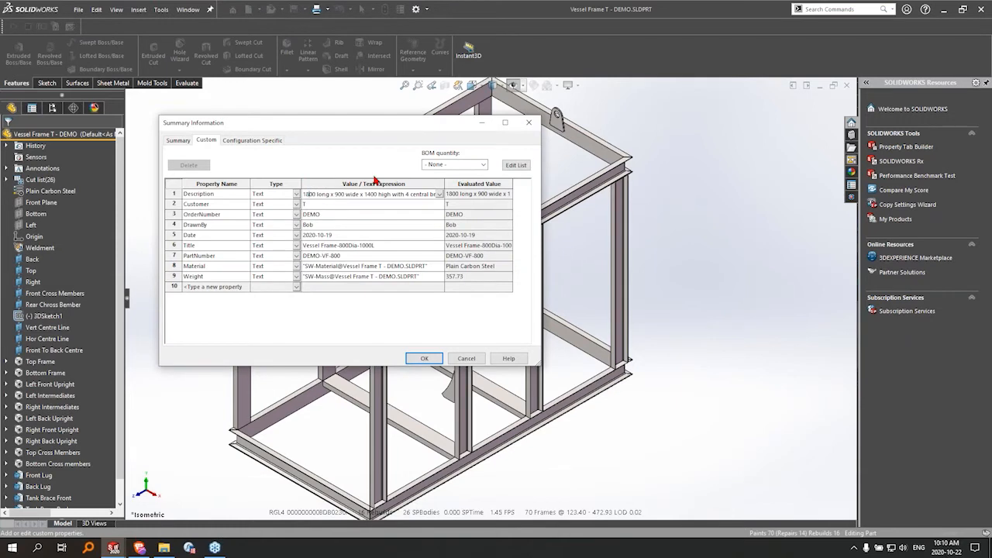
text(25)
key(BackSpace)
text(12)
key(BackSpace)
text(3)
key(BackSpace)
text(7)
Enter the drafter's name in the frame's DrawnBy property, set Date to 2020-10-22 and apply the custom properties
click(344, 224)
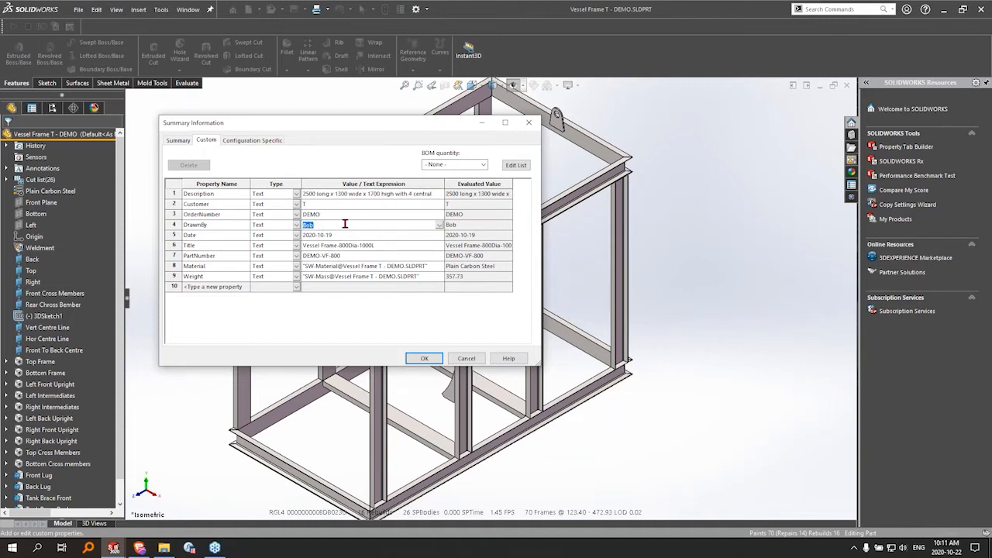
text(Ryan)
click(353, 235)
text(2020-10-22)
click(372, 257)
click(375, 254)
click(424, 358)
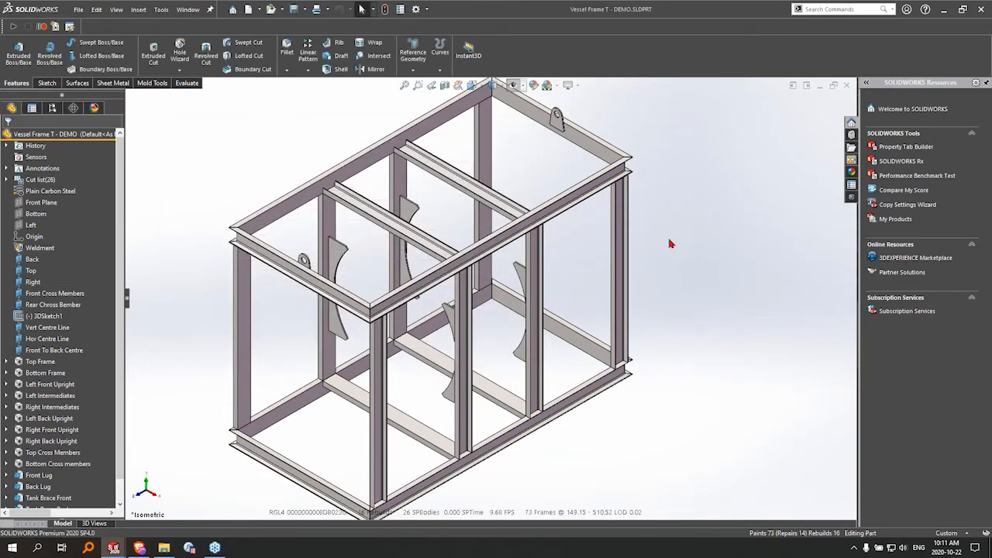
Return to the vessel and frame assembly and examine the vessel's position between the relocated cross members from the Right view
key(ctrl+Tab)
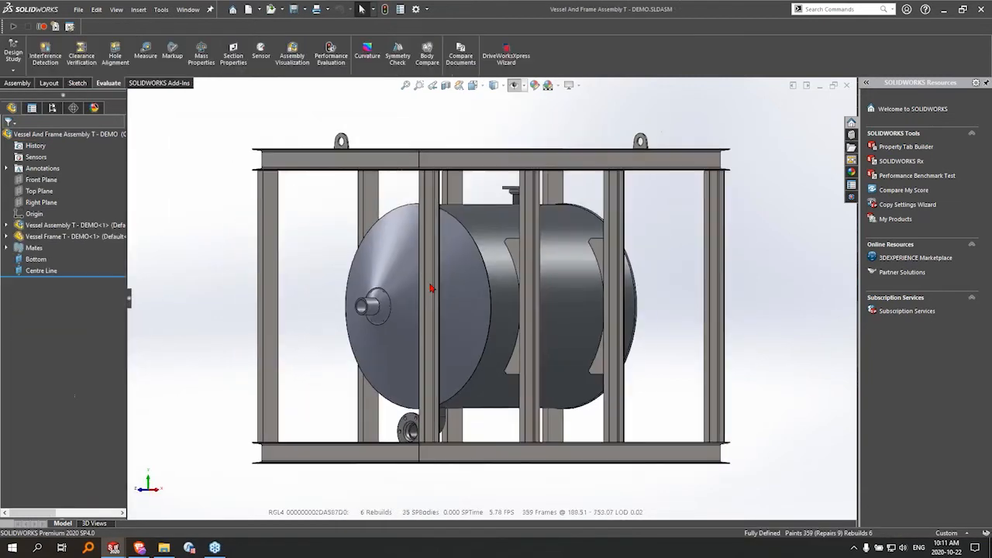
key(ctrl+4)
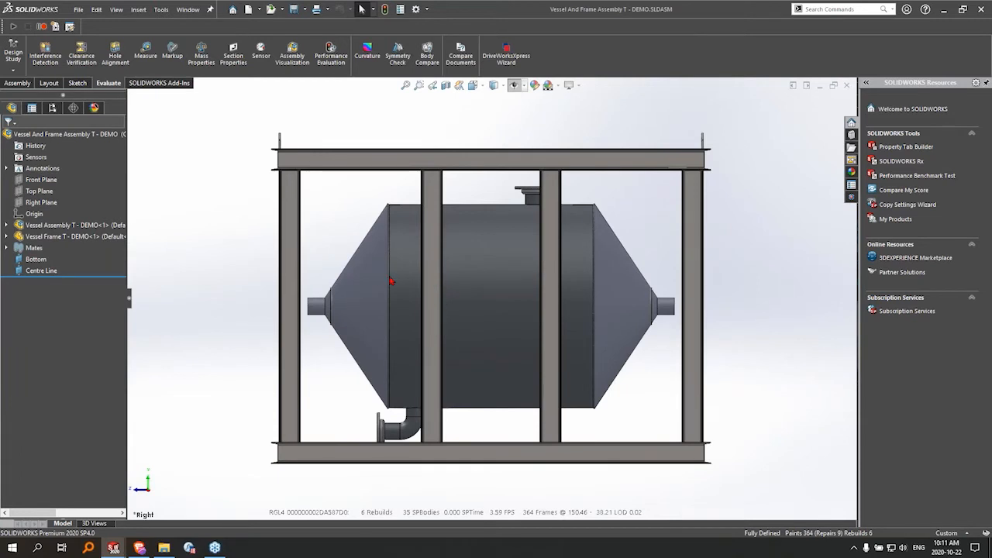
click(372, 280)
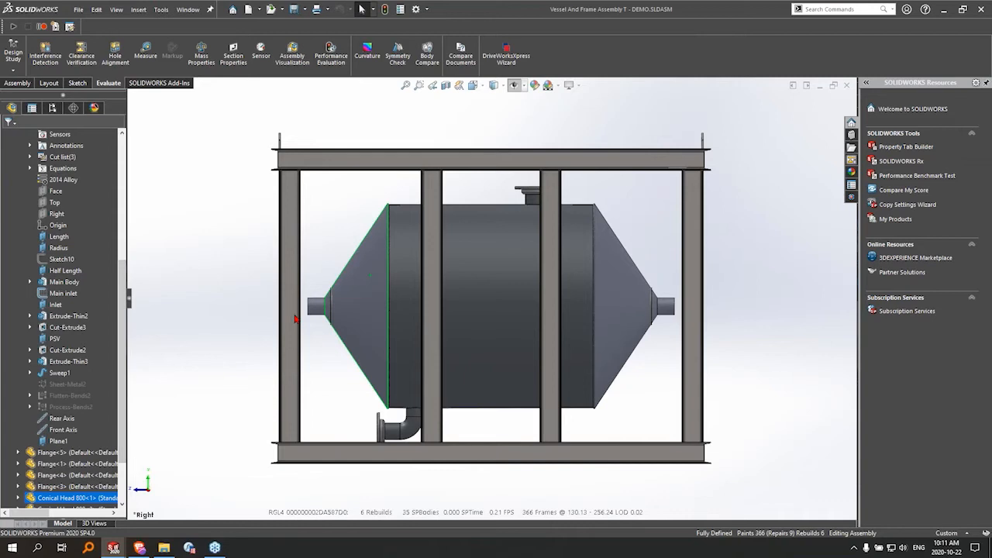
middle_drag(362, 268, 399, 268)
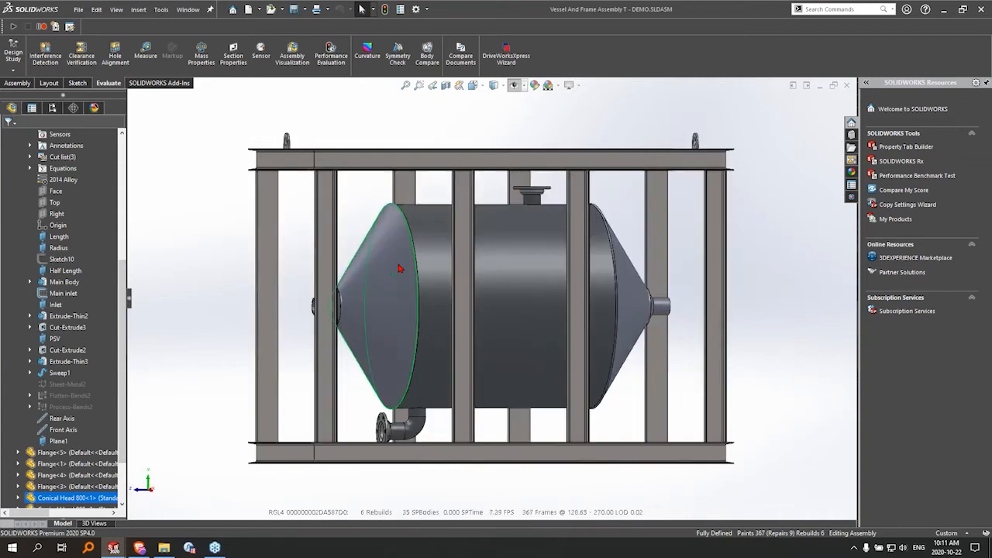
Replace the conical head at the vessel's lower-outlet end with Hemisphere Head.SLDPRT from the PV DEMO folder
right_click(393, 289)
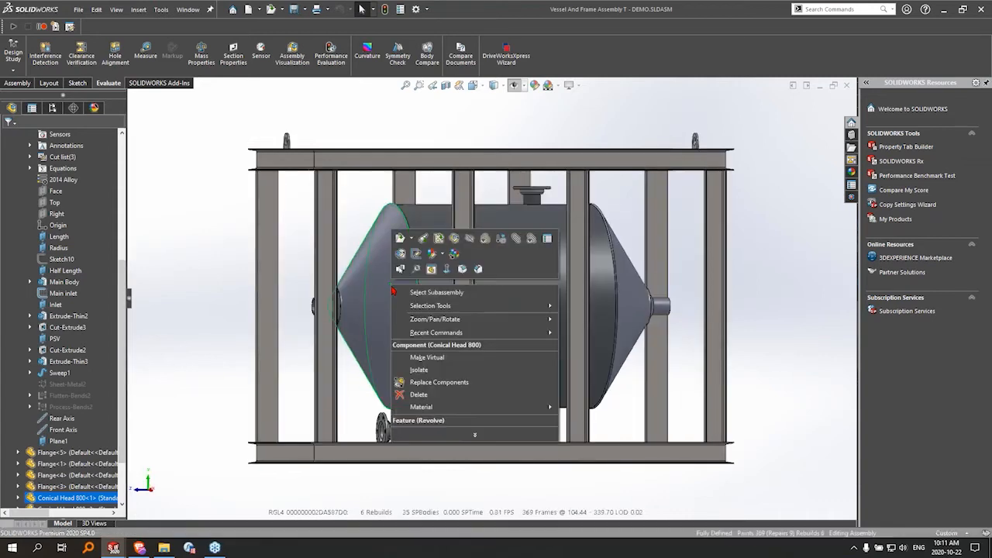
click(439, 383)
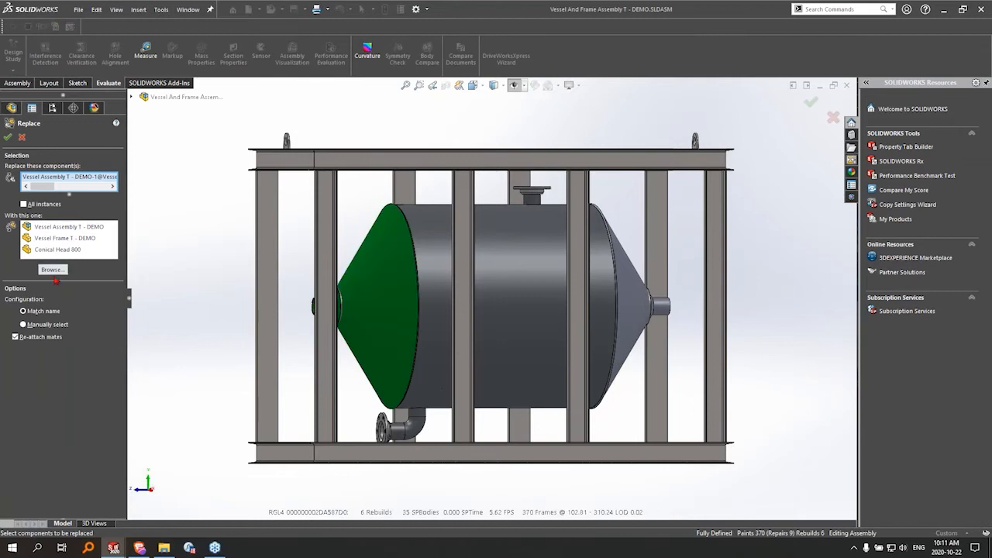
click(52, 269)
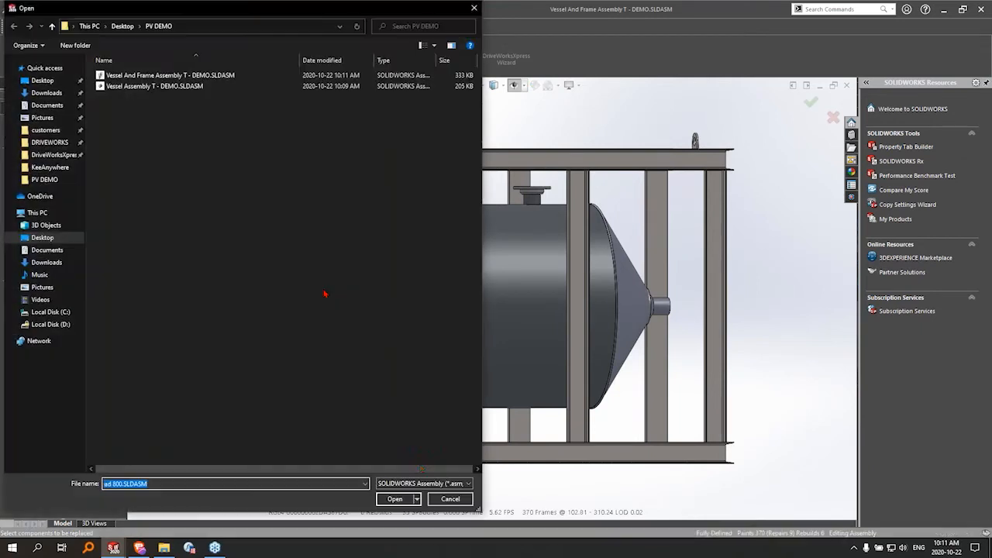
click(424, 483)
click(415, 501)
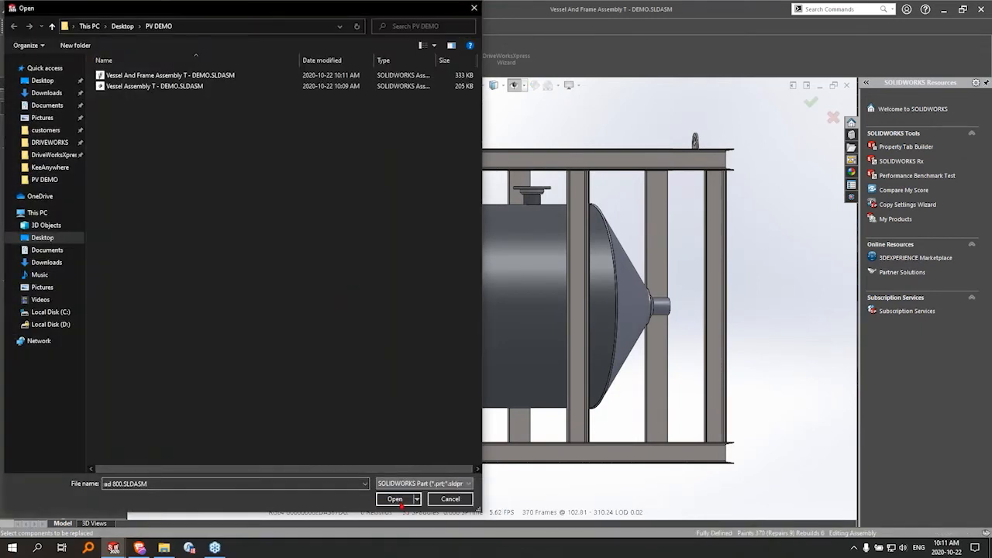
click(142, 107)
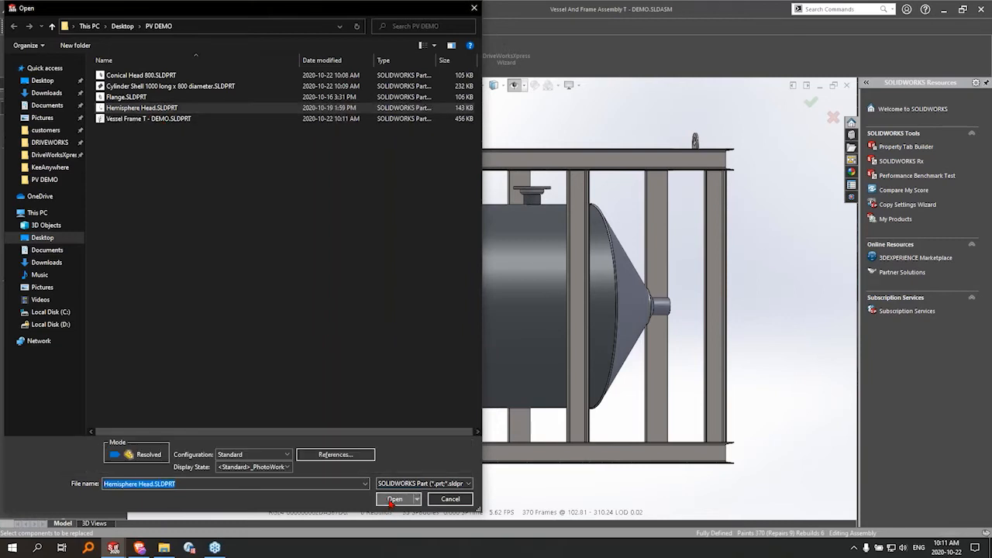
click(394, 500)
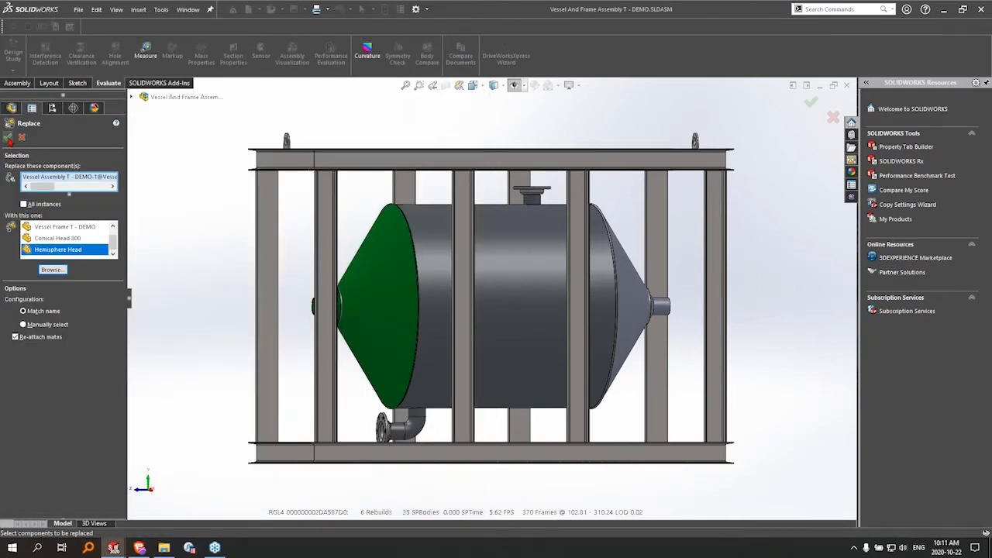
click(8, 137)
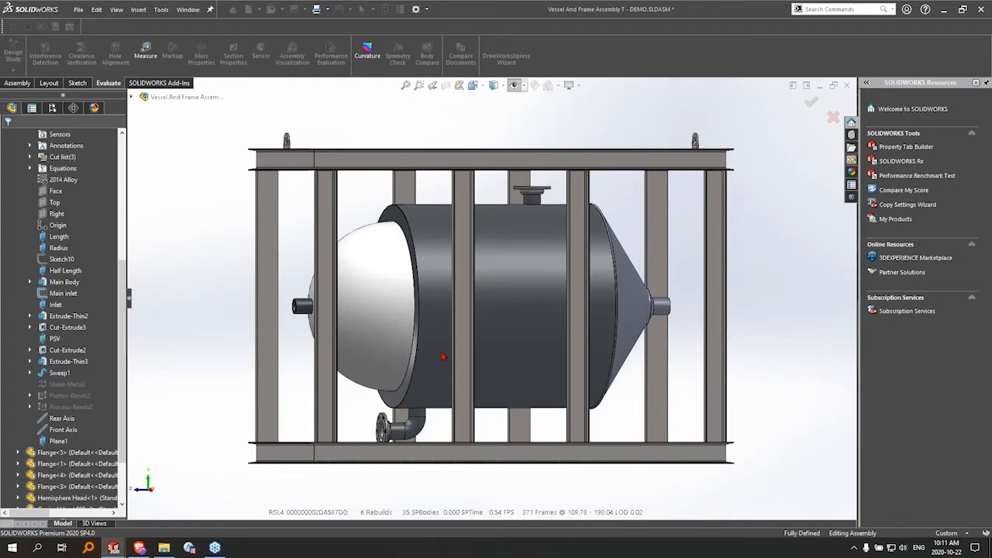
Set the hemisphere head's diameter to 1200 mm, and save the rebuilt assembly with its changed parts
right_click(381, 267)
click(365, 258)
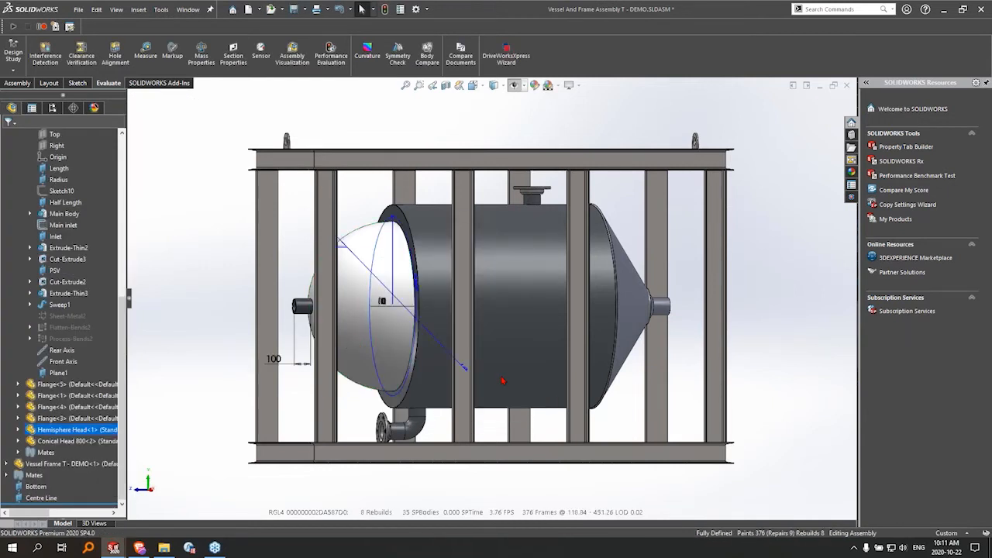
key(Right)
key(Right)
key(Down)
key(Down)
click(392, 319)
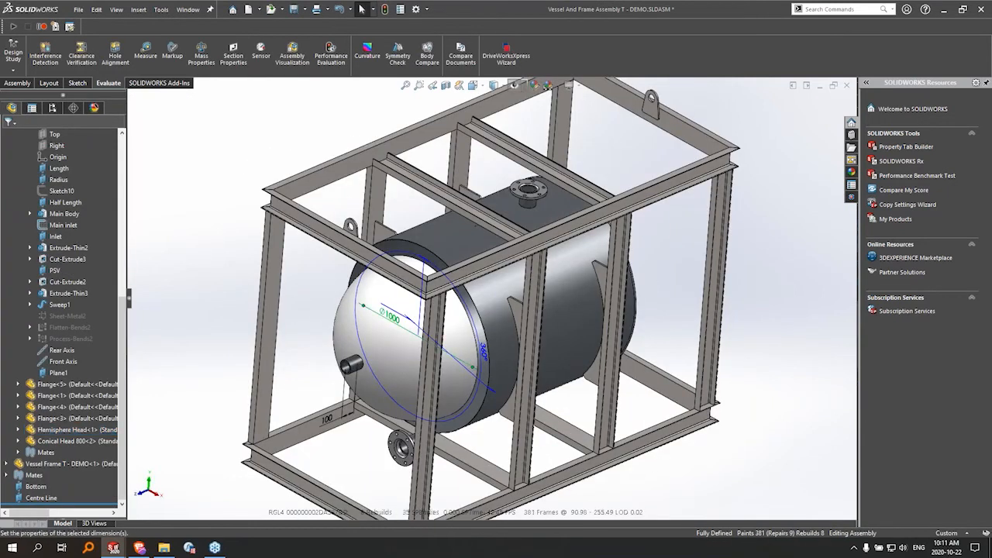
double_click(392, 319)
text(1500)
key(Return)
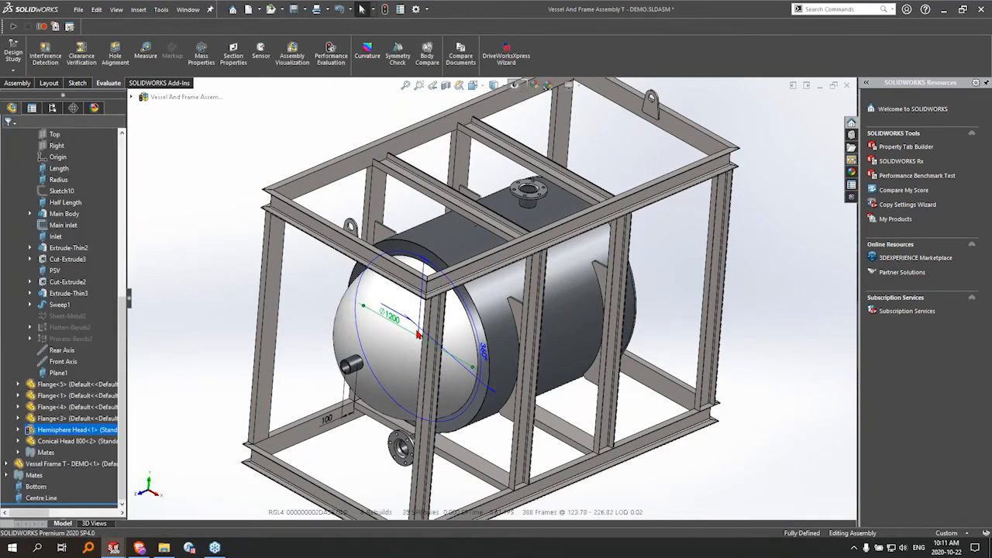
key(ctrl+s)
click(534, 341)
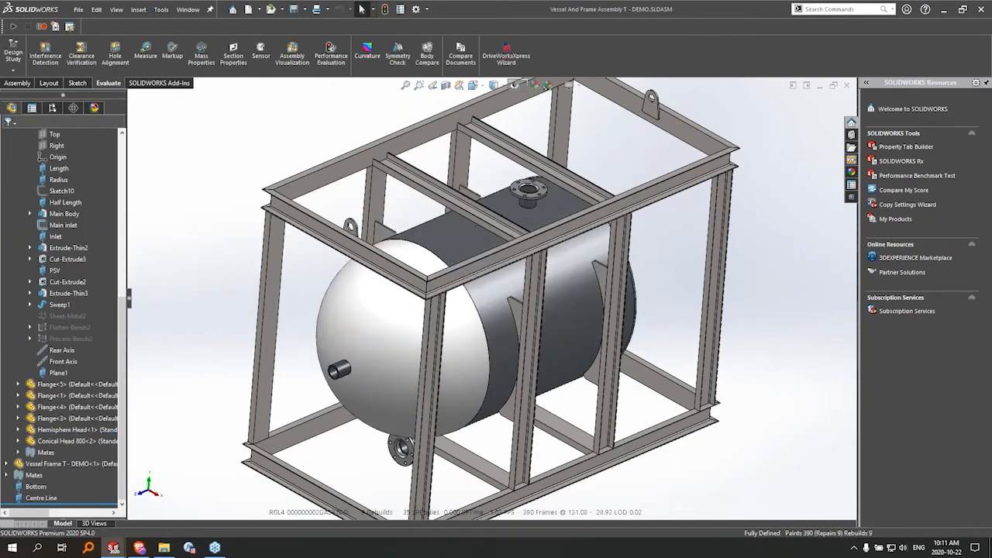
Replace the remaining conical head, at the end opposite the hemisphere head, with Hemisphere Head.SLDPRT from the PV DEMO folder
middle_drag(682, 267, 595, 256)
right_click(596, 256)
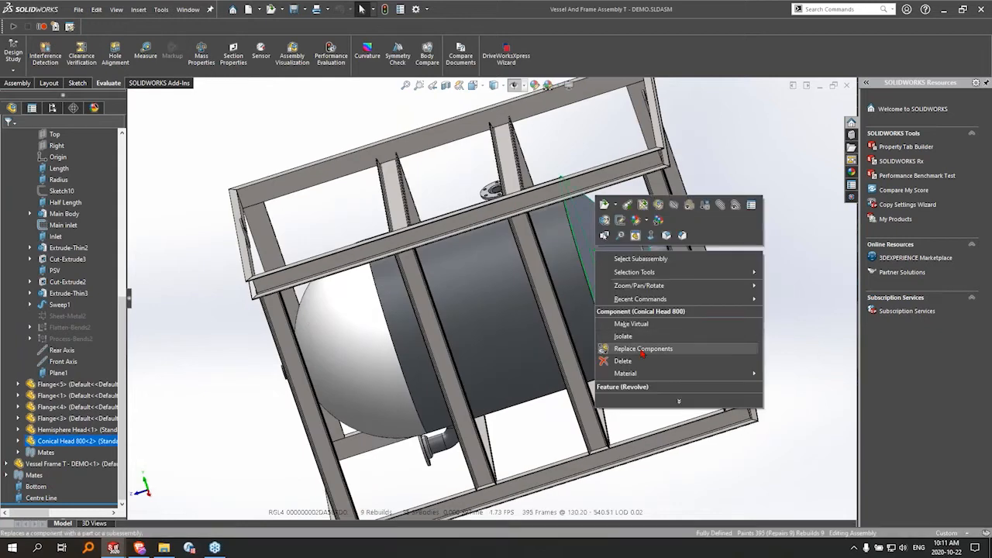
click(659, 407)
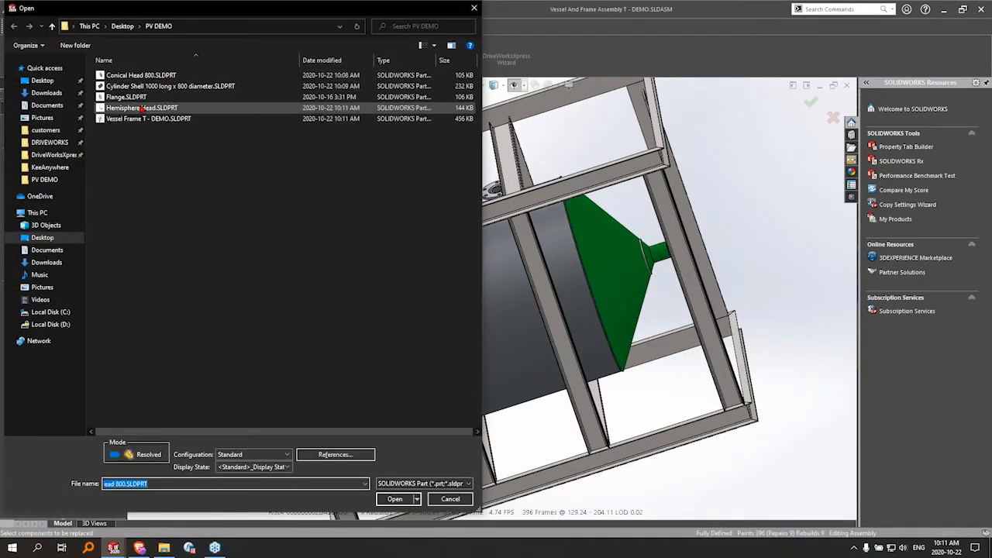
click(142, 107)
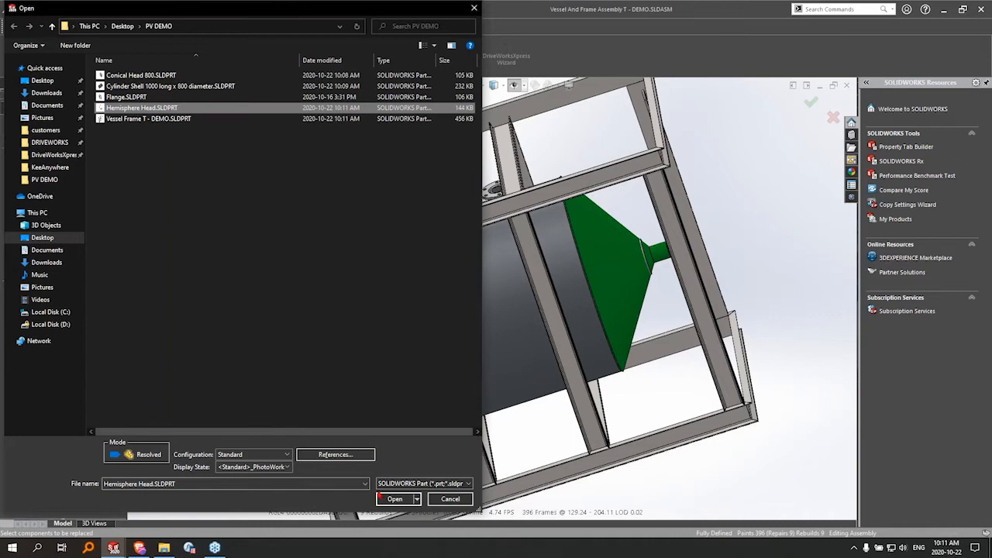
click(395, 498)
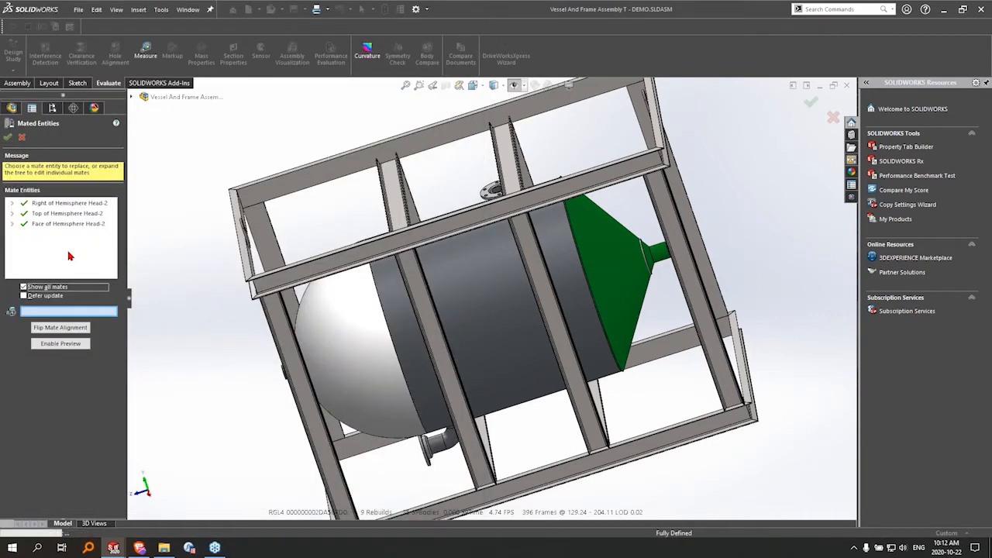
middle_drag(219, 273, 238, 275)
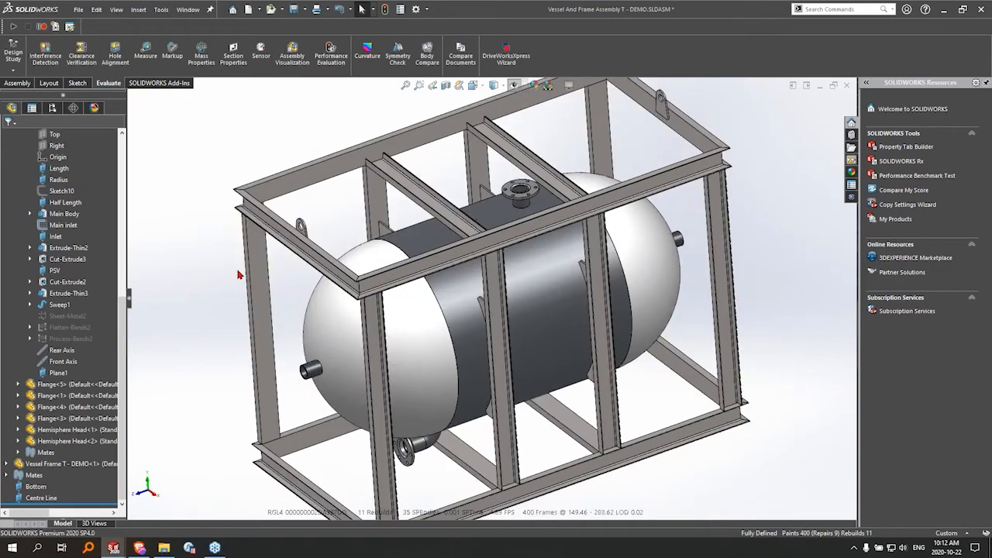
Show the assembly from the Right view and save it together with the modified vessel assembly
key(space)
click(477, 389)
key(ctrl+s)
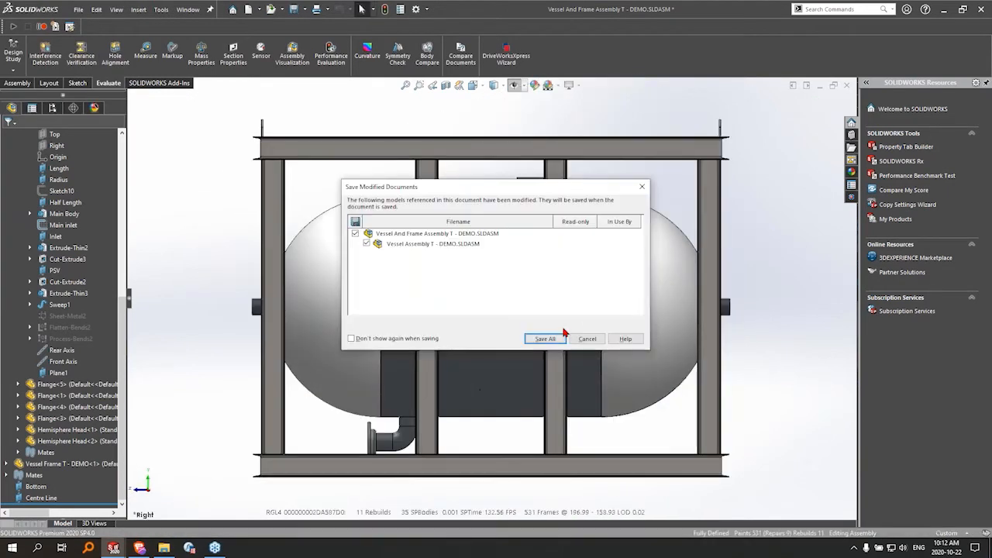
click(553, 340)
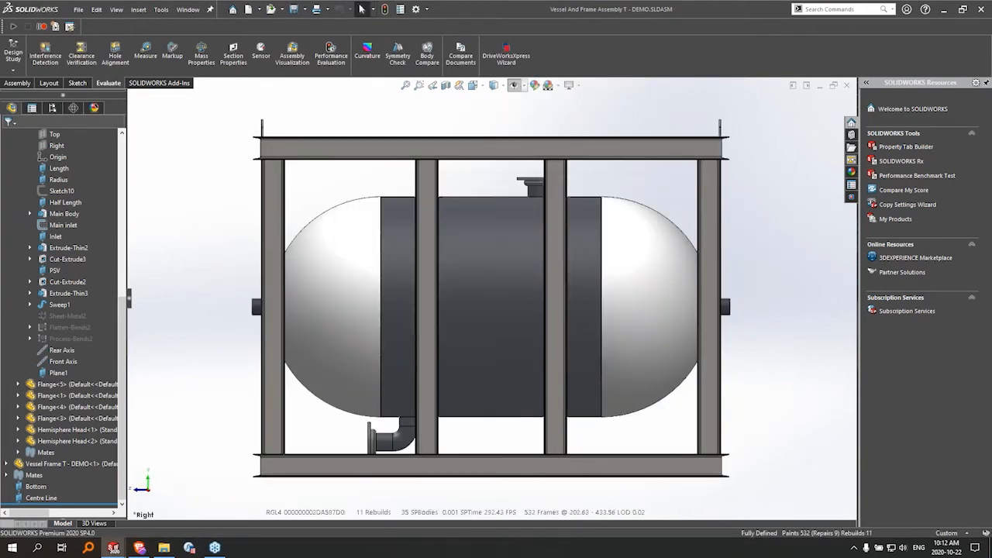
Open the Vessel Frame T - DEMO part from the assembly in its own window
click(326, 463)
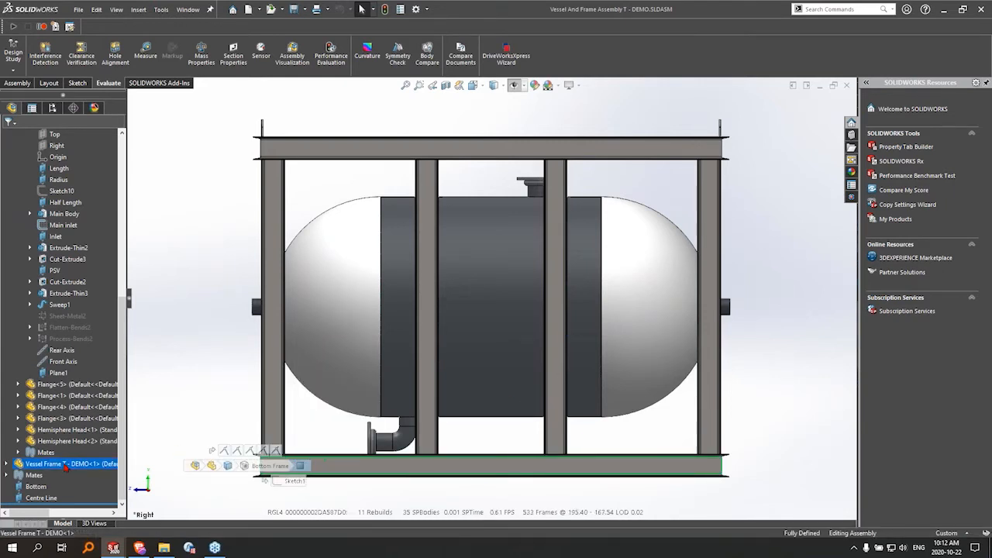
click(70, 463)
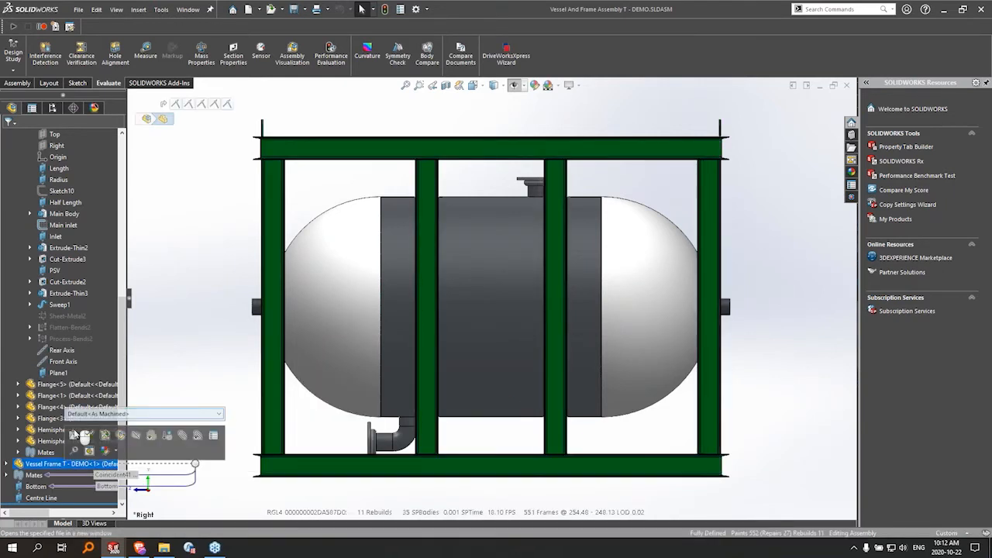
right_click(398, 465)
click(408, 317)
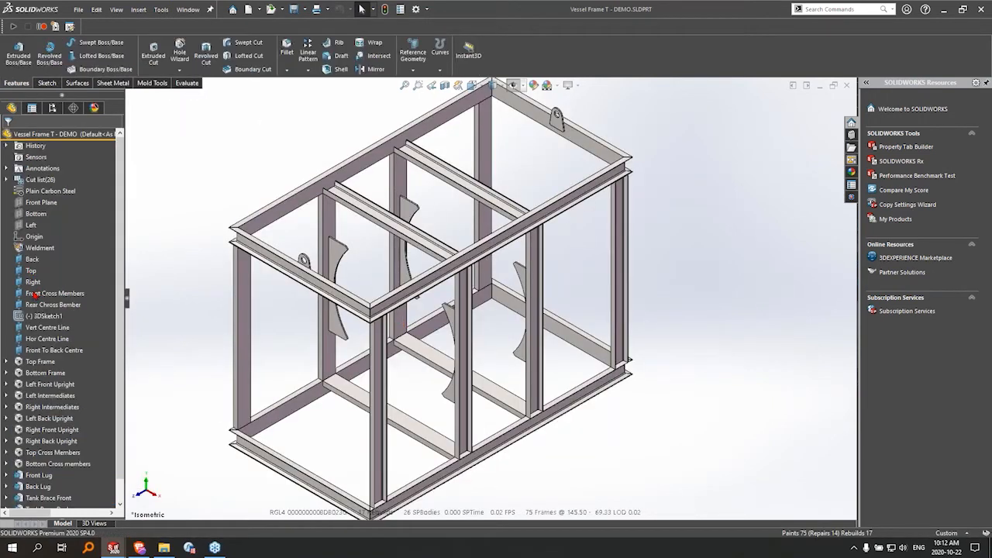
Set the offset distance of the frame's Back plane from the Front Plane to 2800 mm
click(31, 259)
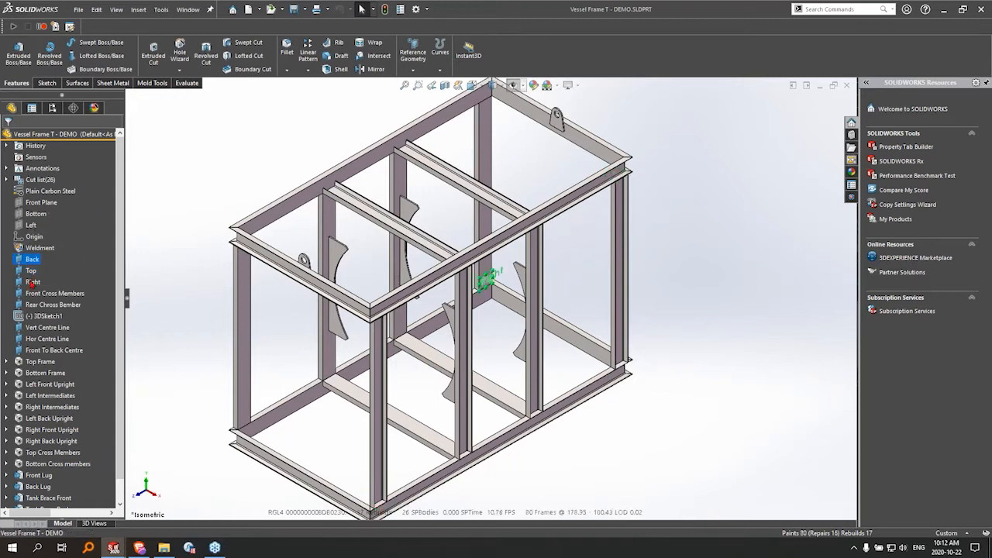
click(32, 283)
click(32, 260)
click(29, 229)
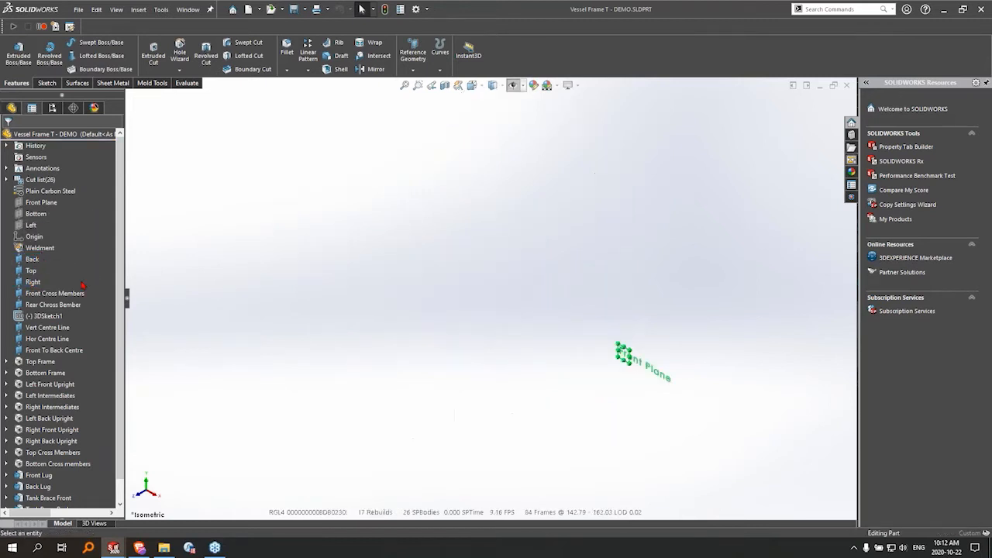
text(2800)
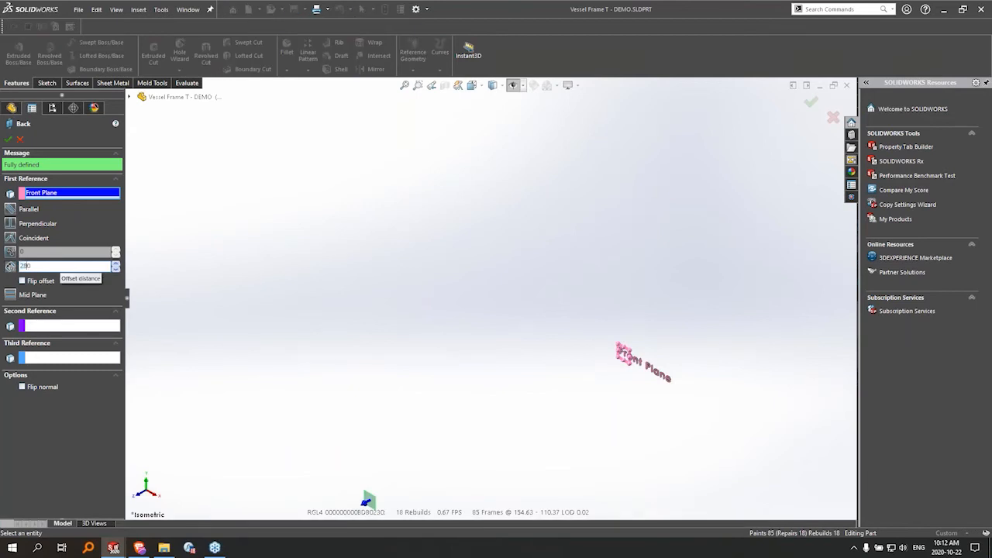
key(Return)
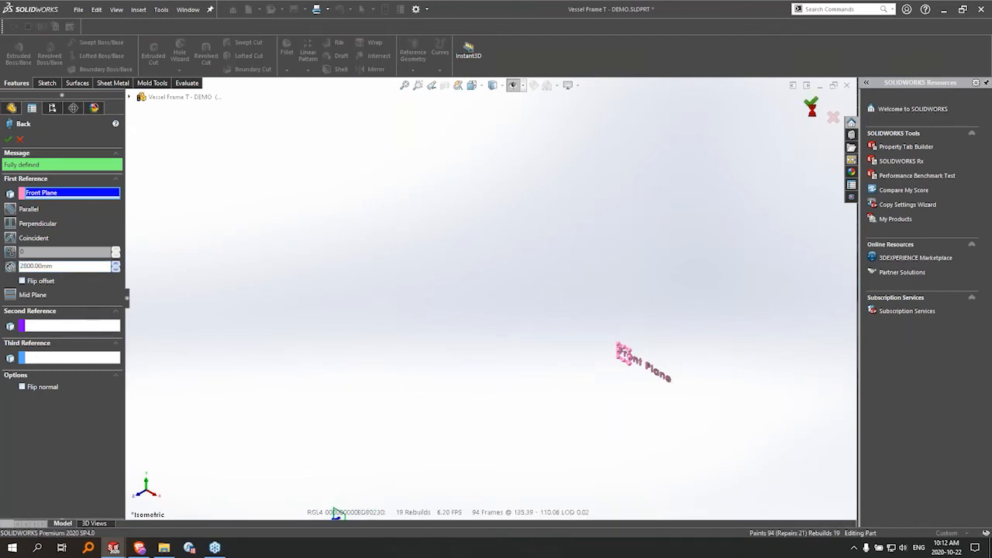
click(810, 101)
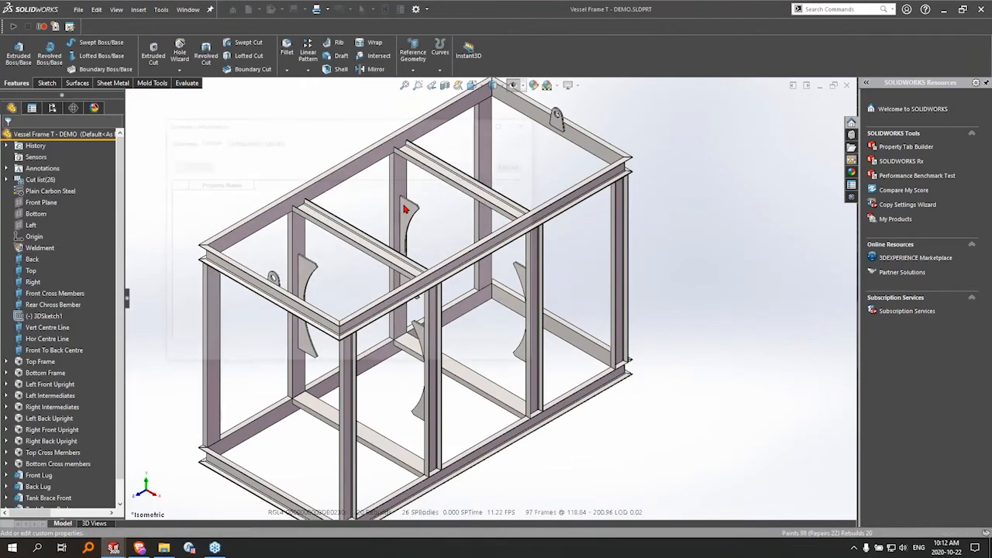
Change the length in the frame's Description custom property to 2800 long and apply the custom properties
key(Left)
key(Left)
key(Left)
key(Left)
key(Left)
key(Left)
key(Left)
key(Left)
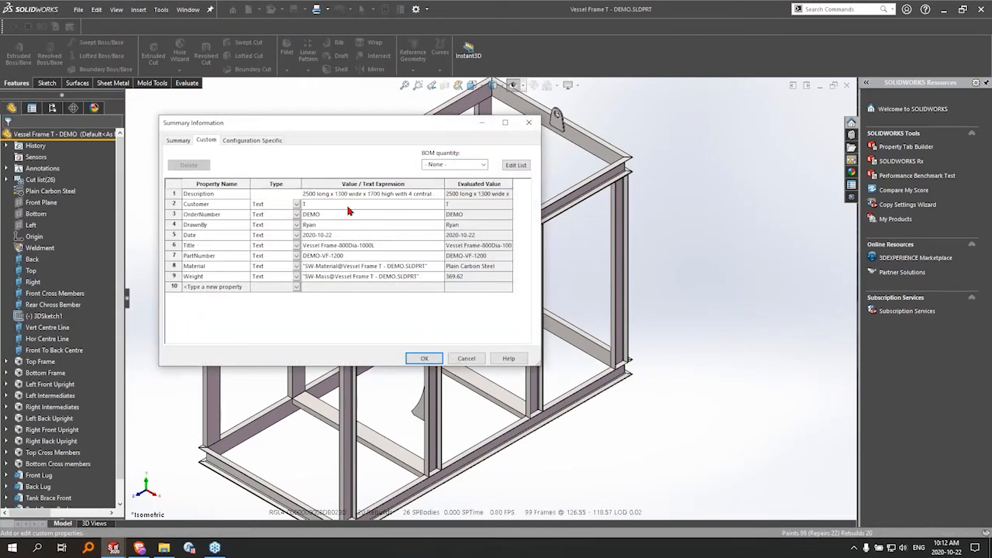
click(310, 196)
key(BackSpace)
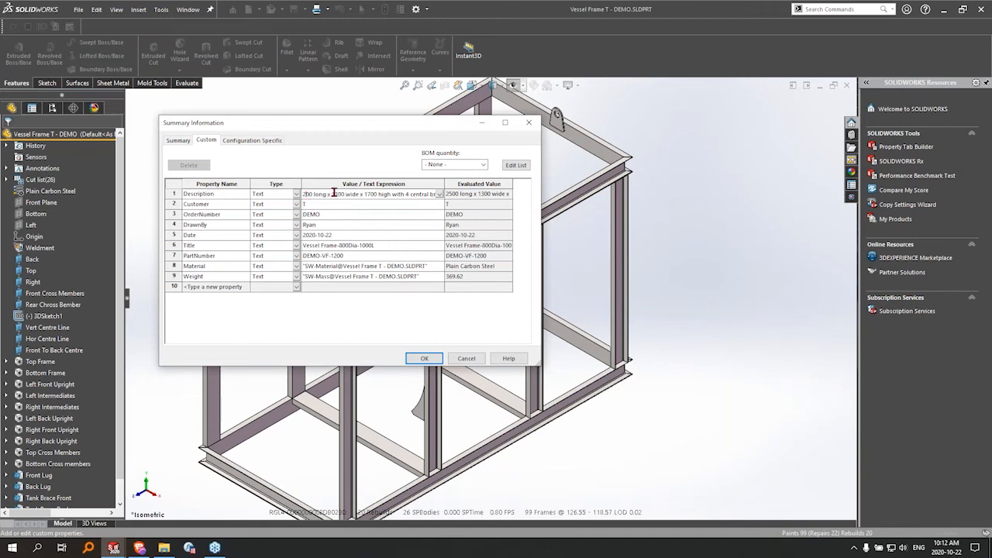
text(8)
click(440, 359)
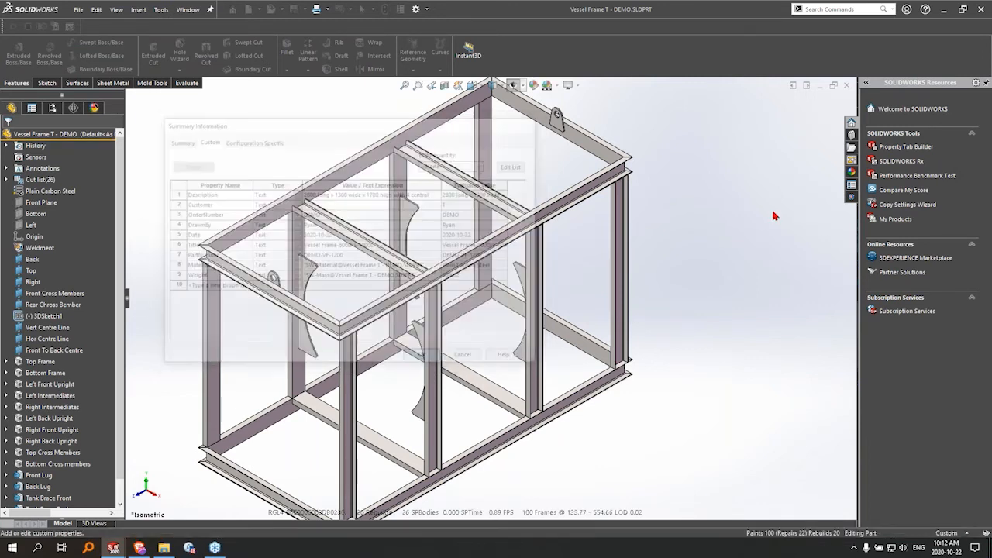
Return to the vessel and frame assembly, save it, and inspect the vessel's fit inside the lengthened frame from several angles
key(ctrl+Tab)
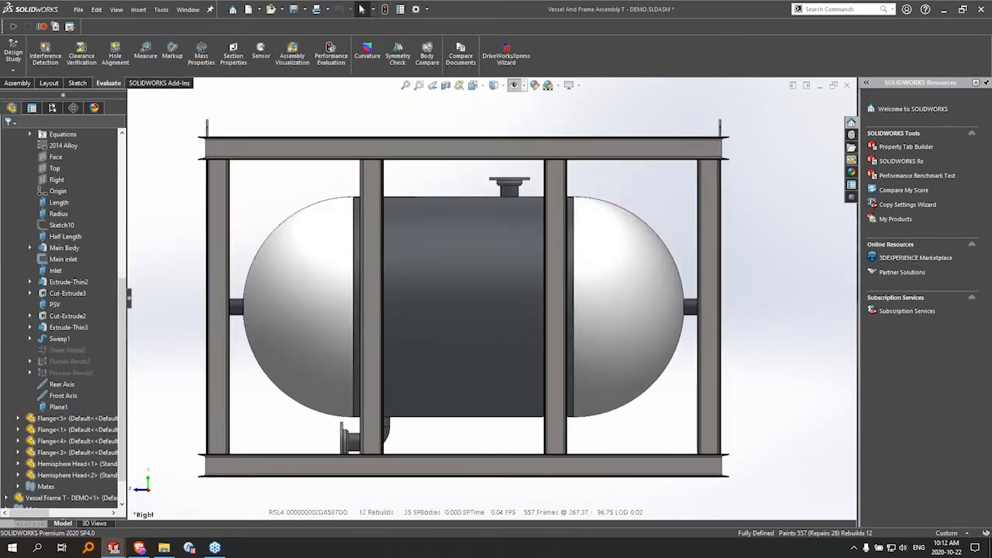
key(ctrl+s)
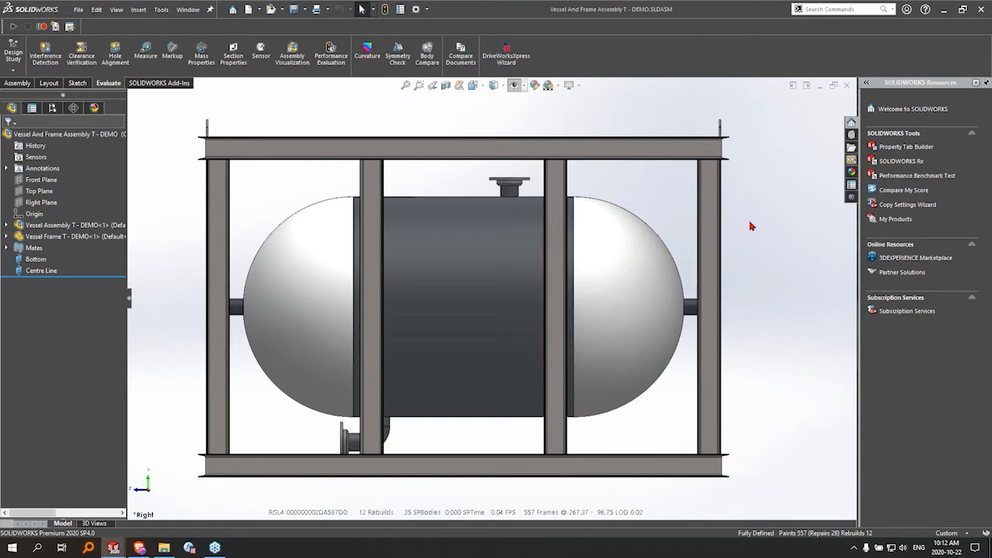
key(f)
key(Right)
key(Right)
key(Right)
key(Right)
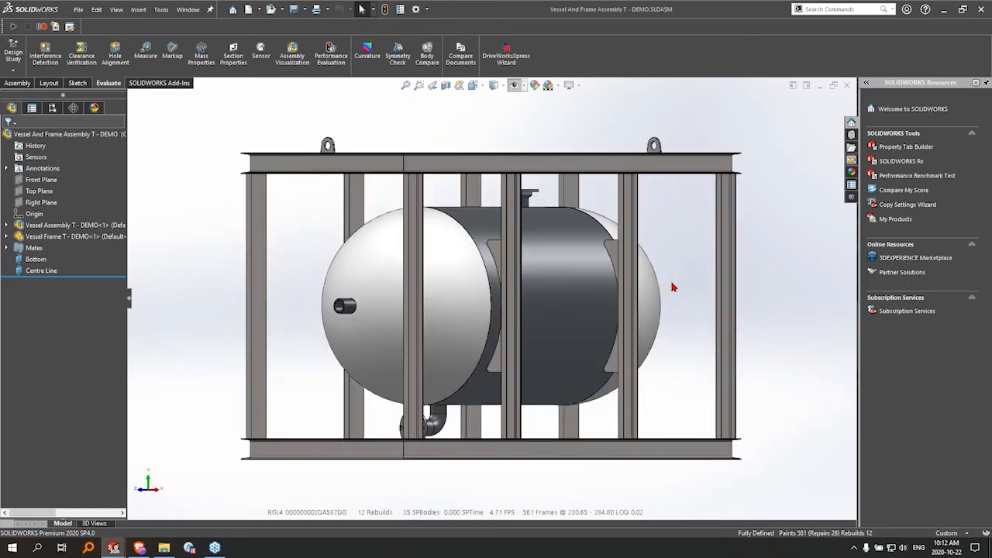
key(ctrl+4)
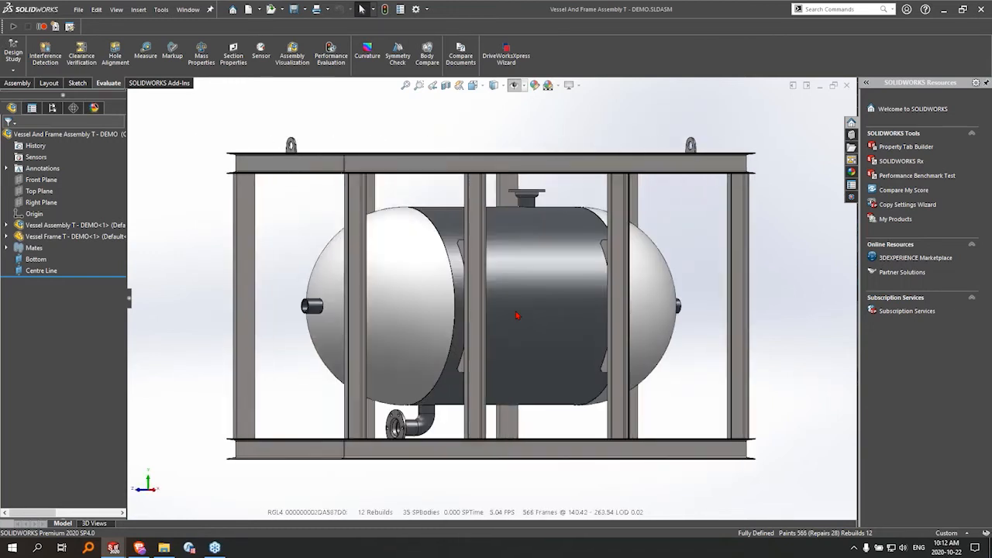
key(Down)
key(Down)
key(Down)
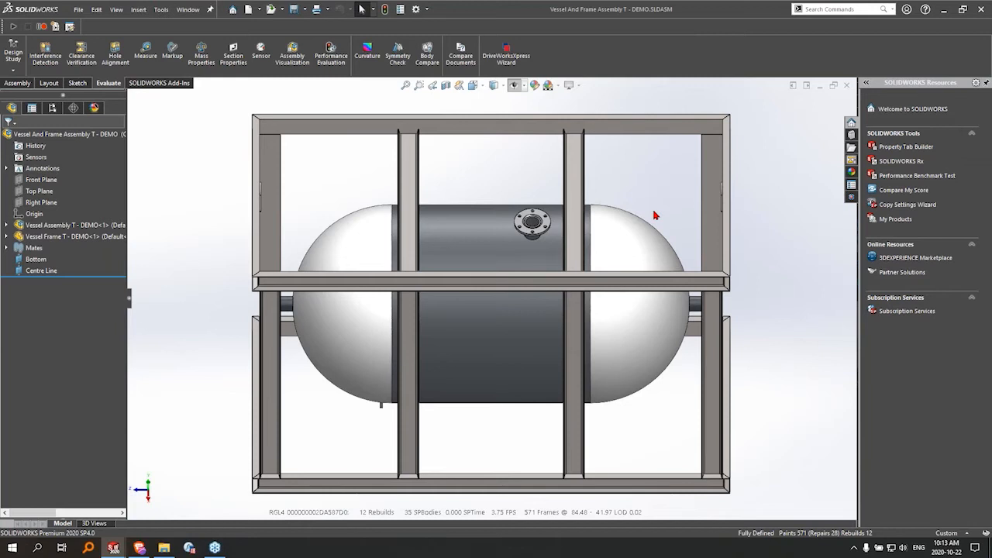
Close the open models and open the drawing Vessel And Frame Assembly T - DEMO.slddrw from the PV DEMO folder
key(ctrl+Tab)
key(ctrl+Tab)
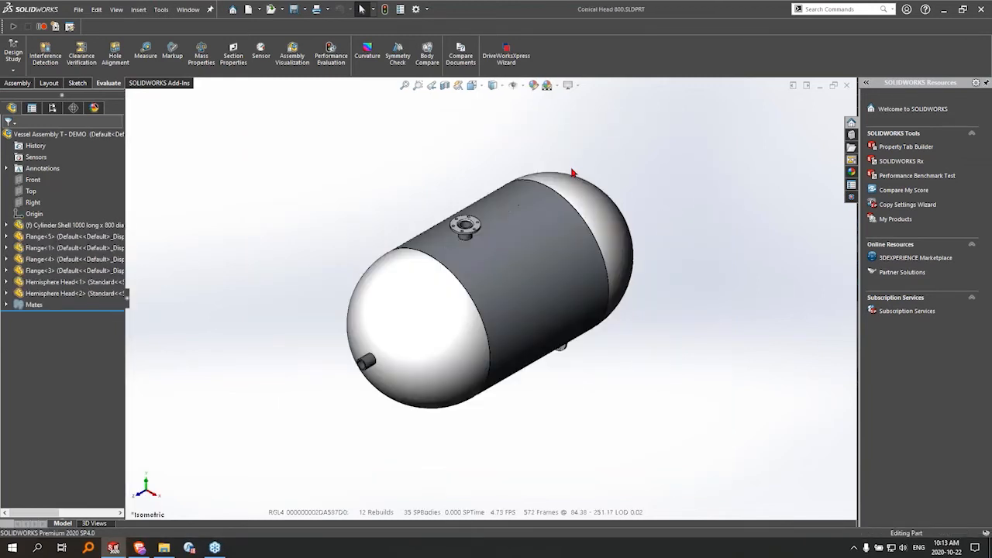
key(ctrl+w)
click(81, 11)
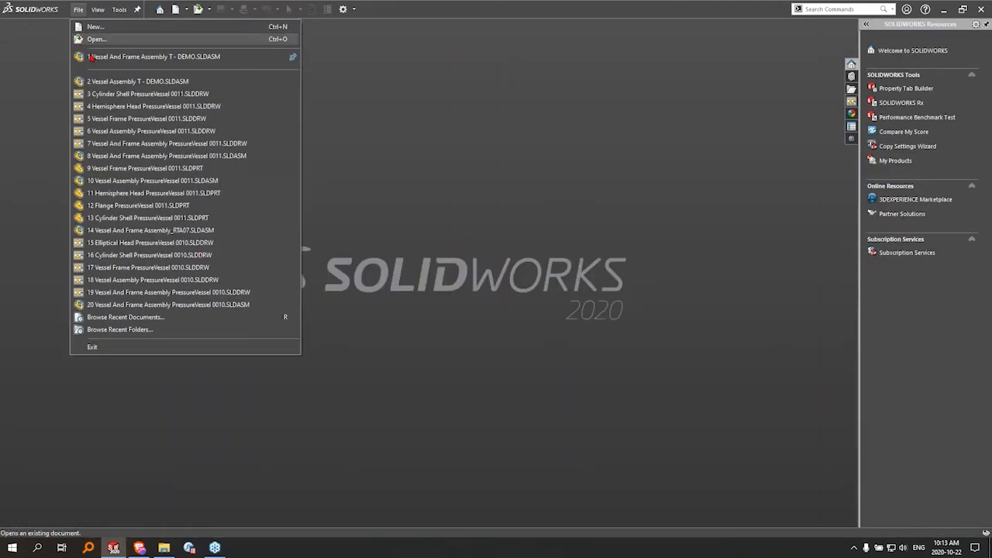
click(97, 39)
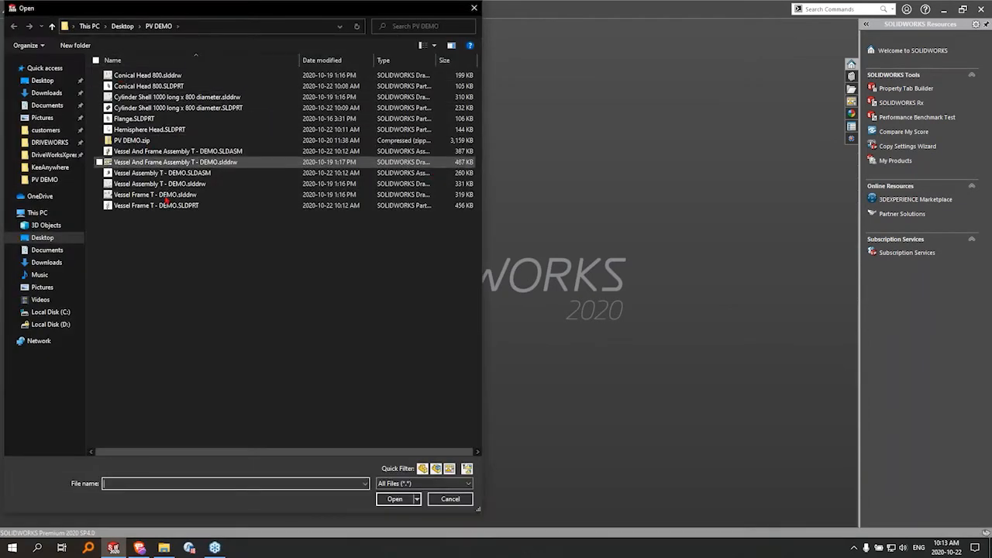
click(450, 468)
click(177, 97)
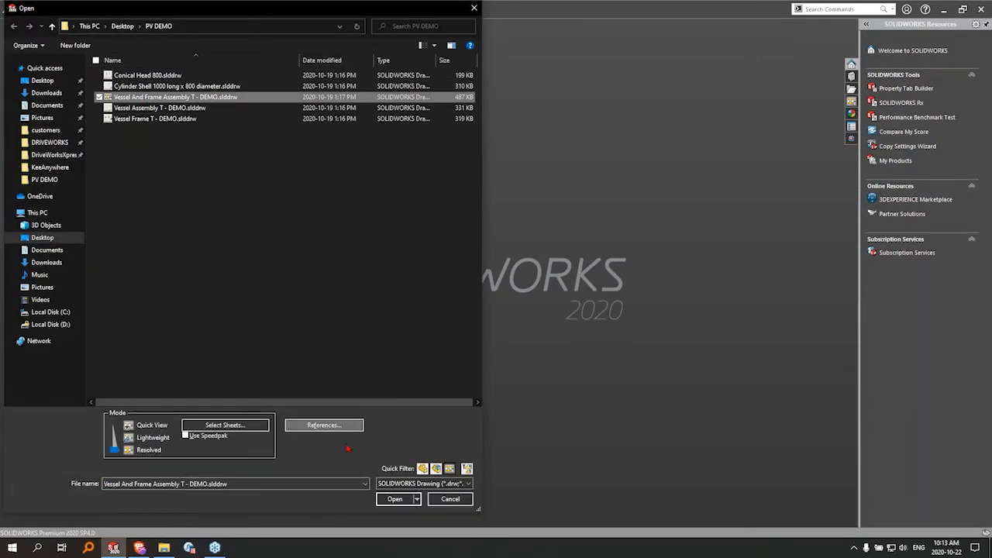
click(385, 501)
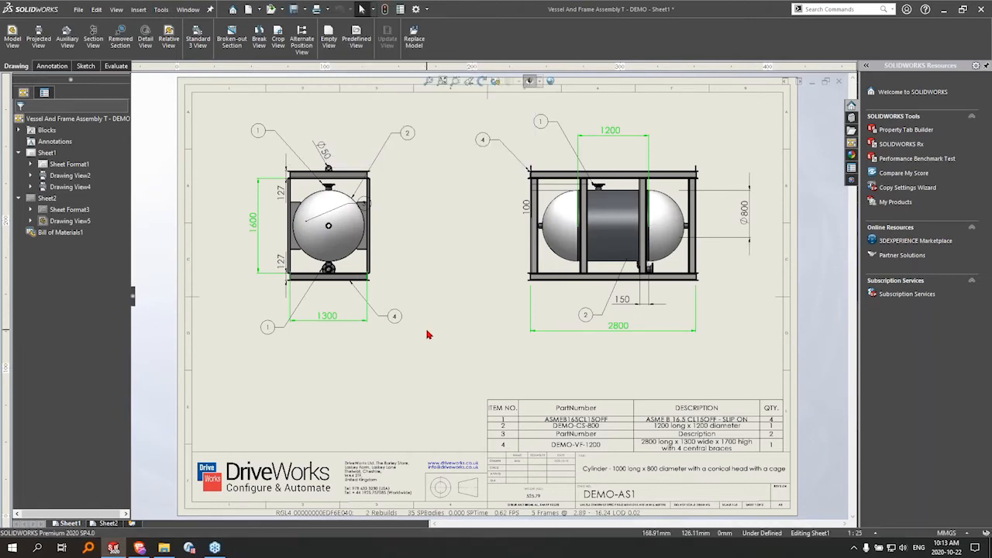
Examine the overall frame length dimension in the side view and the Description entries in the drawing's bill of materials
scroll(622, 331, down, 10)
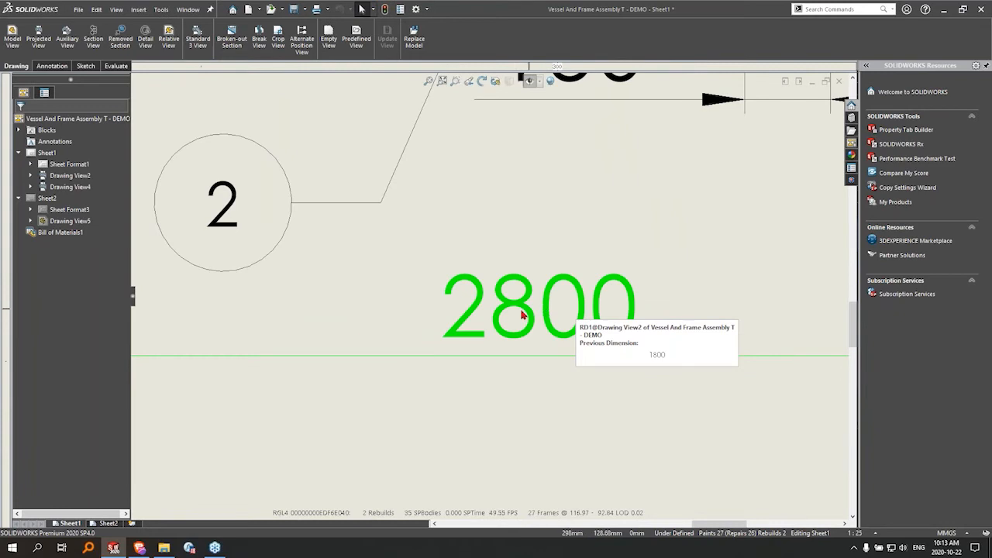
scroll(533, 314, down, 3)
scroll(524, 315, up, 10)
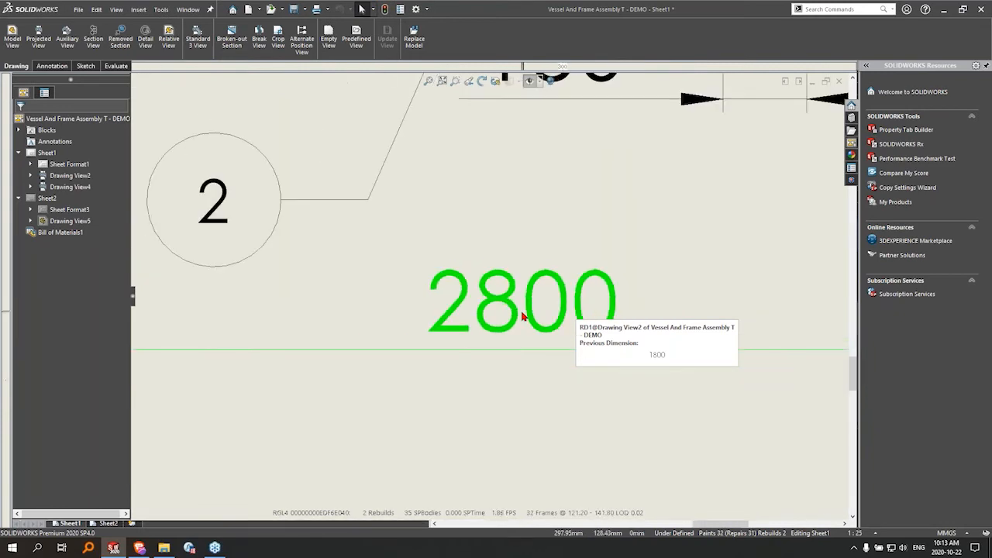
key(f)
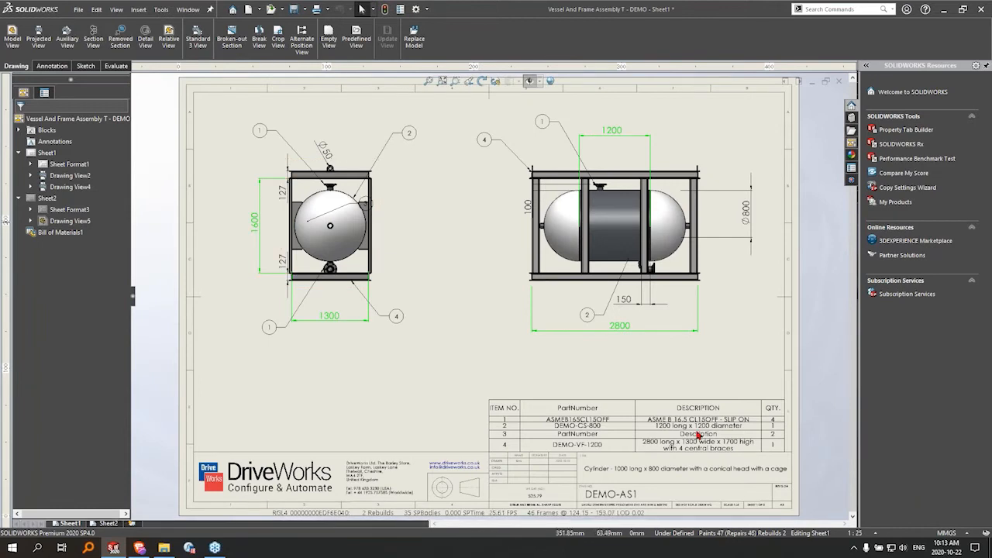
scroll(620, 376, down, 5)
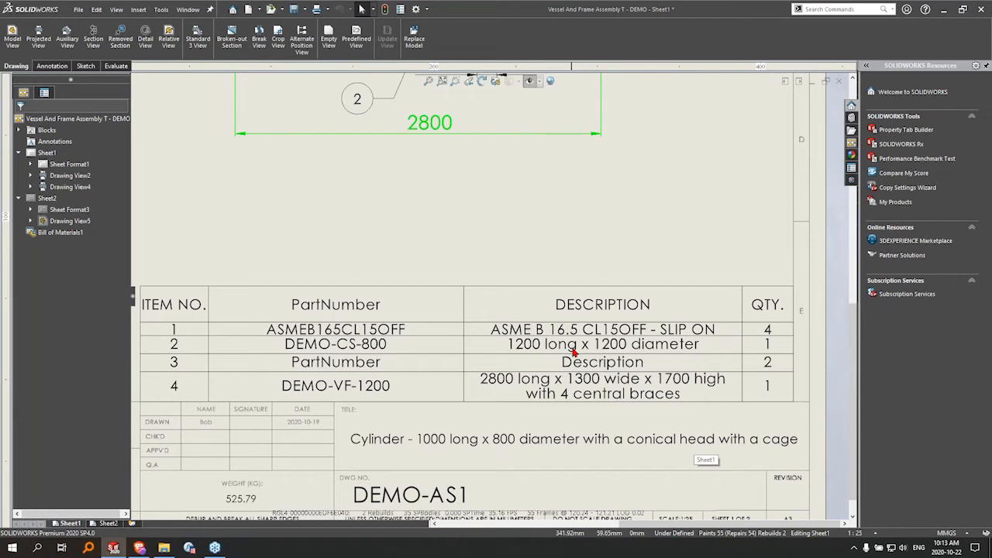
click(621, 368)
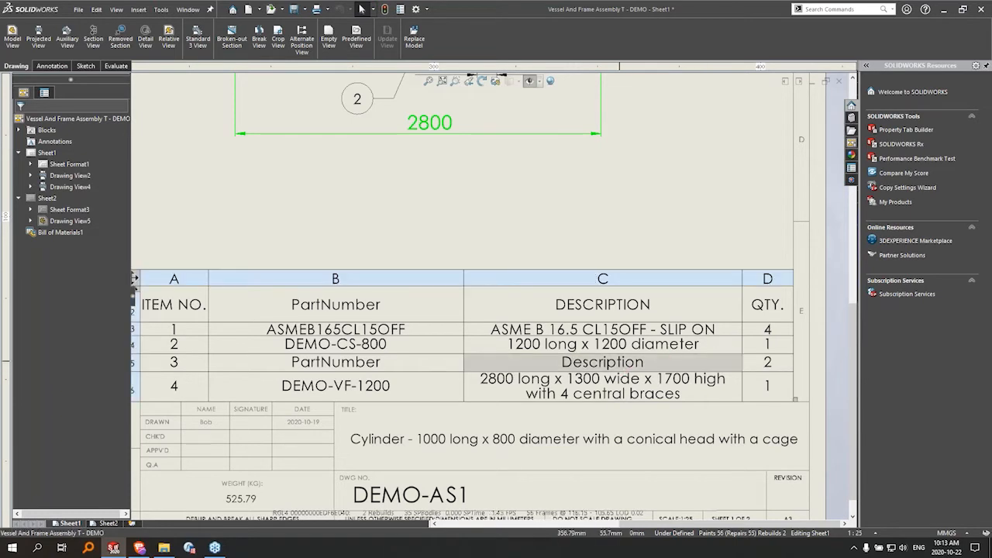
scroll(615, 367, up, 3)
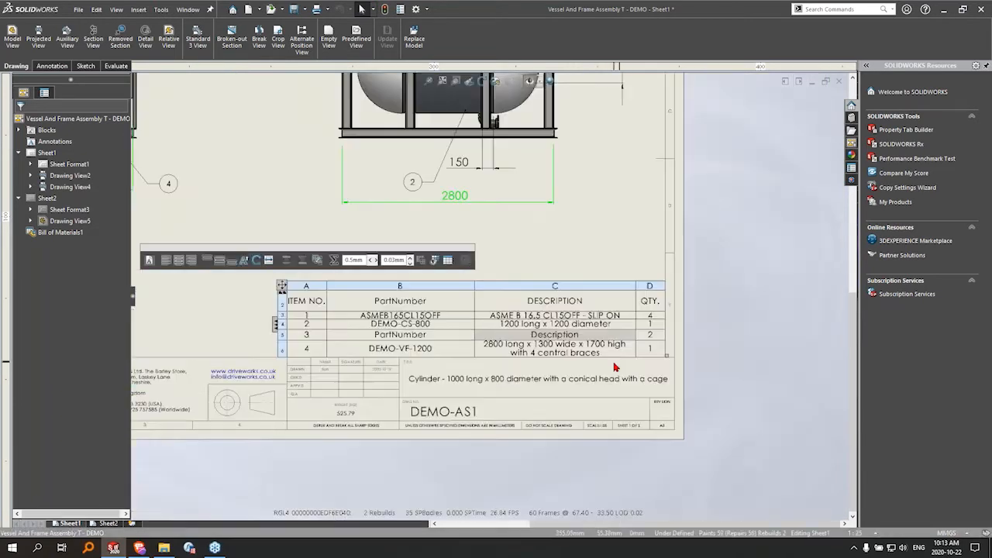
click(541, 354)
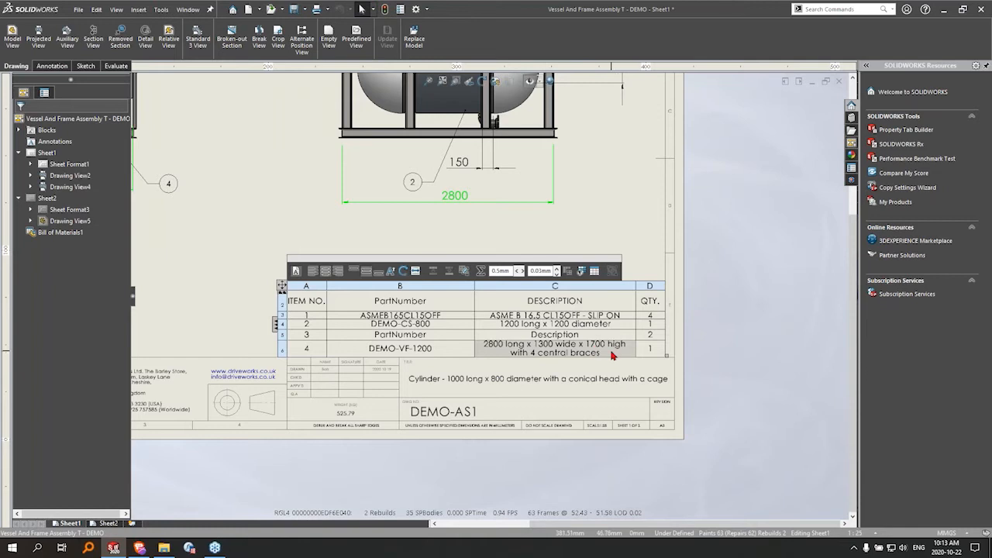
Check the full drawing sheet and close the drawing
scroll(612, 355, up, 1)
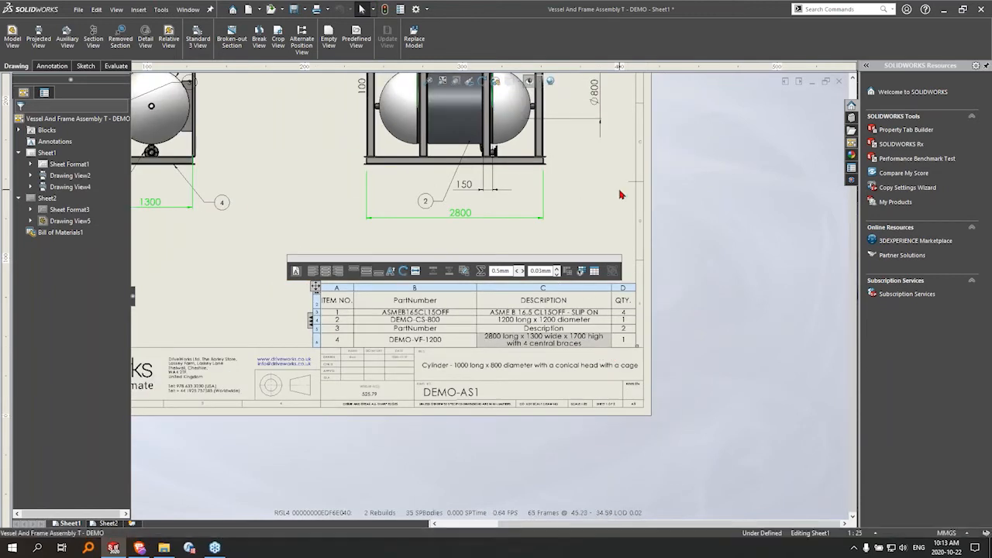
key(f)
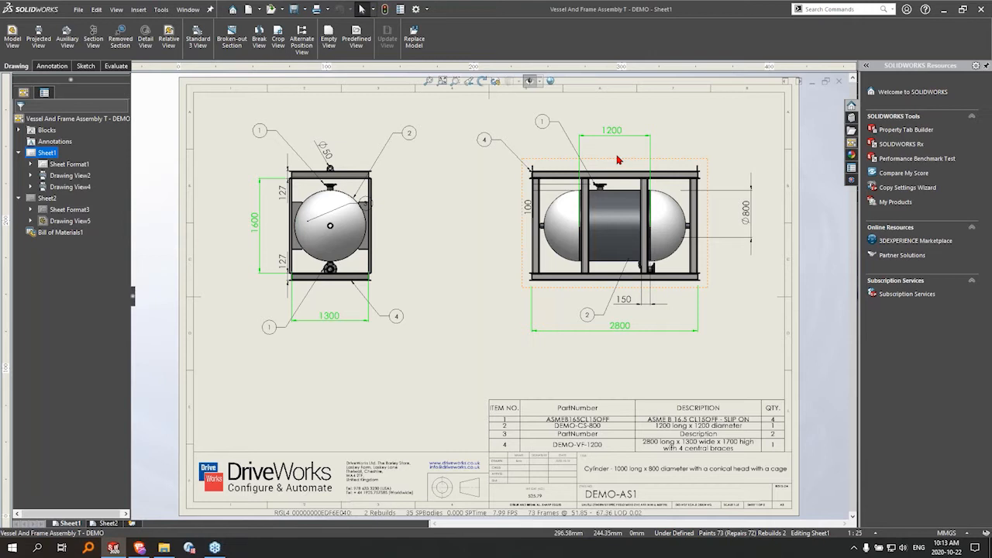
key(ctrl+w)
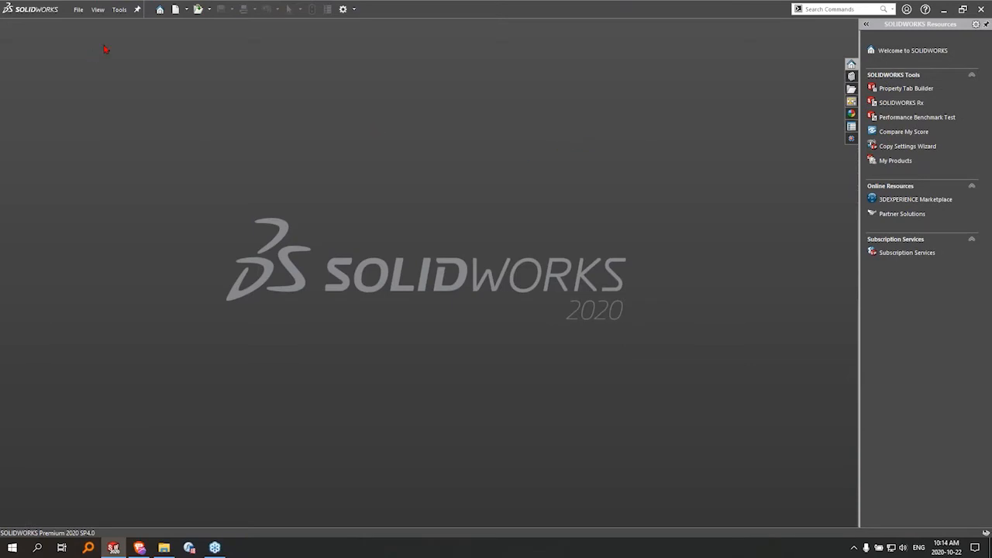
Start DriveWorksXpress, widen its pane, and open the existing Vessel And Frame Assembly project for editing
click(119, 10)
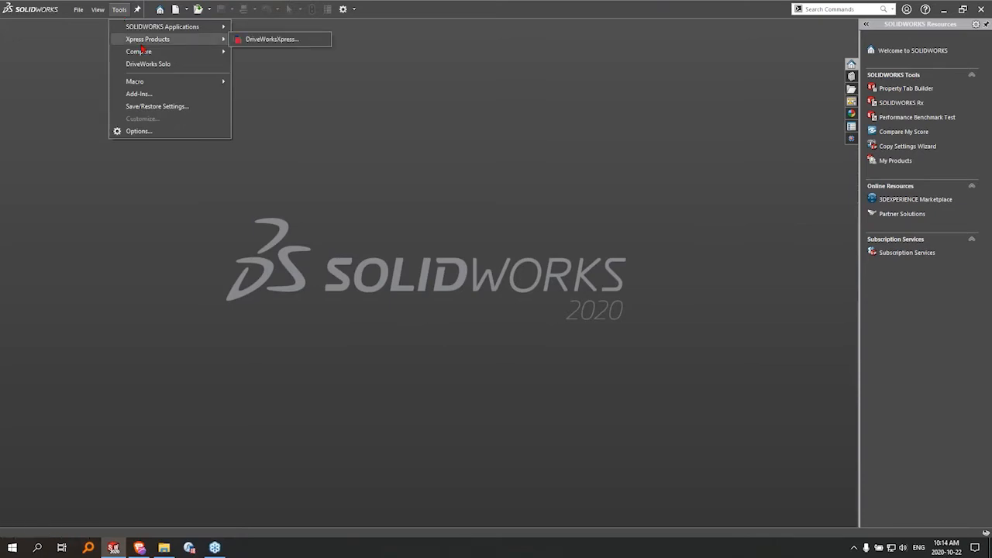
click(263, 39)
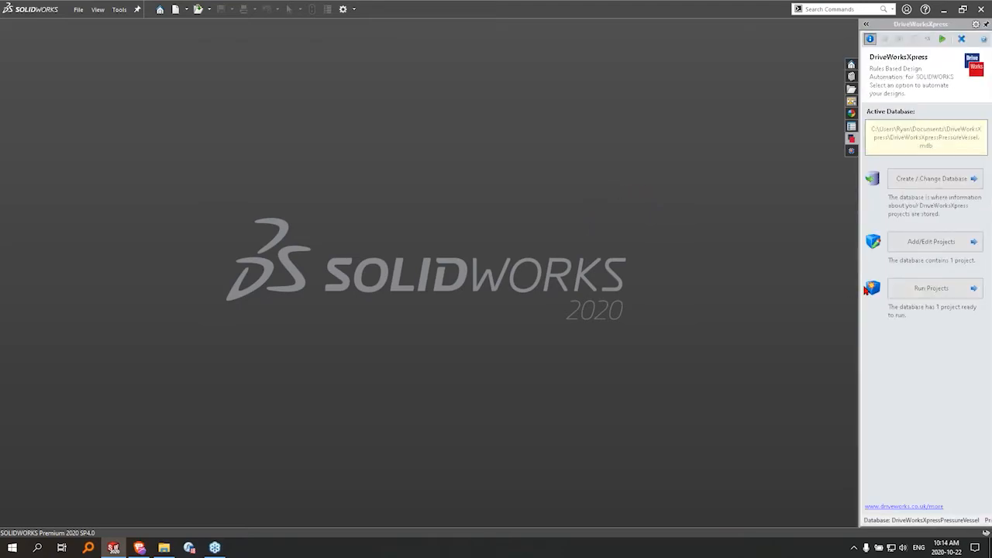
drag(859, 271, 797, 263)
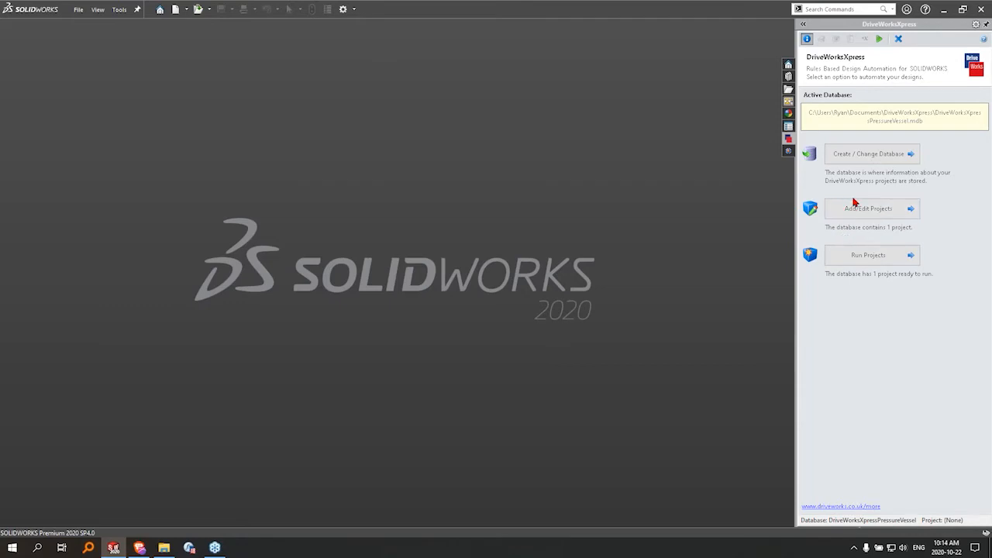
click(850, 209)
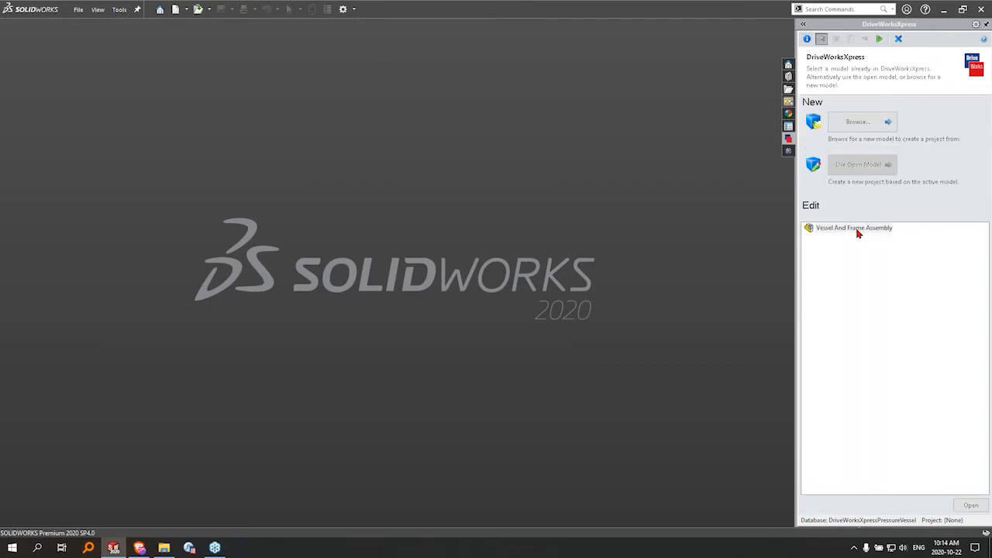
double_click(850, 228)
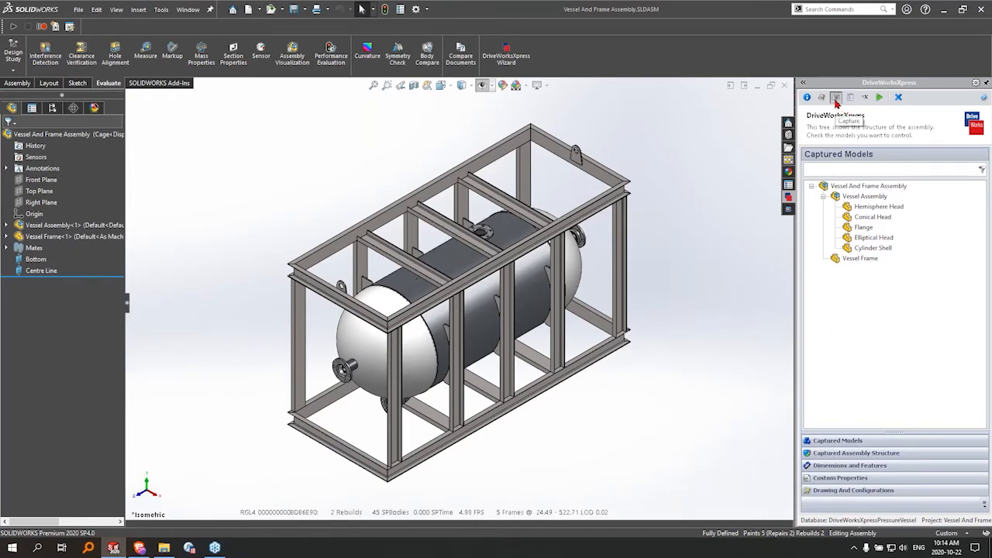
Remove the Flange and its rules from the captured assembly structure, and capture the Flange again
click(823, 454)
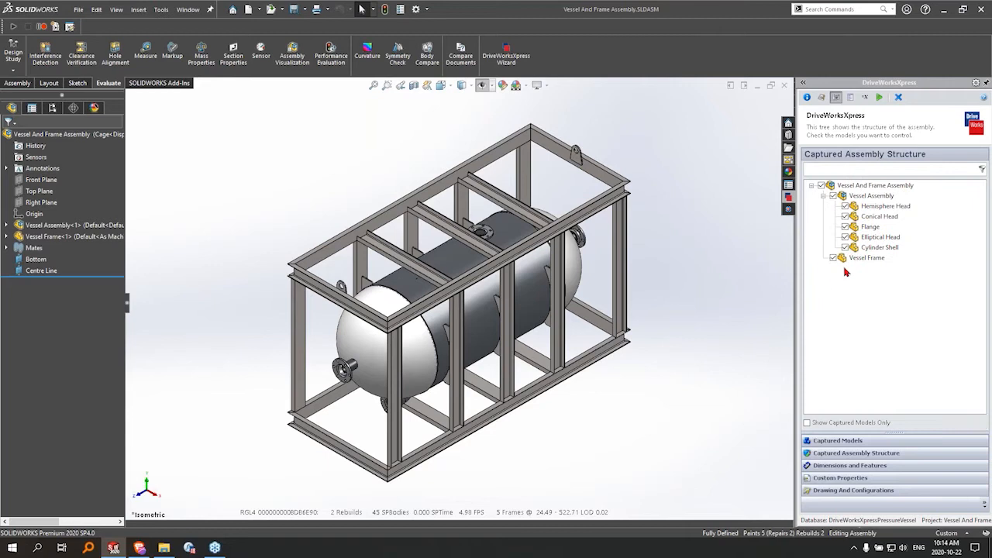
click(846, 227)
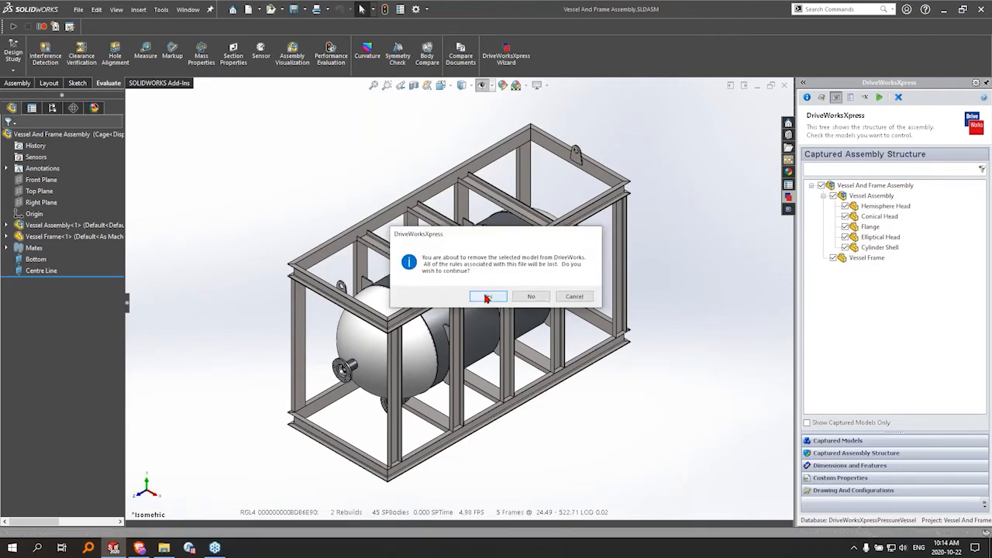
click(488, 326)
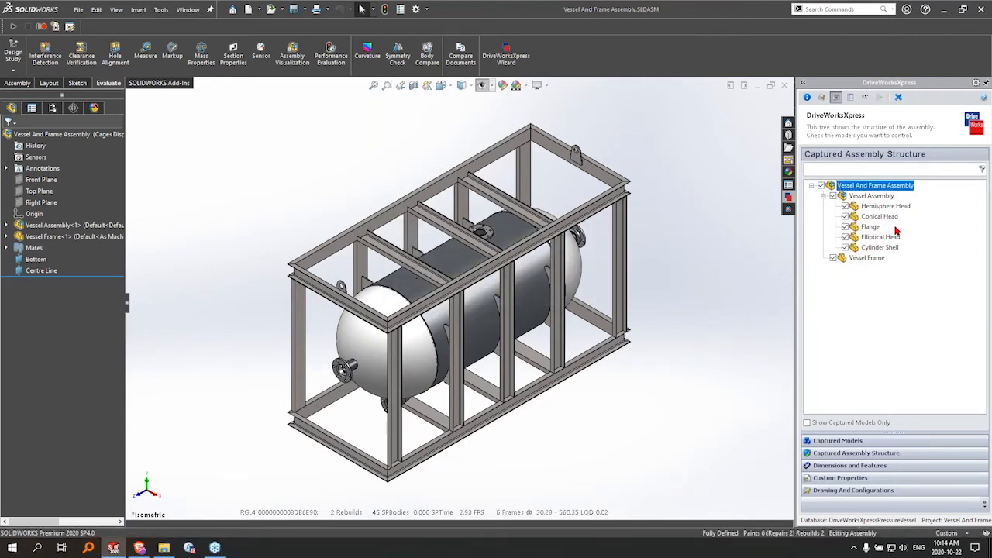
Open the Flange part from the assembly and display the dimension of the sketch under Extrude1
click(841, 467)
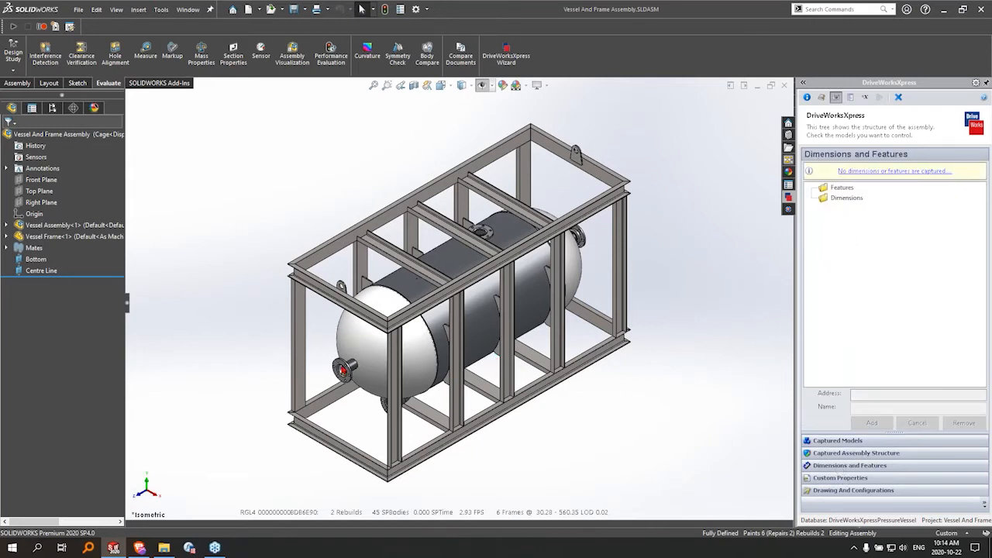
right_click(342, 370)
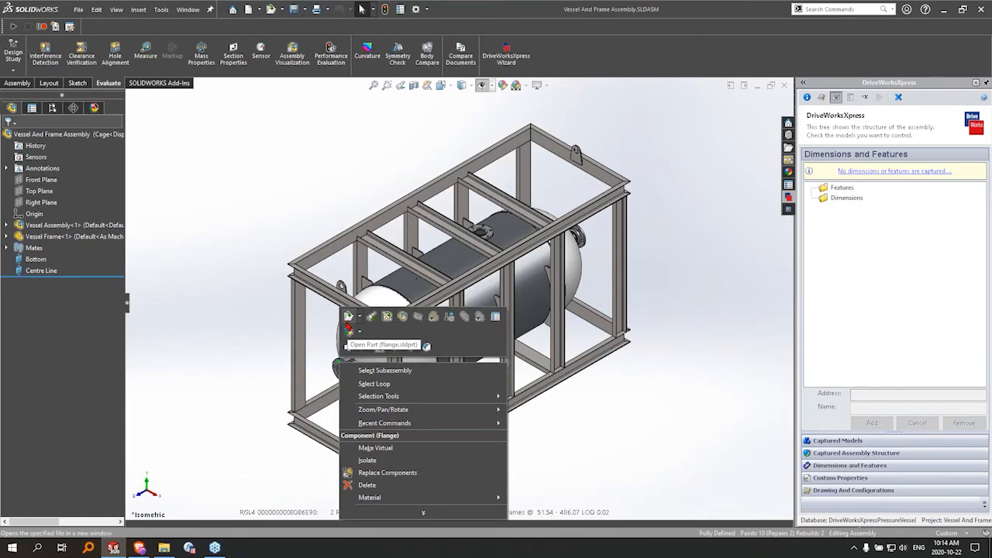
click(348, 317)
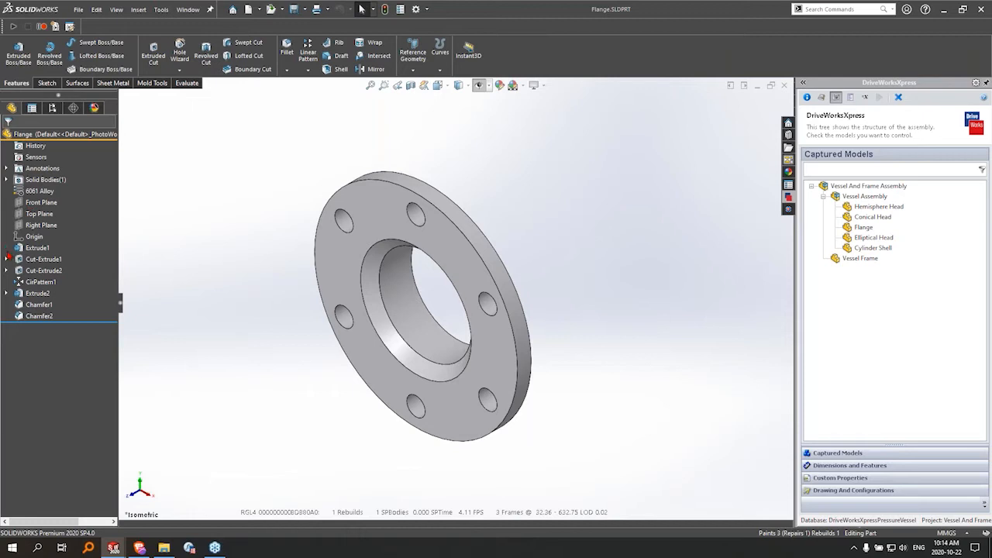
click(6, 248)
double_click(47, 260)
scroll(620, 304, up, 5)
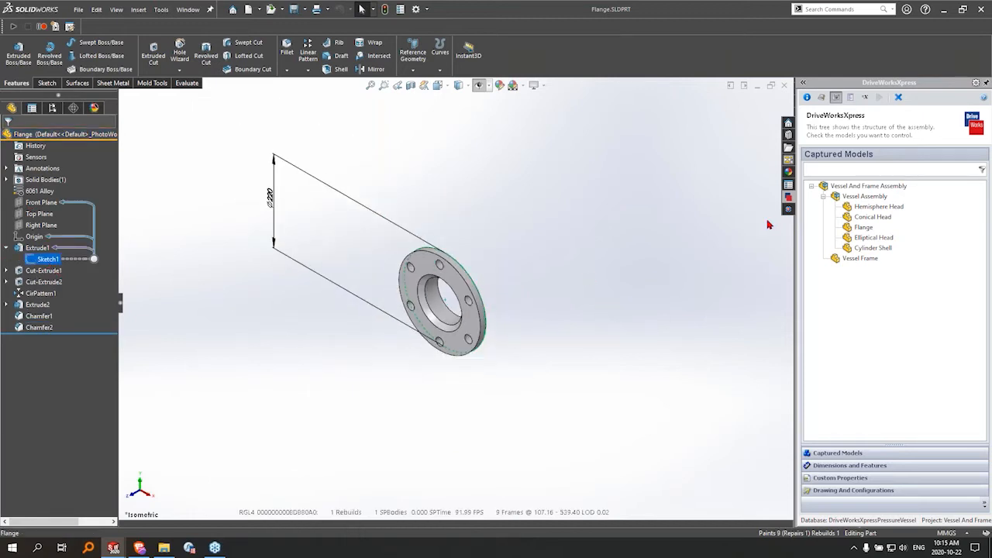
Capture the flange's outer diameter dimension in DriveWorksXpress under the name Diameter
click(271, 199)
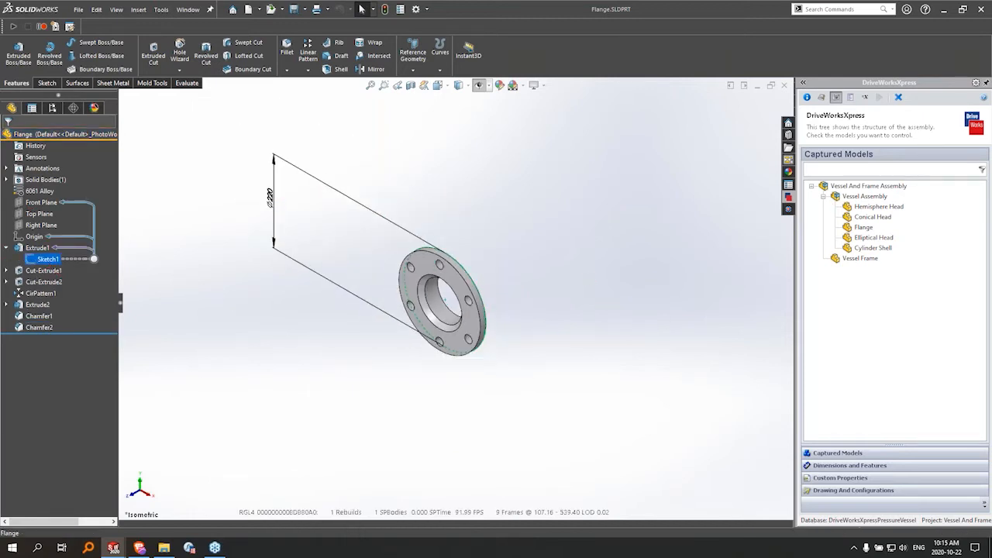
click(835, 468)
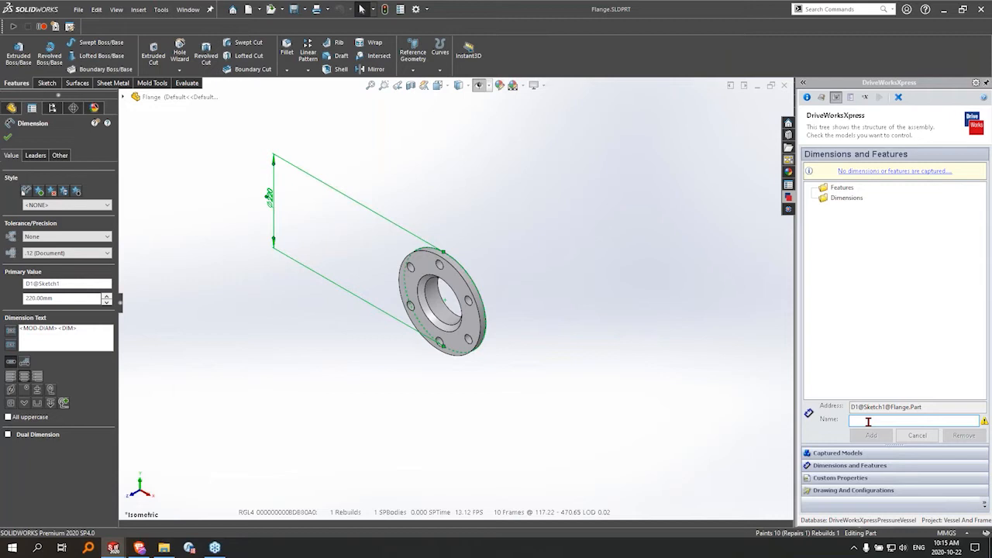
click(868, 422)
text(Diameter)
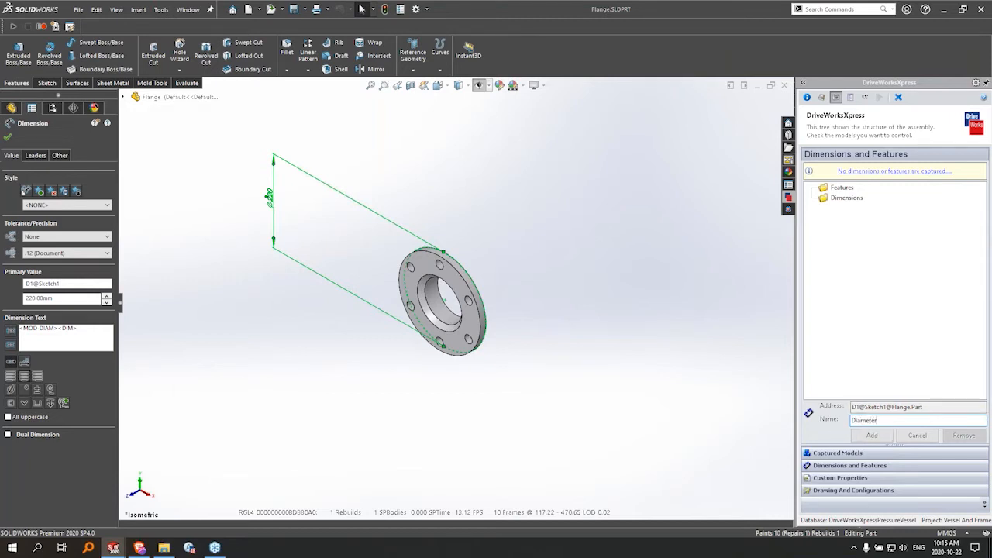
click(872, 436)
click(869, 192)
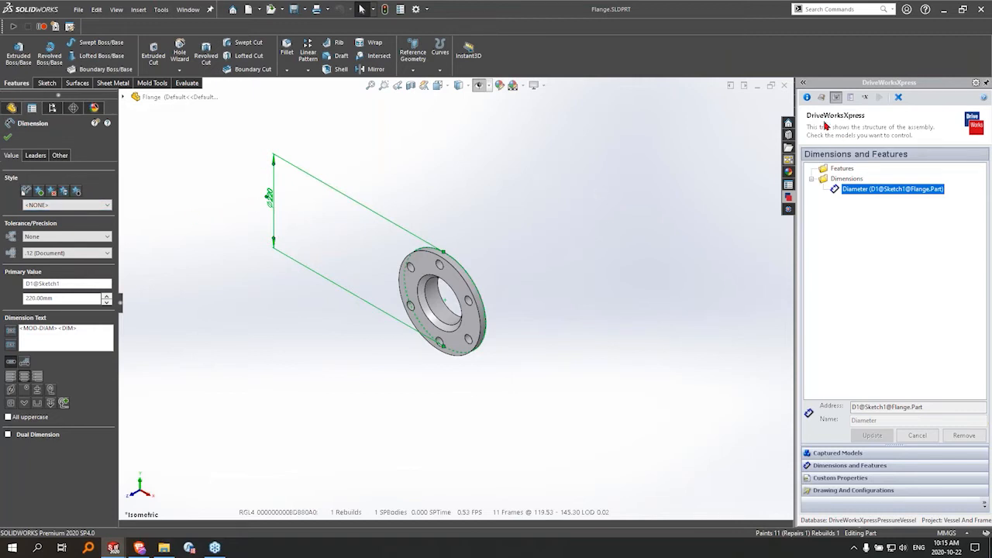
Review the Flange's drawing and configuration options and its available custom properties in the capture settings
click(831, 492)
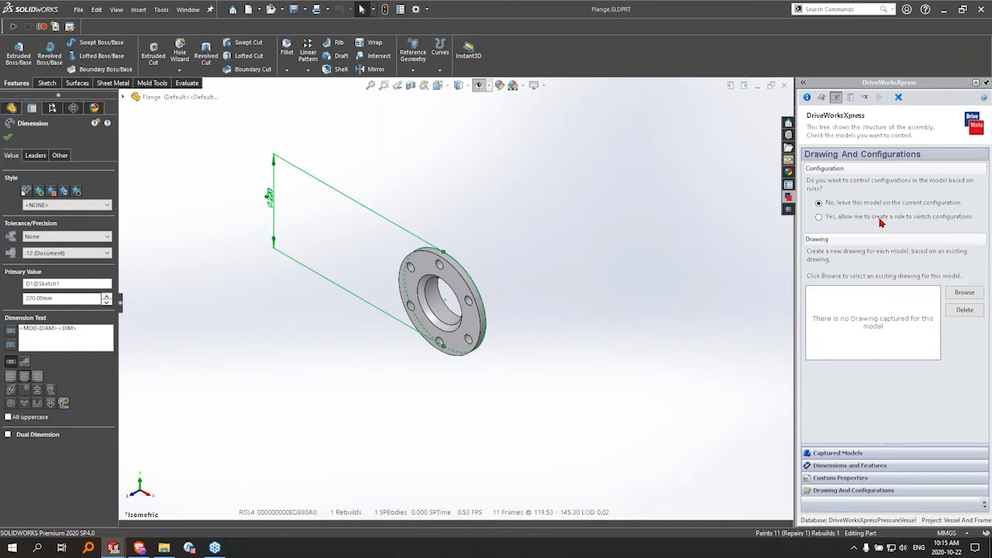
click(826, 478)
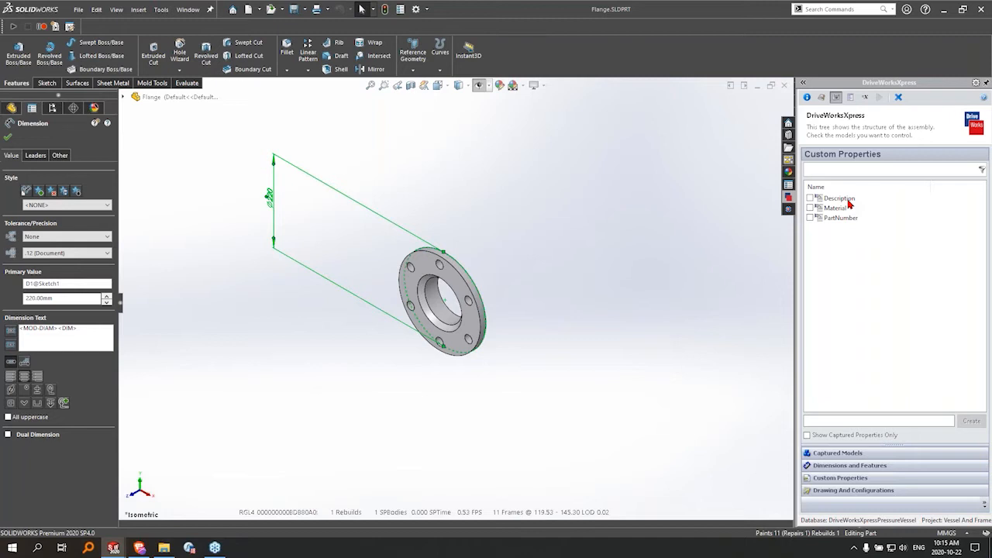
click(822, 465)
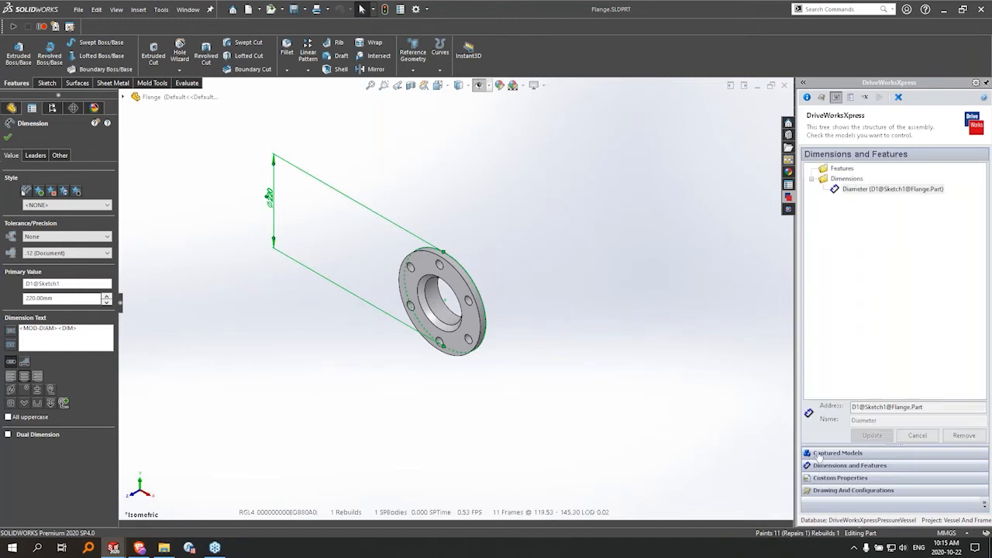
Delete the existing Flange OD input from the project's form
click(851, 101)
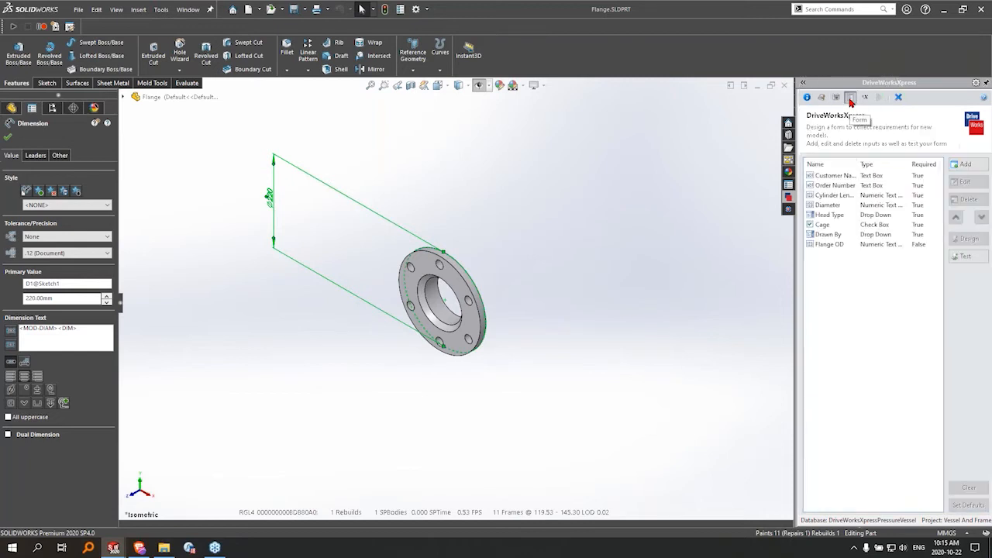
click(838, 246)
click(963, 203)
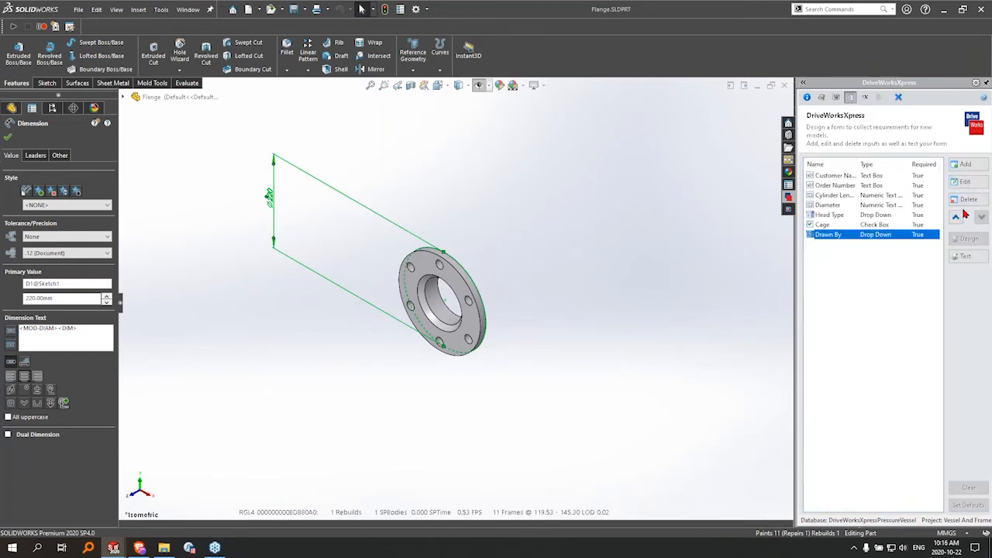
Add a non-required Numeric Text Box input named Flange OD with a minimum of 200 and a maximum of 500
click(976, 167)
click(869, 205)
click(858, 221)
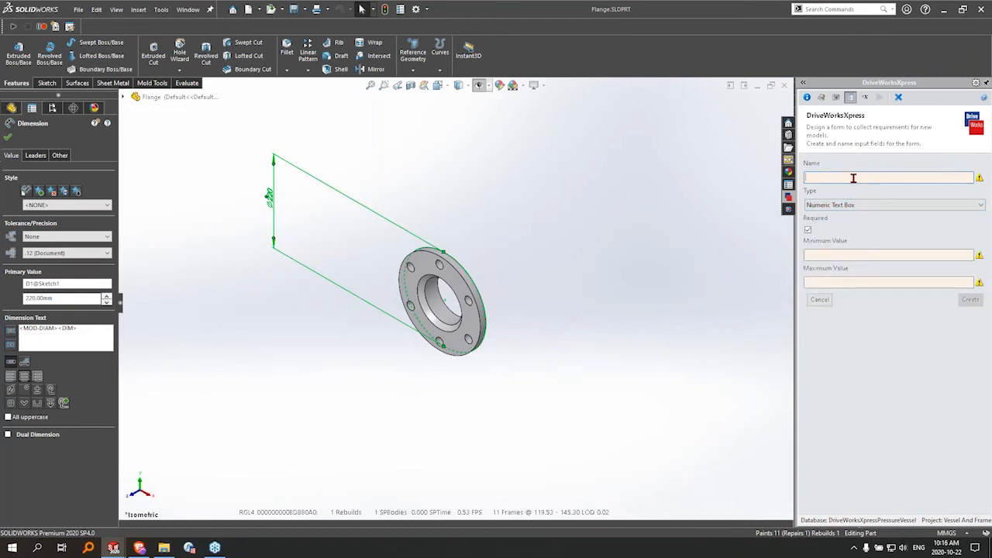
text(Flange OD)
click(807, 229)
click(828, 253)
text(200)
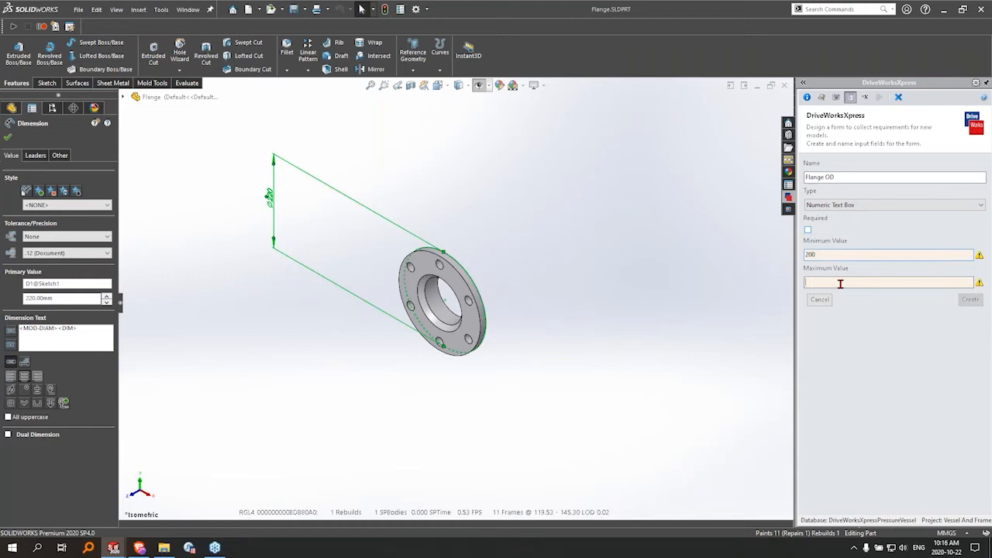
text(500)
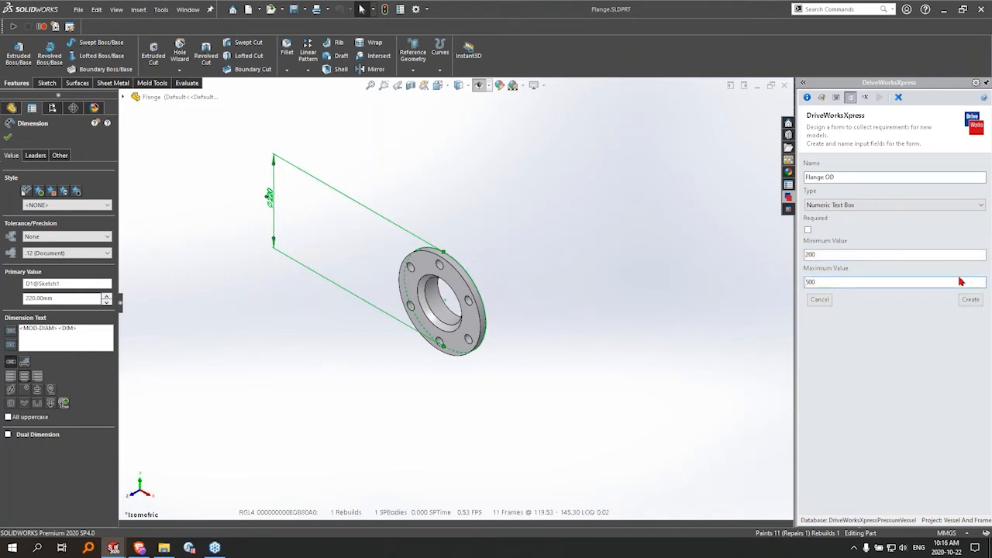
click(982, 302)
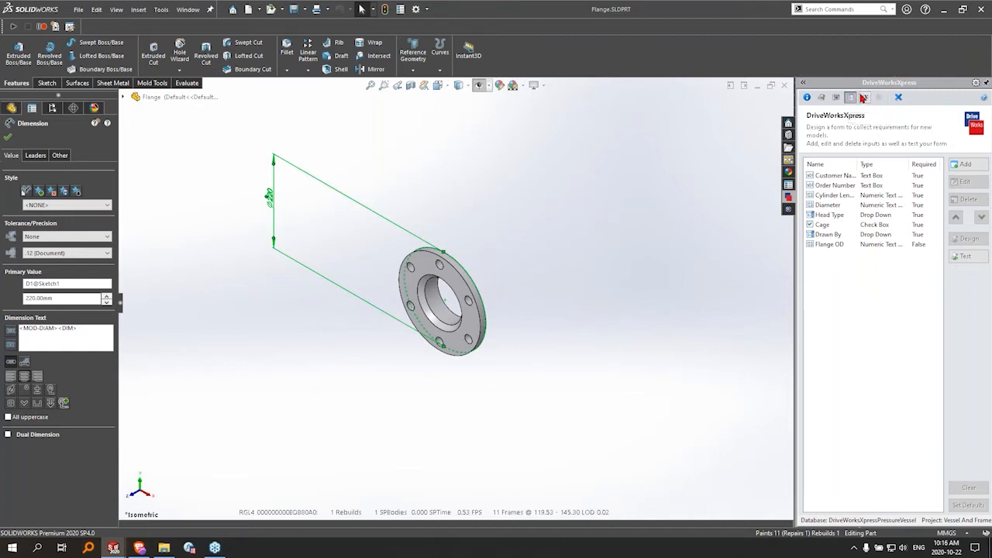
Compare the captured Diameter dimension of the flange with the Flange OD input on the form
click(835, 97)
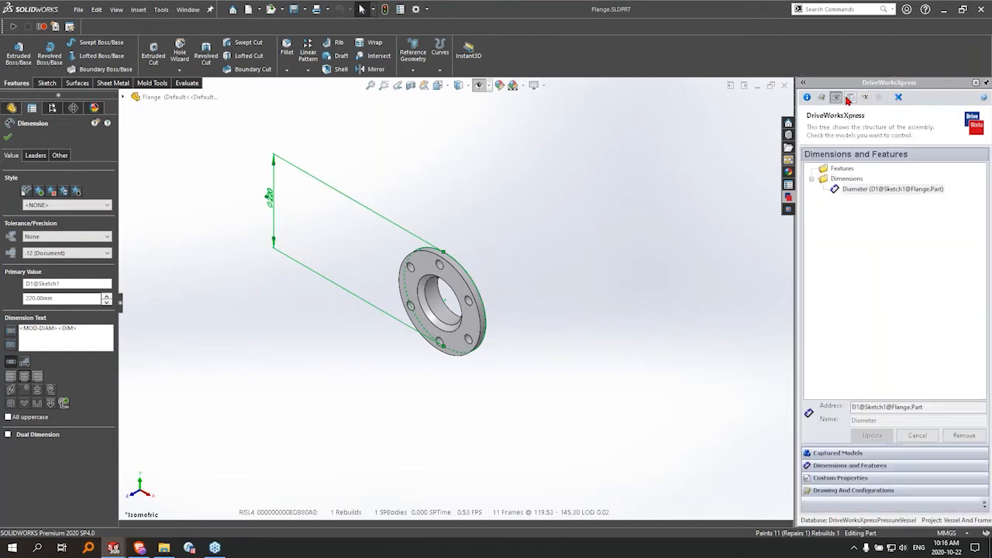
click(864, 189)
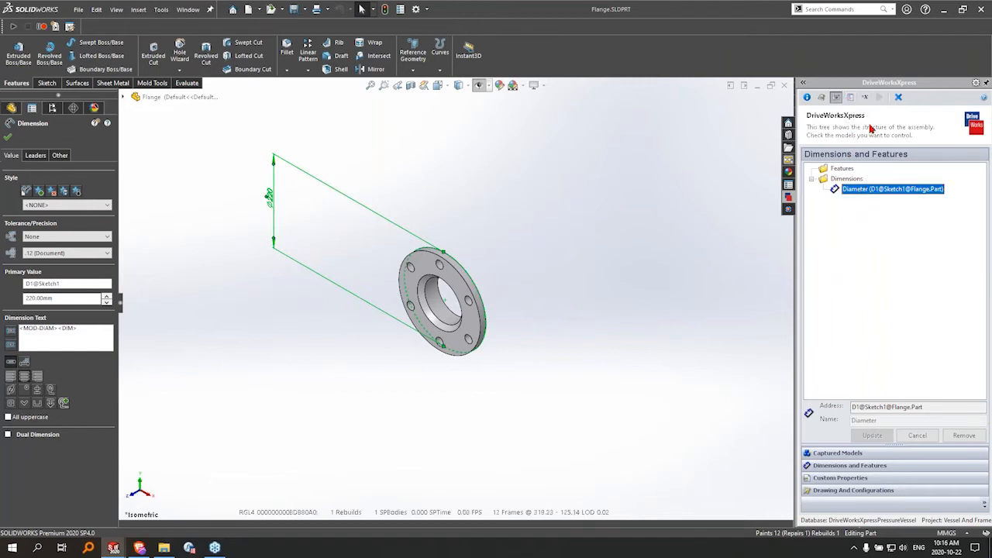
click(850, 96)
click(850, 245)
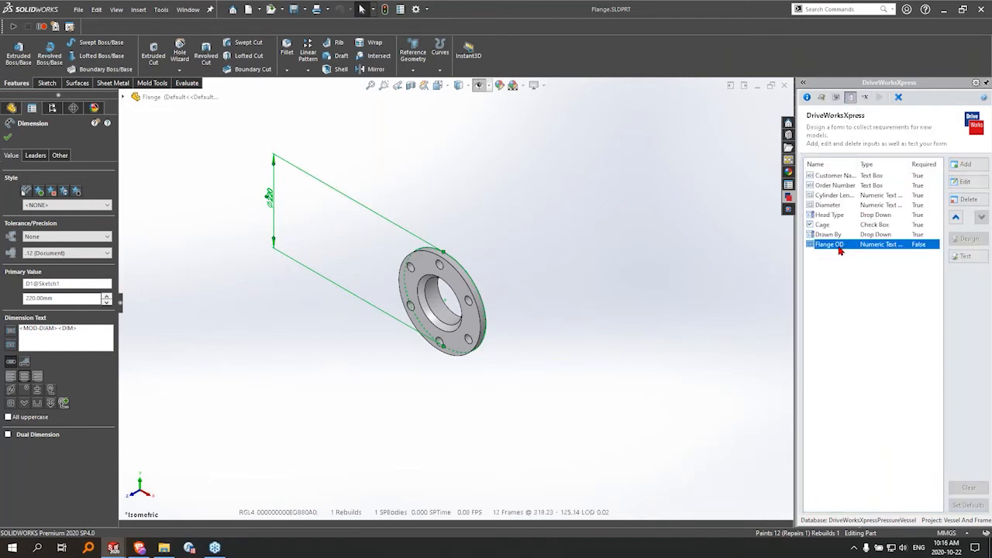
Build the missing file name rule for the Flange as OrderNumber & "-" & FlangeOD
click(865, 98)
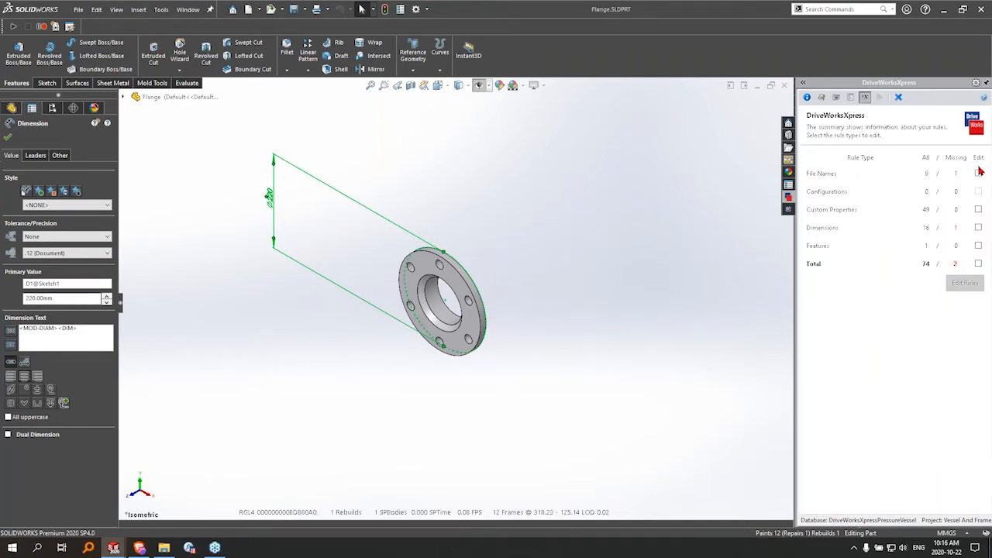
click(978, 176)
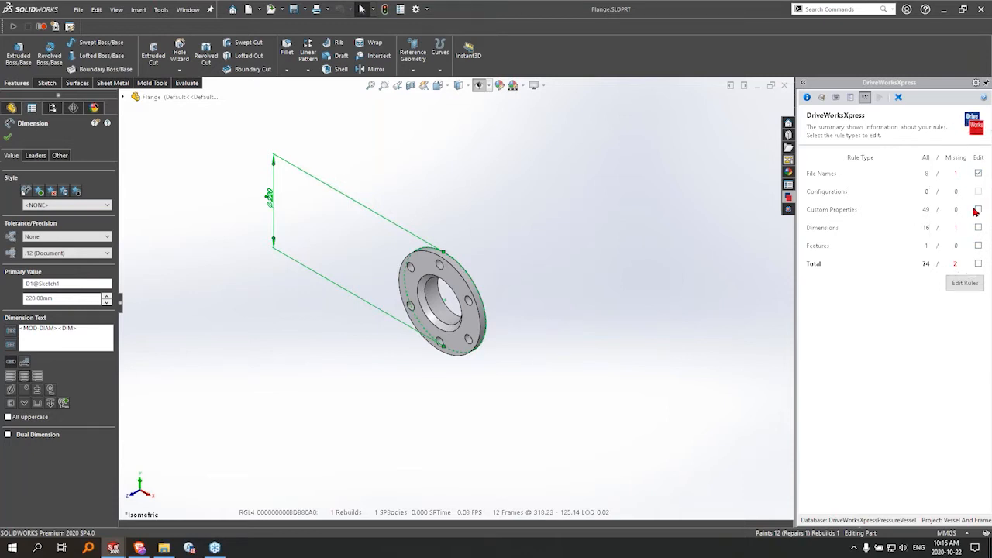
click(964, 283)
double_click(822, 192)
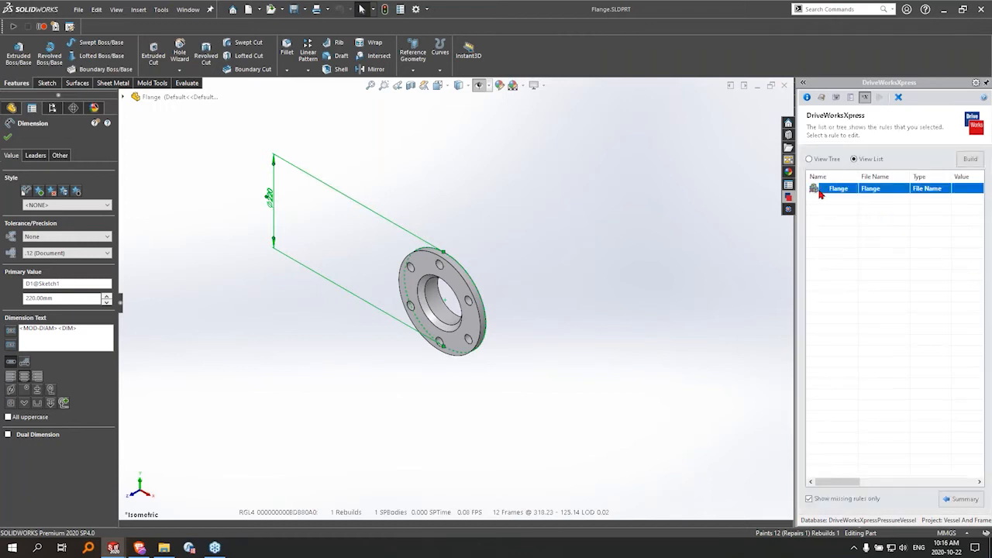
click(387, 230)
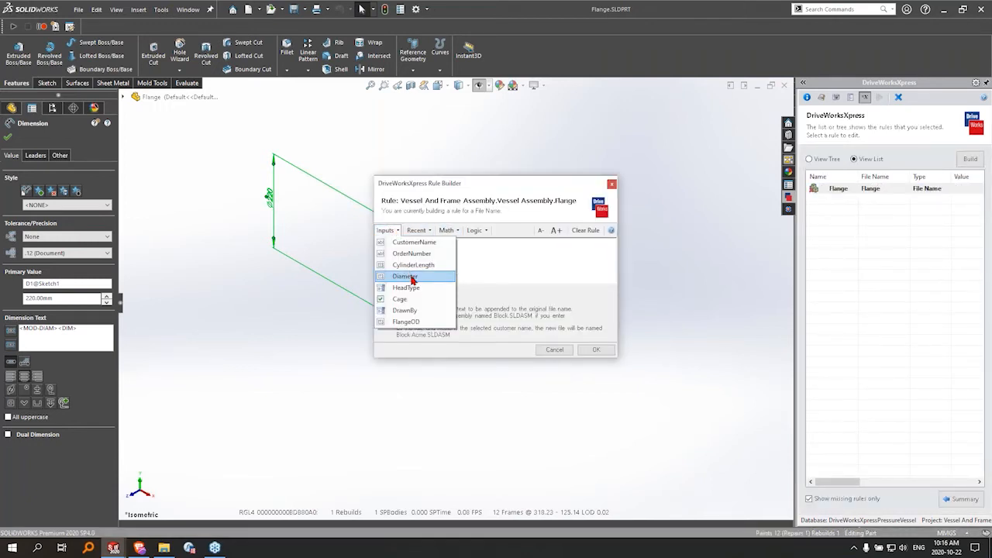
click(412, 253)
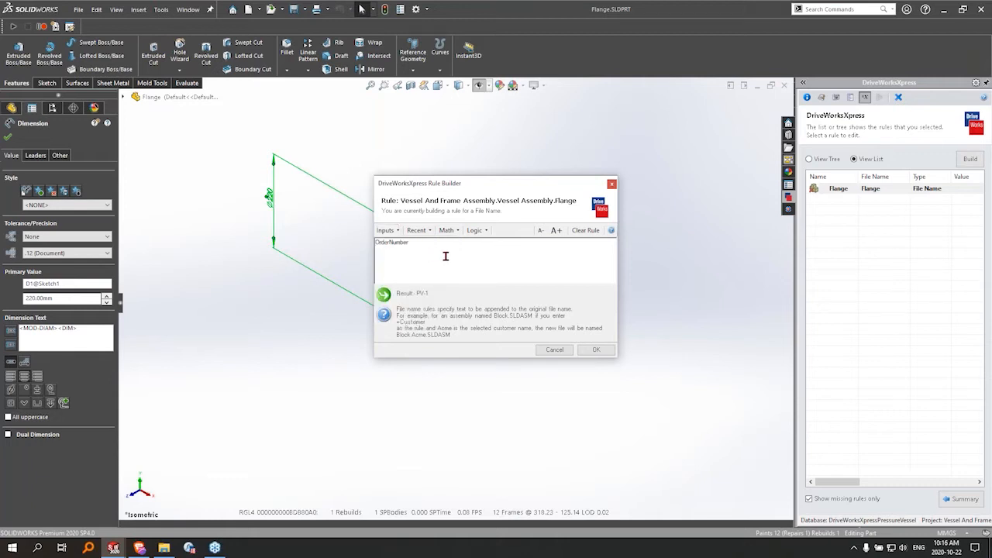
text(&)
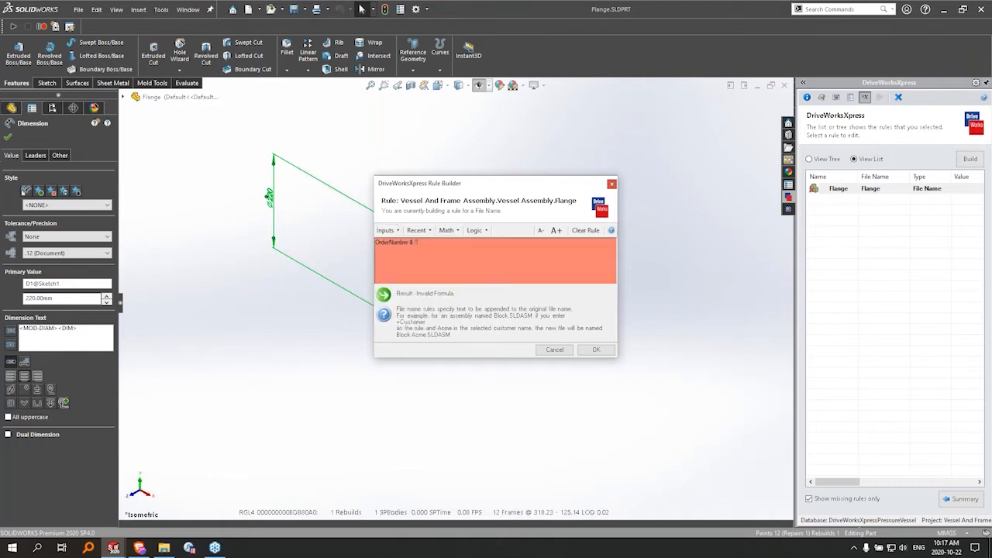
text( "-")
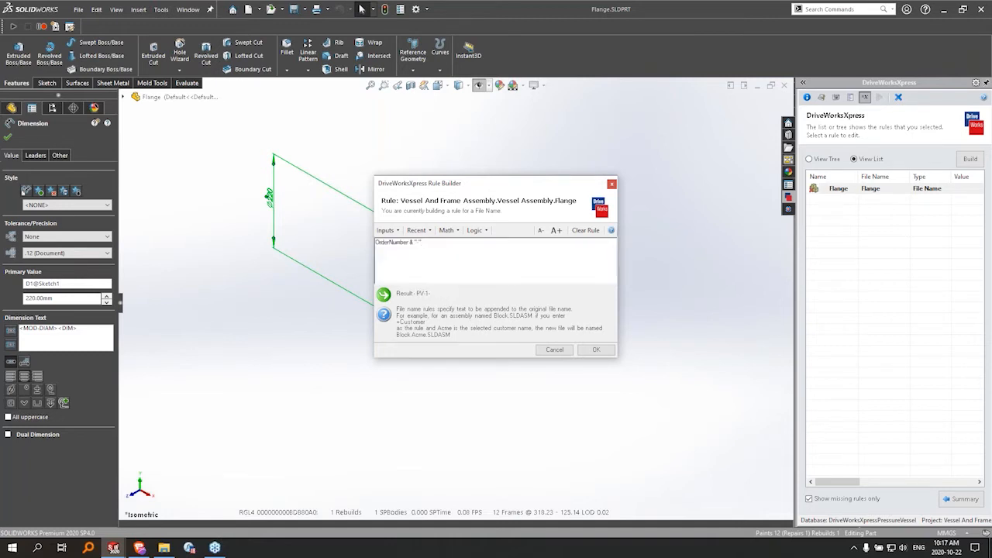
text( &)
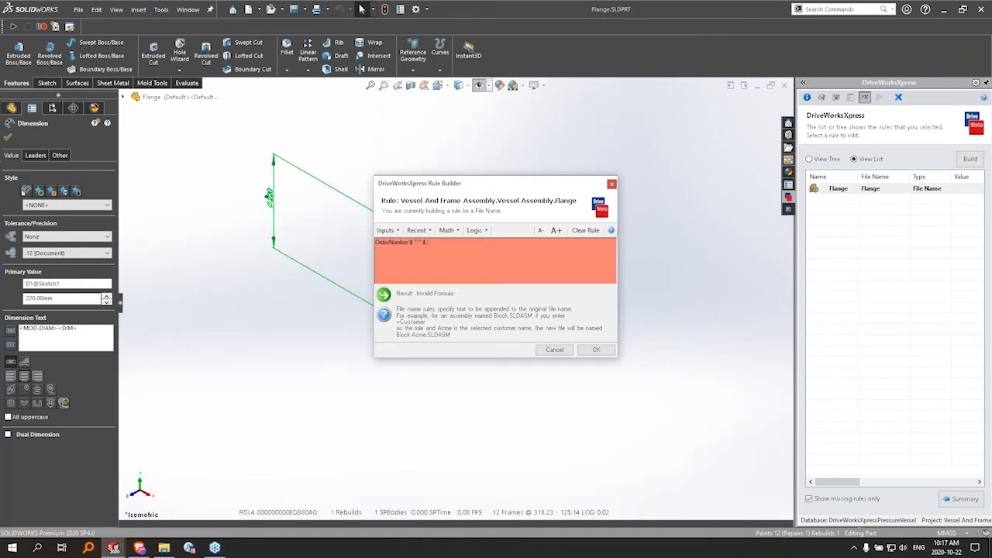
click(386, 230)
click(405, 320)
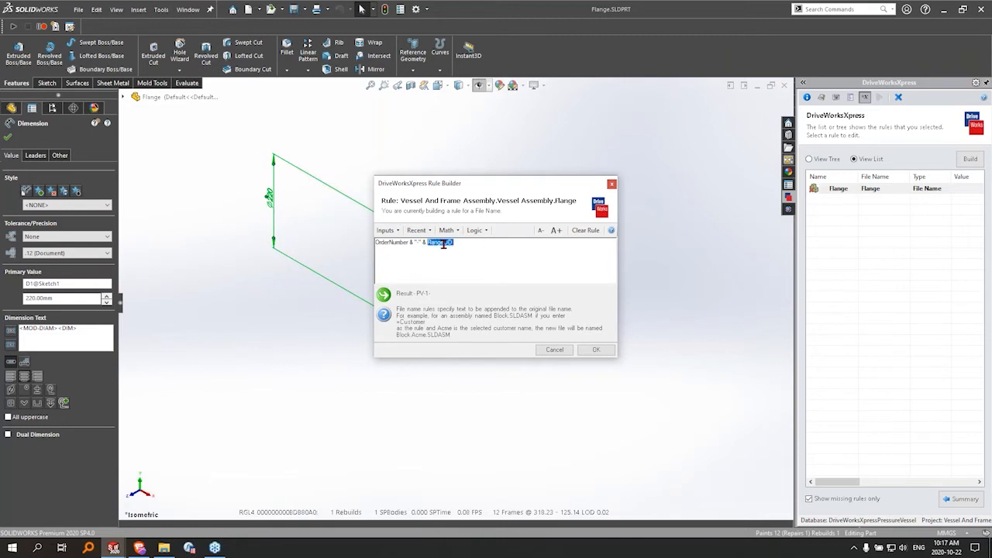
Check the OrderNumber and FlangeOD parts of the Flange's file name rule and accept the rule
drag(377, 242, 409, 243)
key(super+plus)
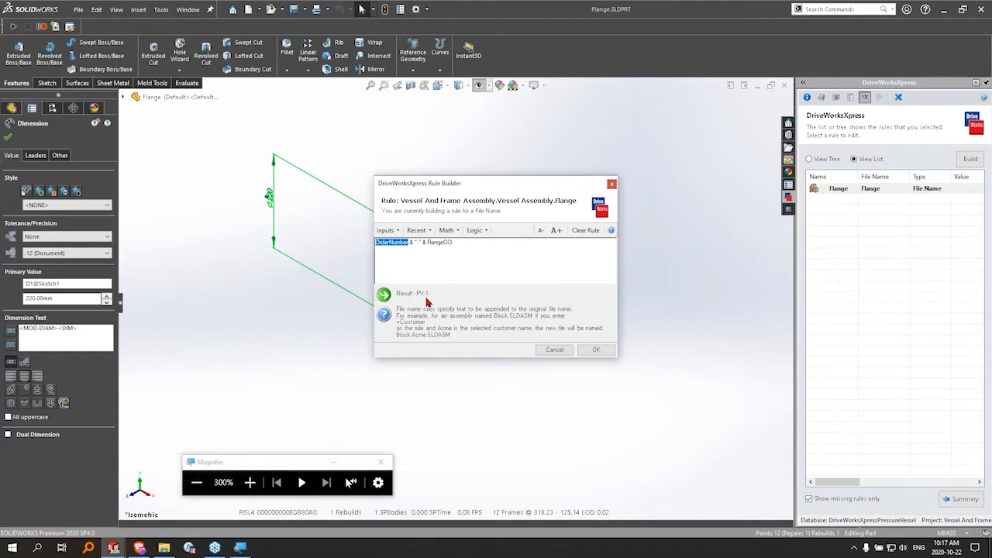
click(428, 242)
double_click(444, 244)
click(595, 349)
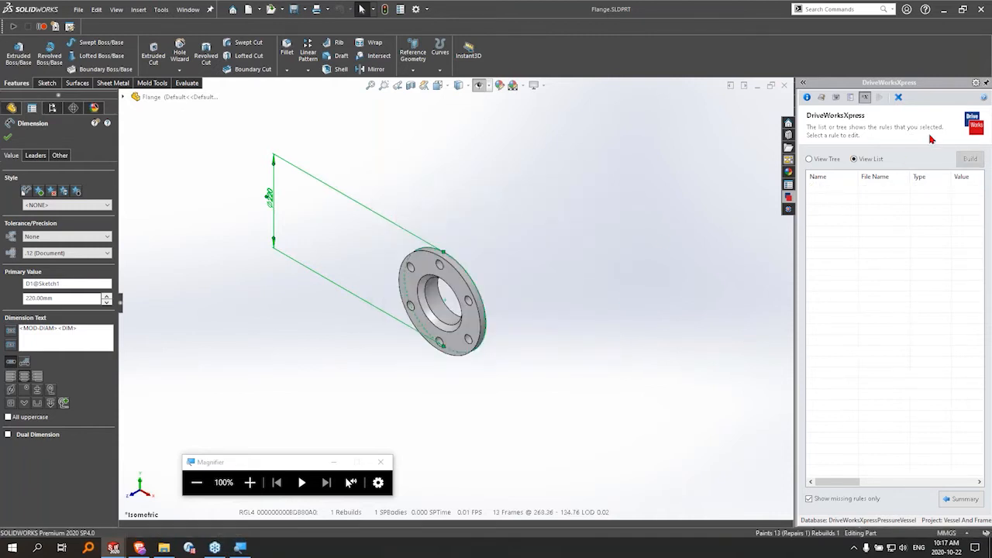
Build the missing dimension rule for the Flange's Diameter so that it equals the FlangeOD input
click(958, 500)
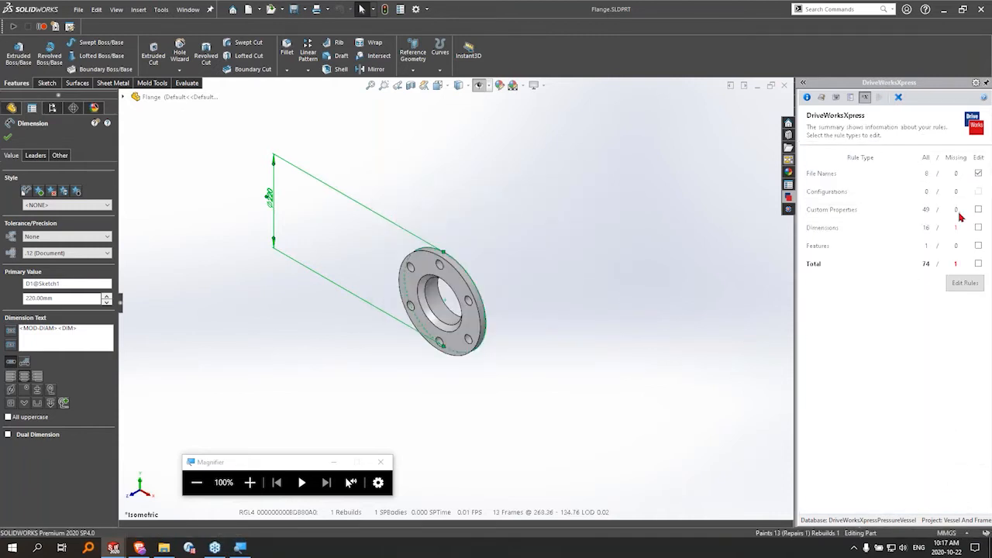
click(978, 228)
click(965, 283)
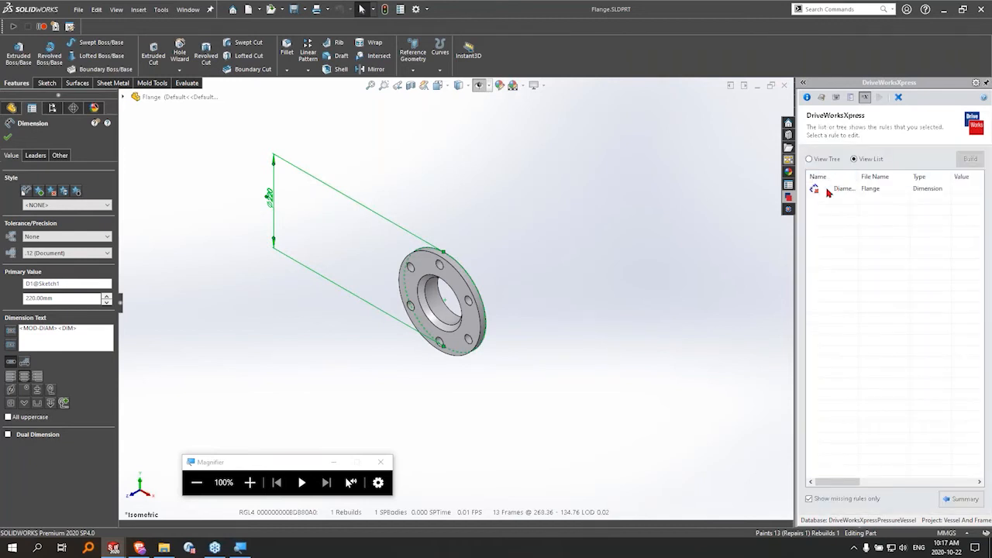
double_click(841, 188)
click(391, 232)
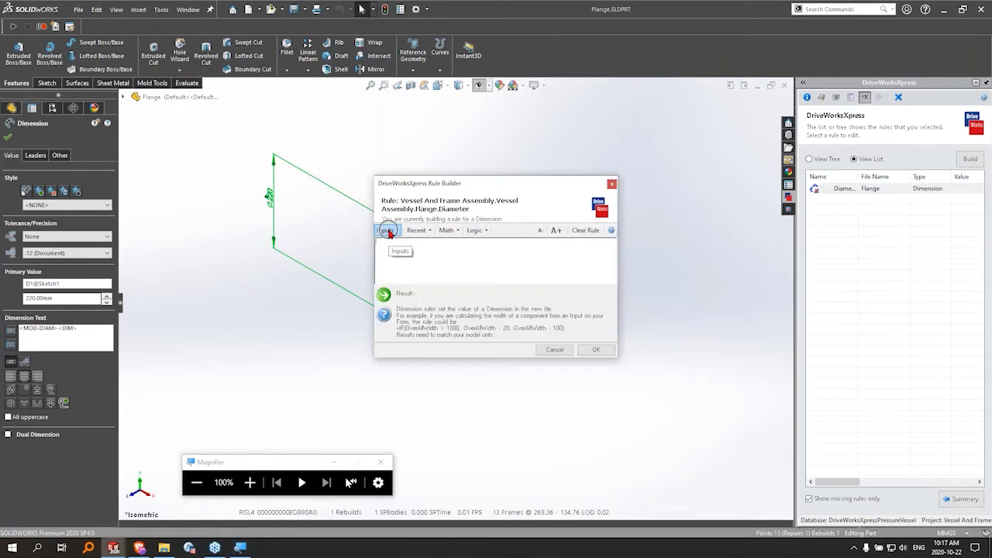
click(428, 310)
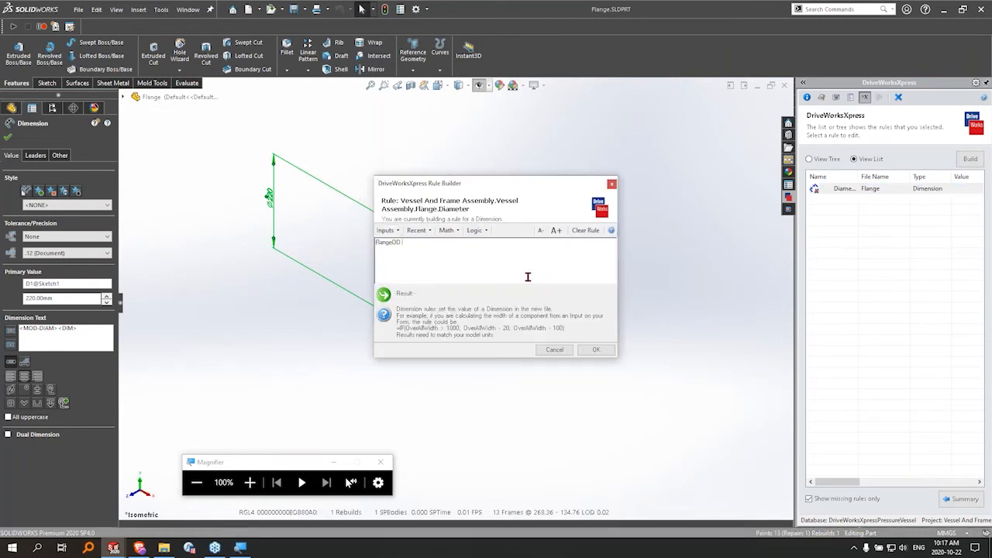
click(594, 349)
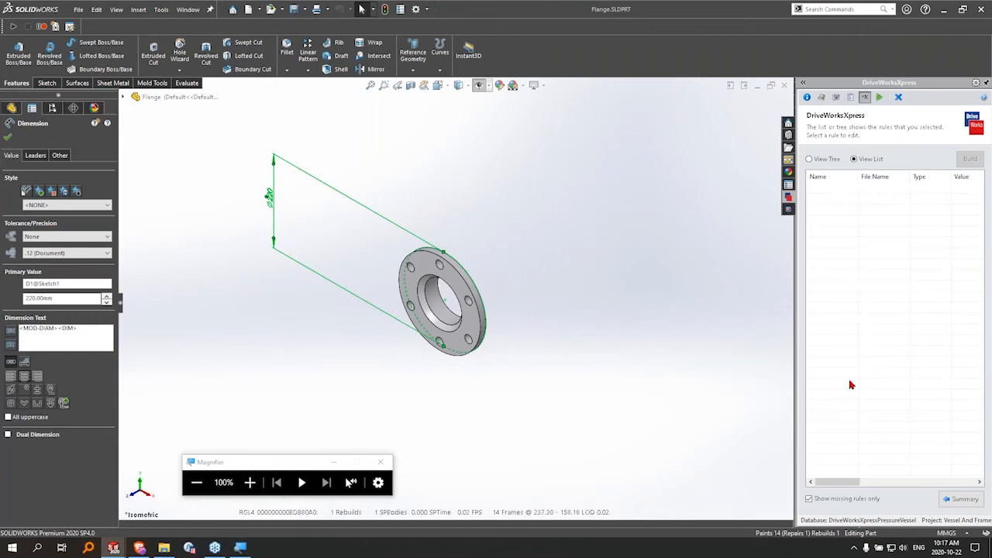
List all of the project's dimension rules in a view wide enough to show their formulas
click(950, 498)
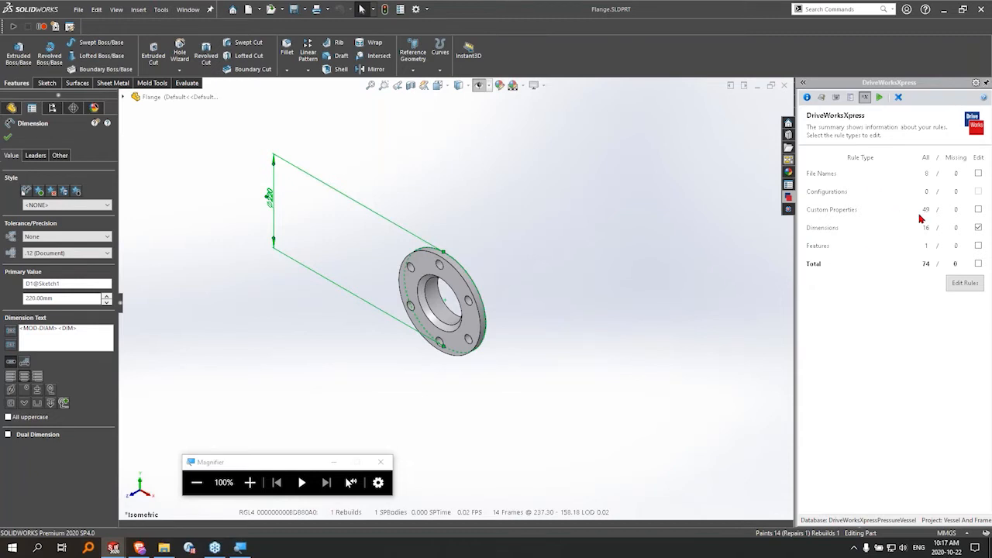
click(971, 283)
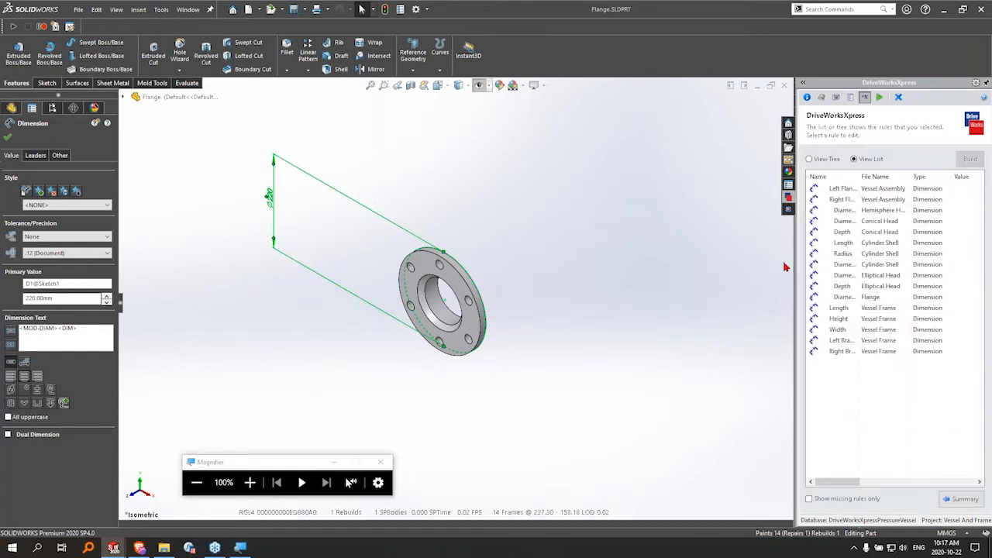
drag(797, 263, 447, 232)
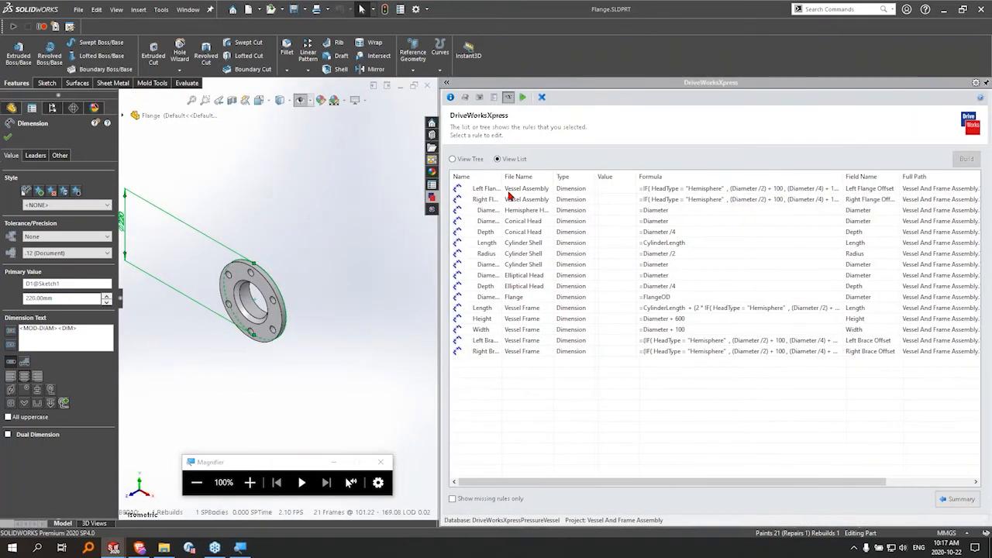
Examine the Vessel Assembly's Left Flange Offset formula and the available logic functions, leaving the rule unedited
double_click(496, 188)
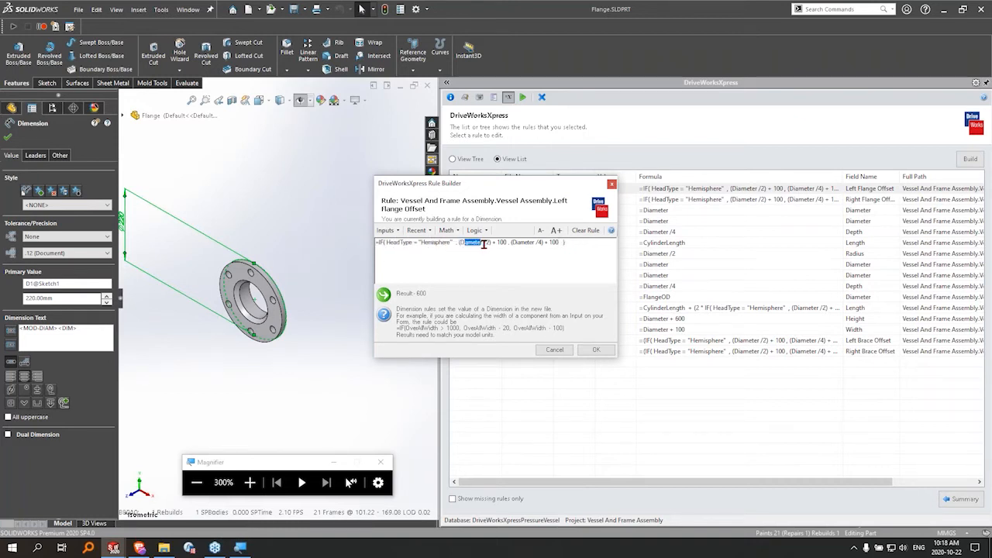
drag(512, 241, 534, 241)
click(519, 245)
drag(524, 242, 544, 242)
click(558, 243)
click(470, 231)
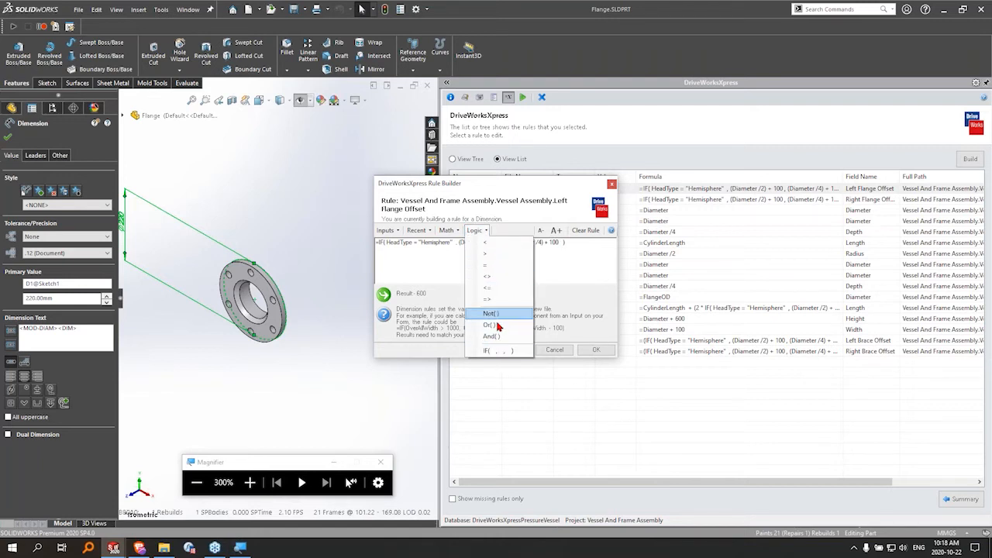
click(563, 350)
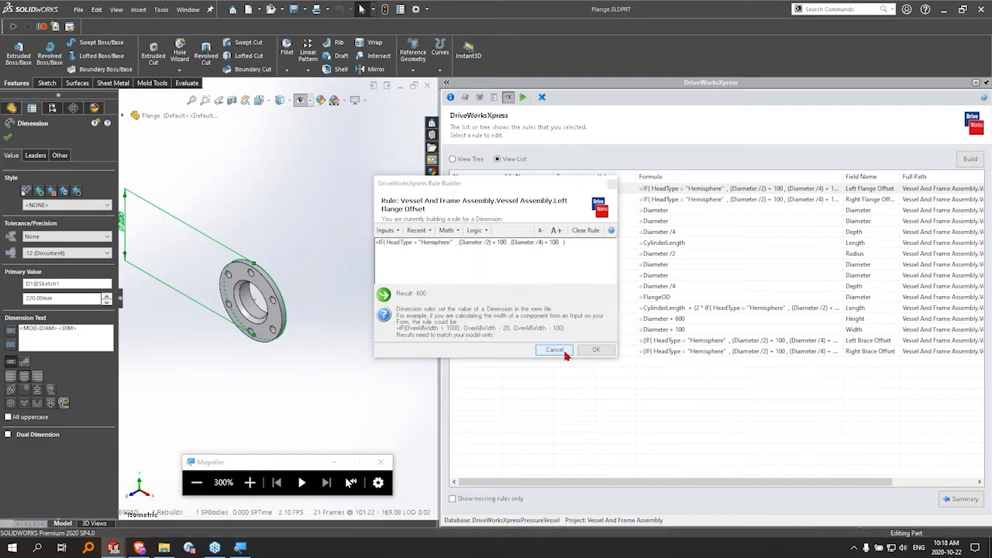
click(555, 351)
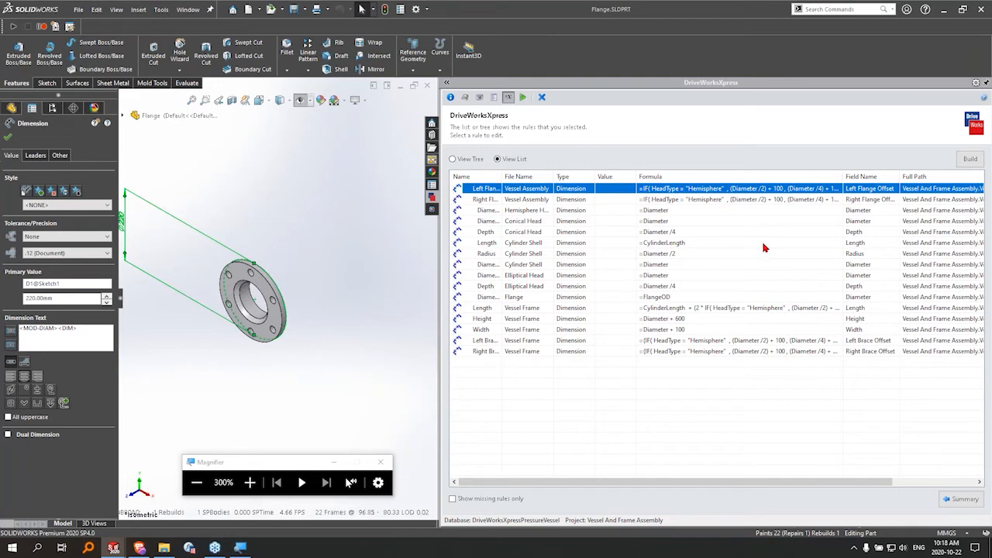
Examine how the Vessel Frame's Length rule combines CylinderLength with the head-type condition
double_click(704, 308)
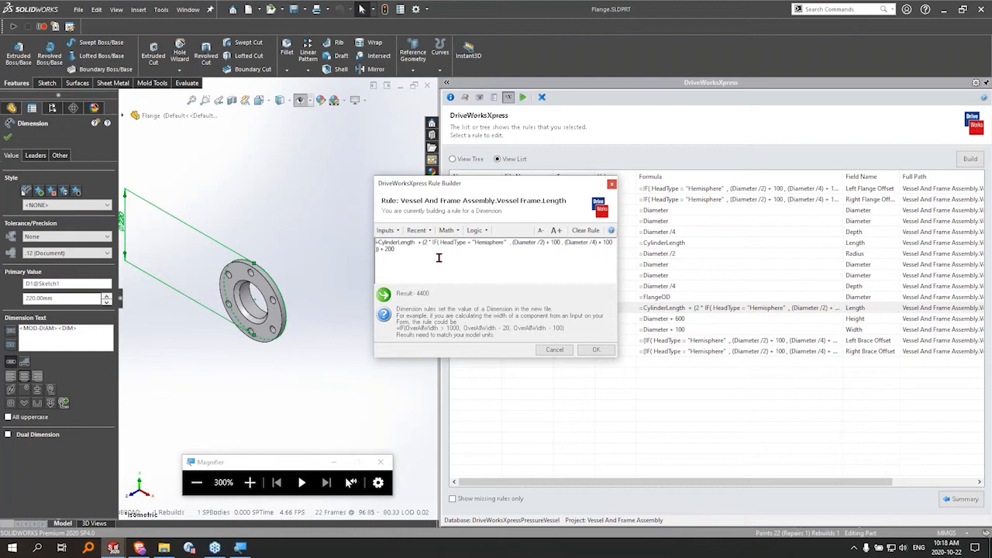
double_click(406, 243)
drag(421, 245, 495, 252)
click(496, 254)
click(506, 274)
click(593, 350)
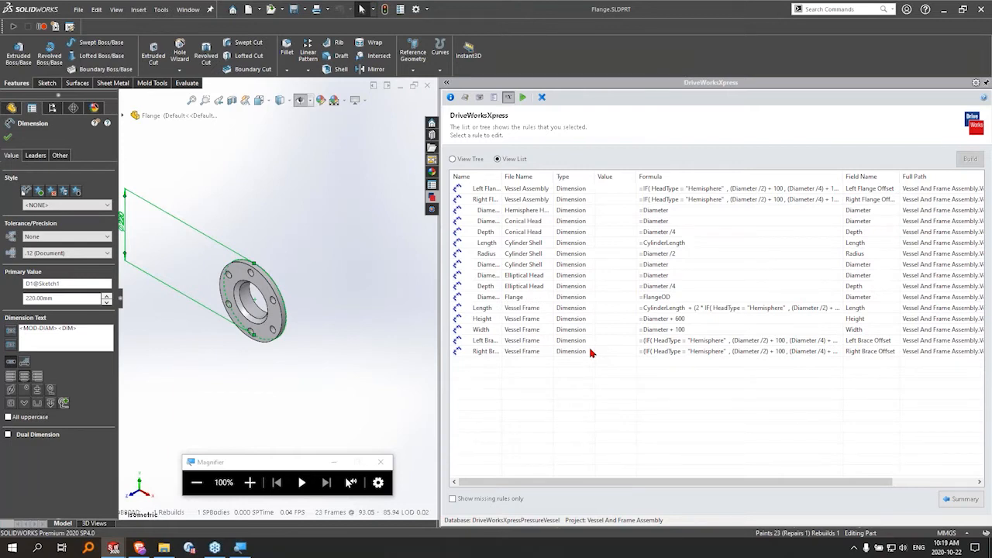
Run the project's form, setting Customer Name to LIVE-1 and entering a new order number
click(522, 96)
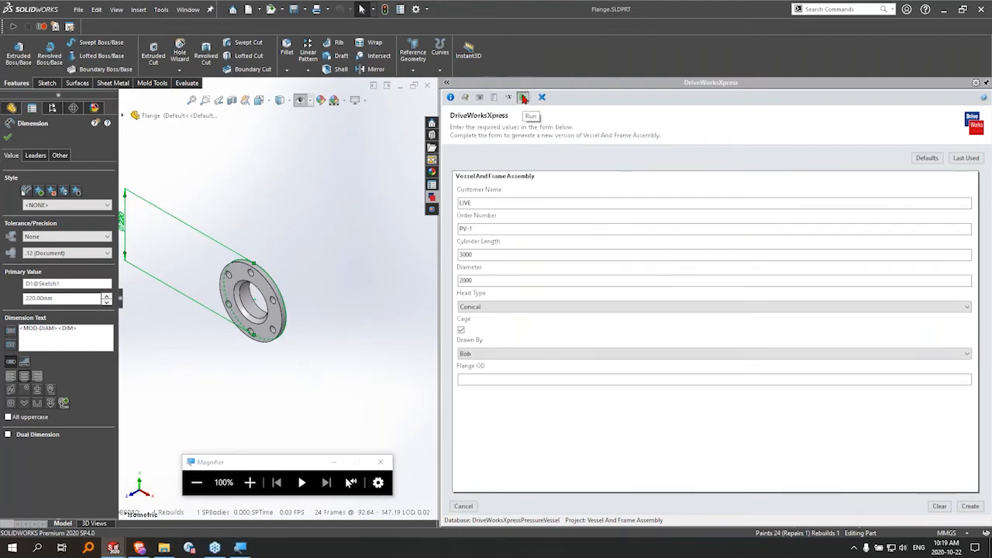
click(503, 203)
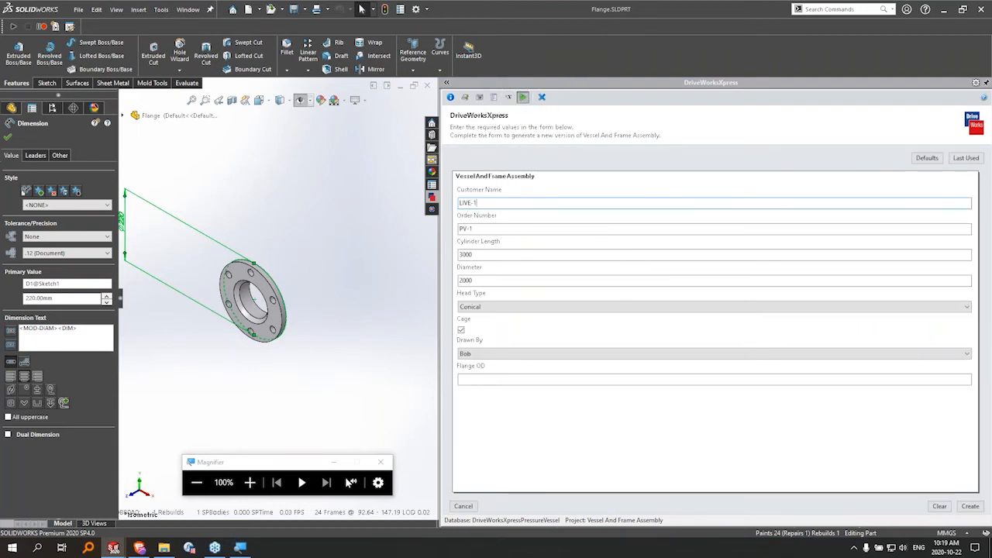
click(501, 229)
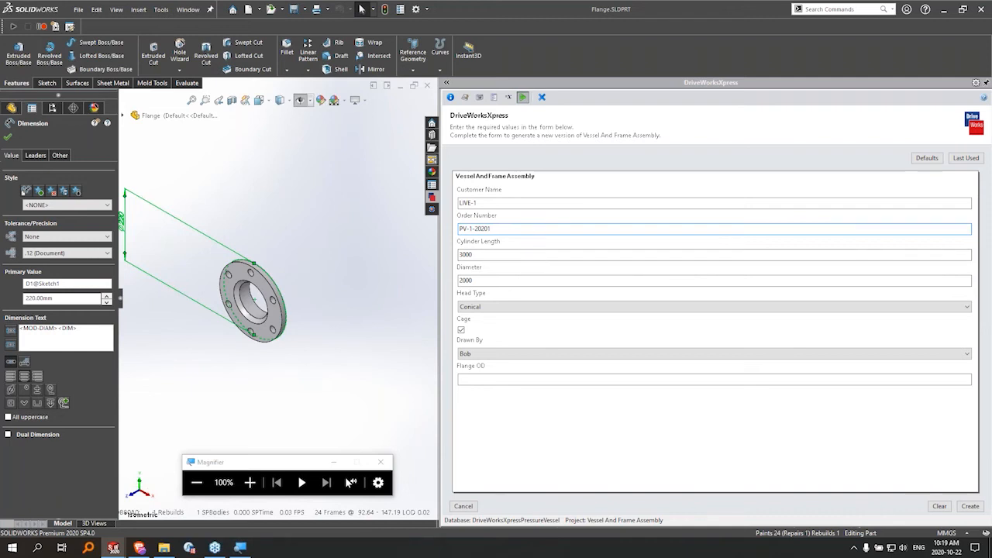
Keep Cylinder Length 3000, Diameter 2000 and Head Type Conical, choose the last listed Drawn By person, and set Flange OD to 320
click(505, 256)
click(507, 255)
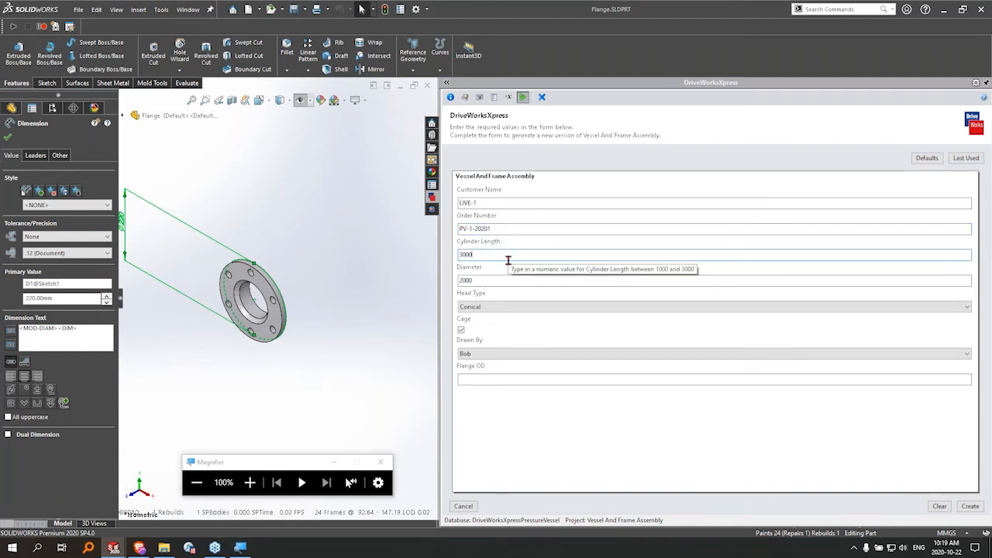
click(504, 282)
click(504, 309)
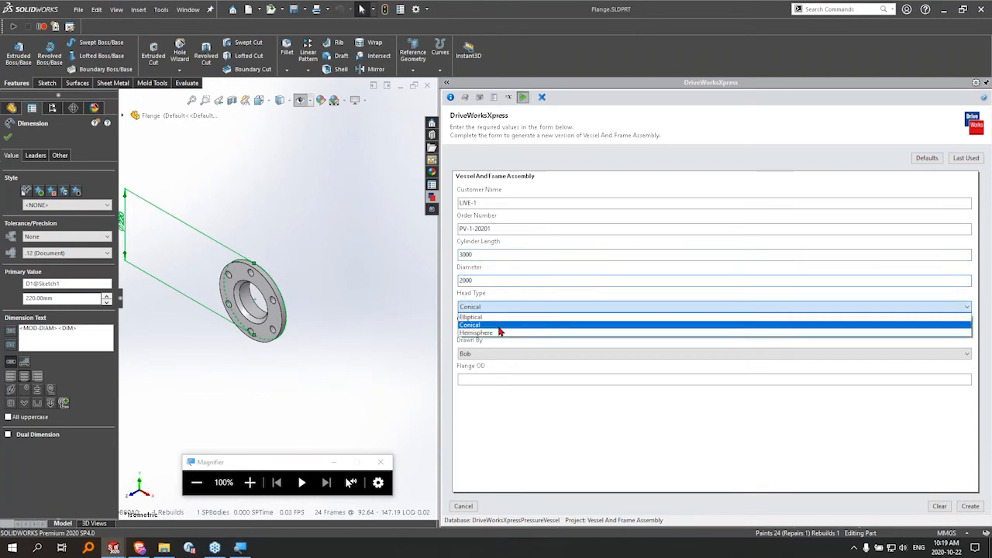
click(482, 326)
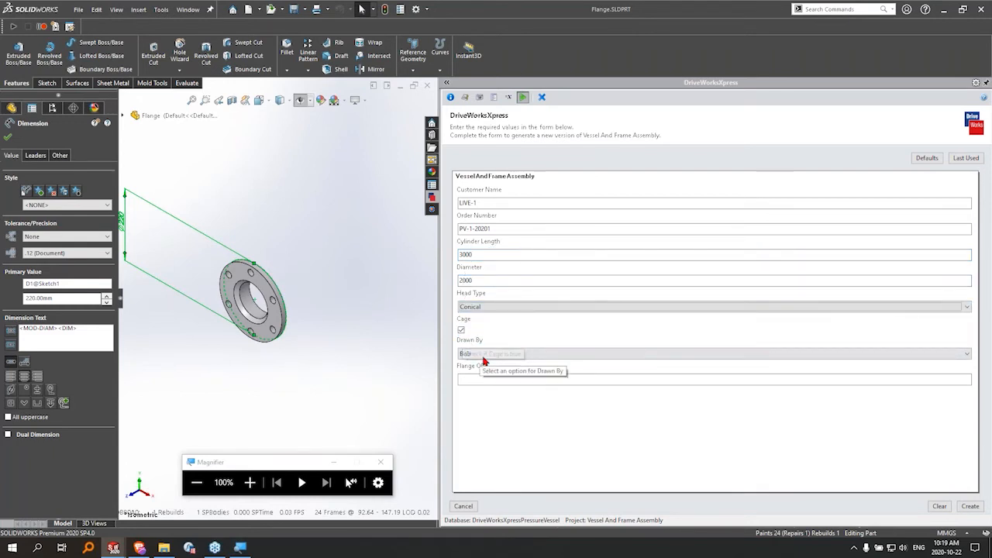
click(489, 358)
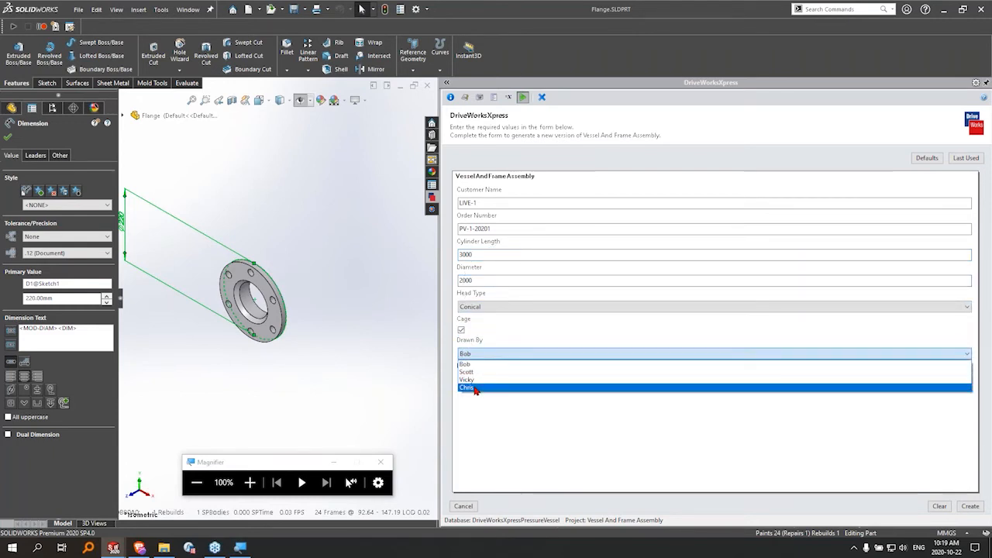
click(483, 391)
text(320)
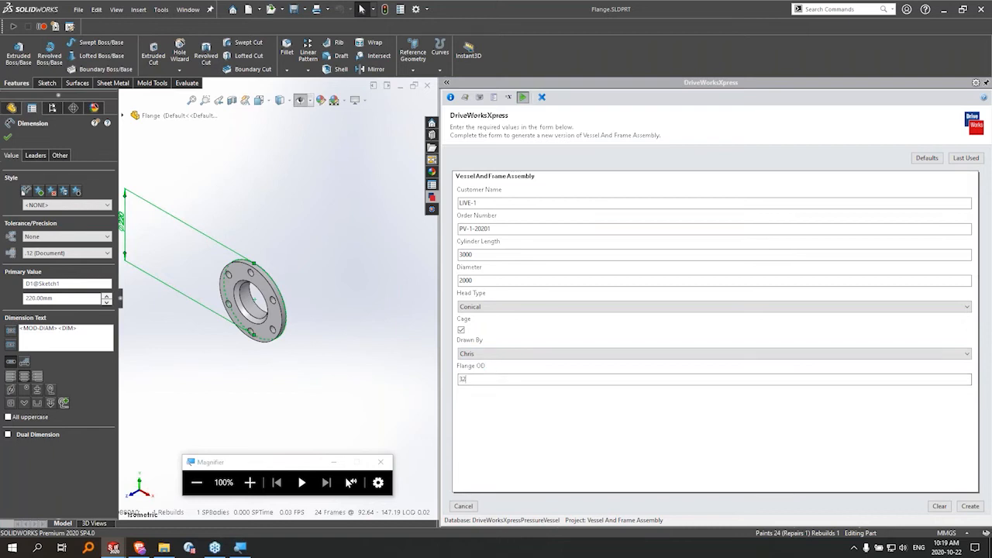
Generate the new vessel and frame models from the completed form and review the report of creation steps
click(970, 506)
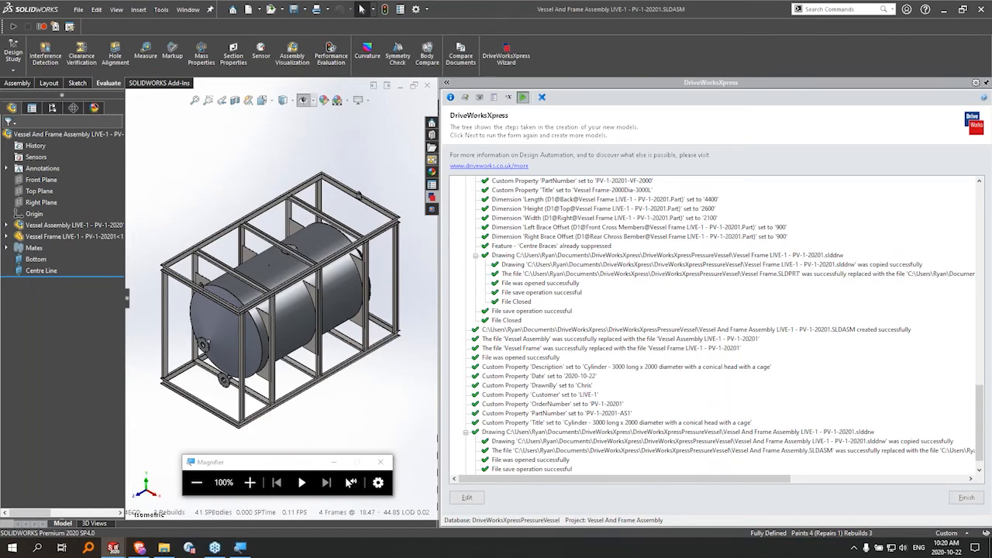
scroll(615, 287, up, 10)
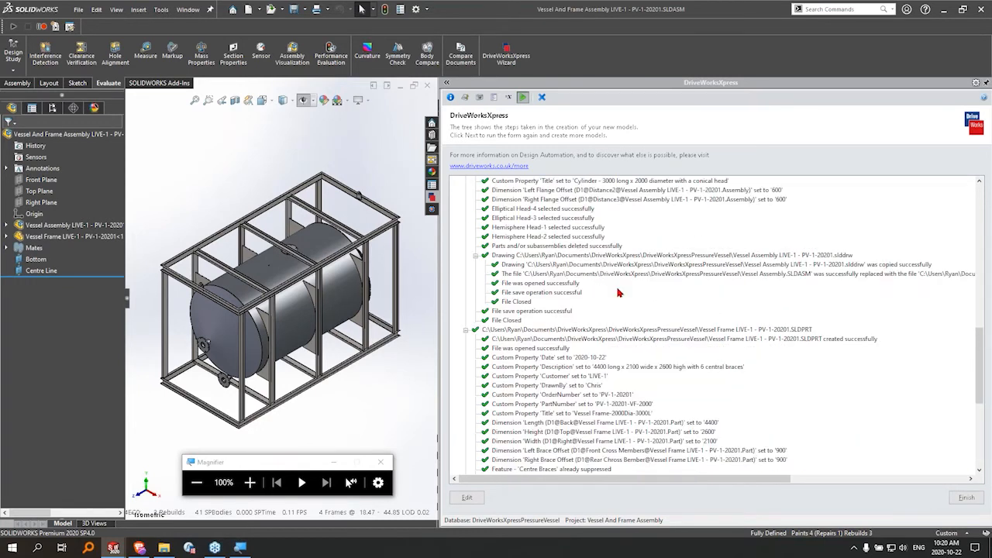
Examine the creation report for the new assembly, covering the conical head's file, custom properties and dimensions, the cylinder shell, the frame and the drawings
scroll(615, 287, up, 10)
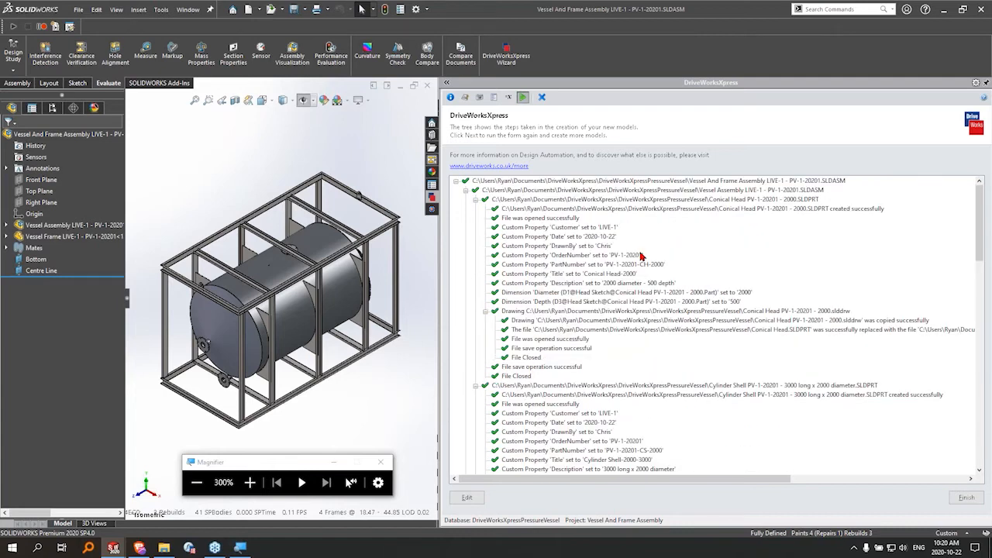
click(578, 209)
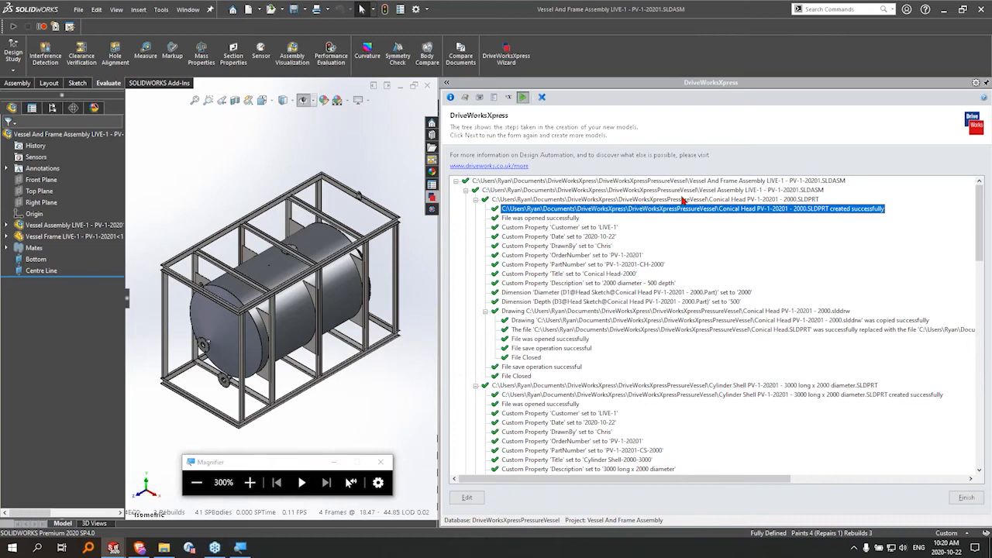
click(504, 183)
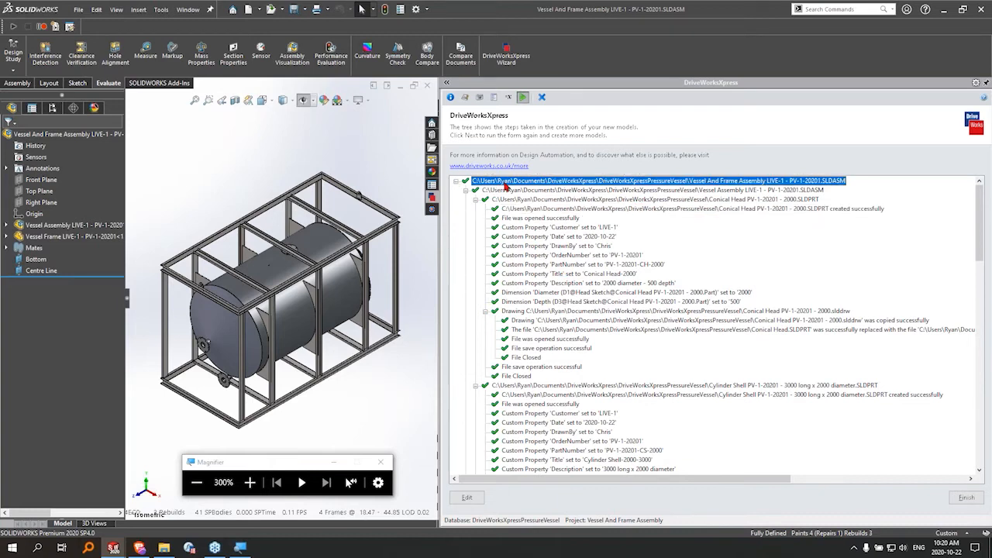
click(810, 193)
click(811, 201)
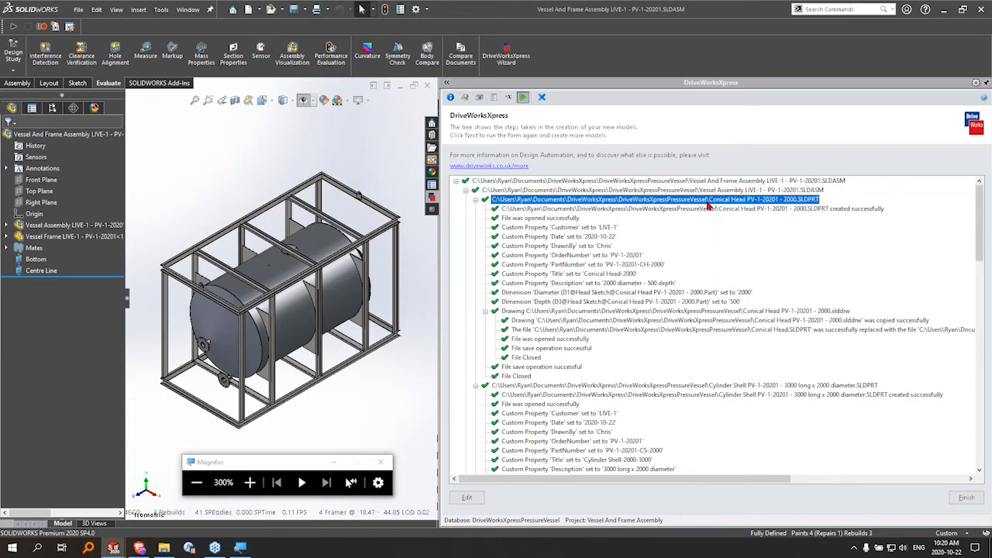
click(779, 210)
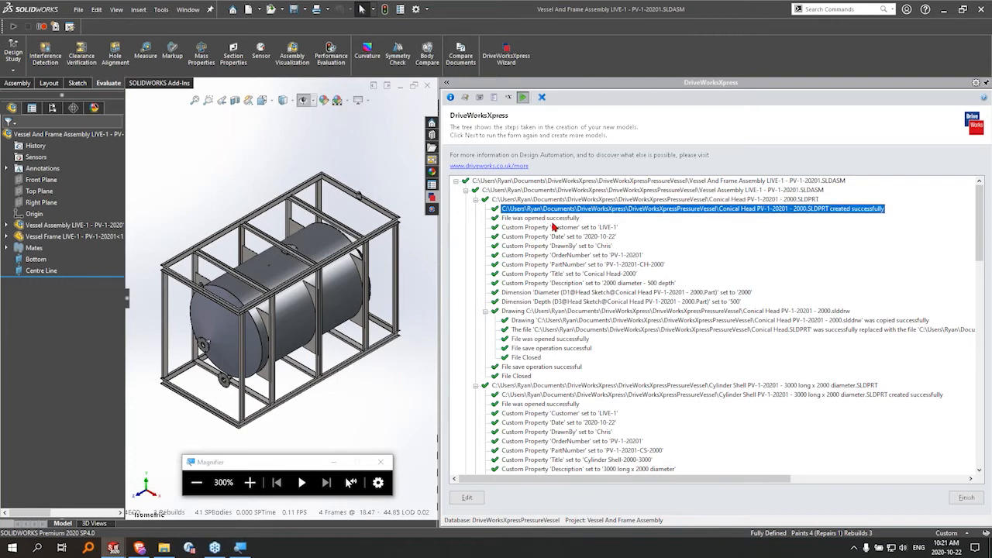
click(555, 236)
click(560, 284)
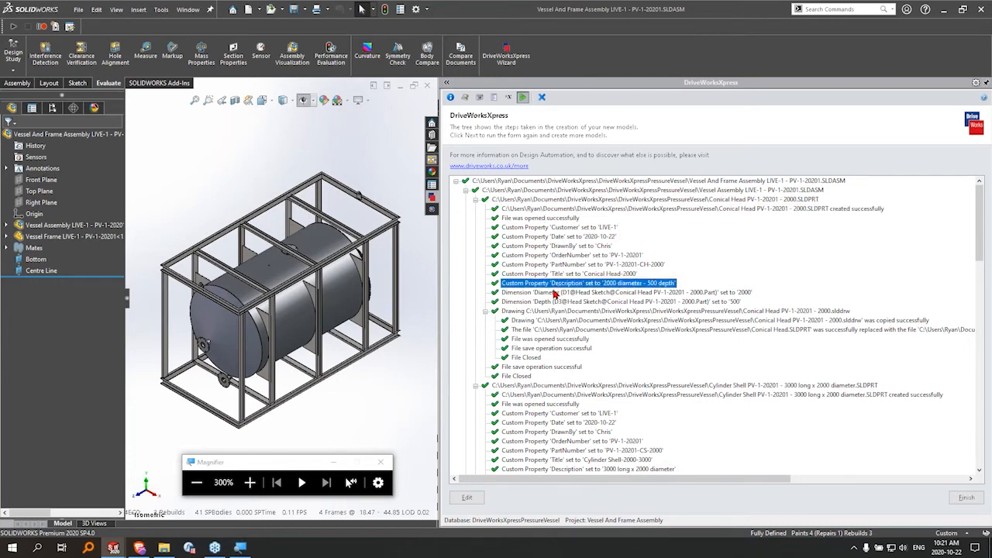
scroll(554, 292, down, 3)
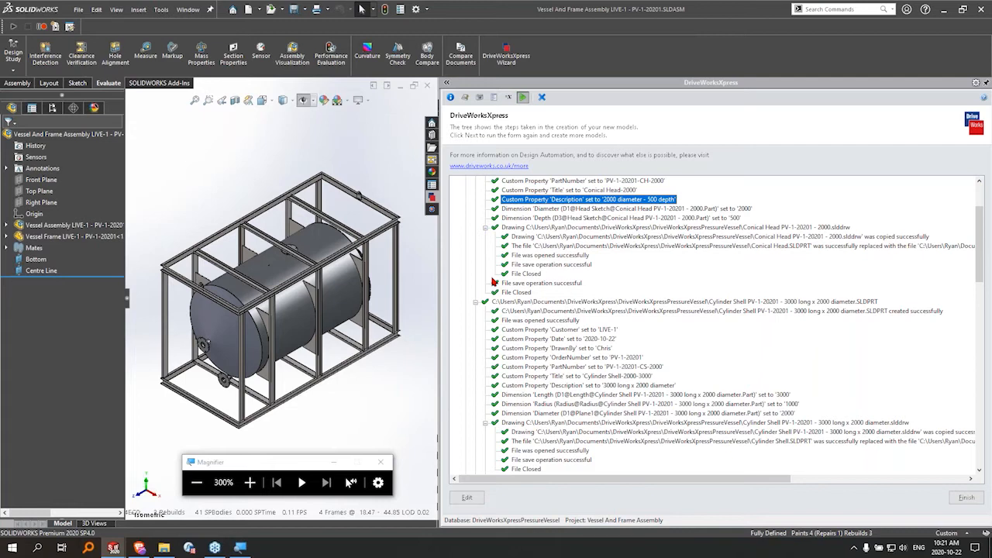
scroll(643, 232, down, 15)
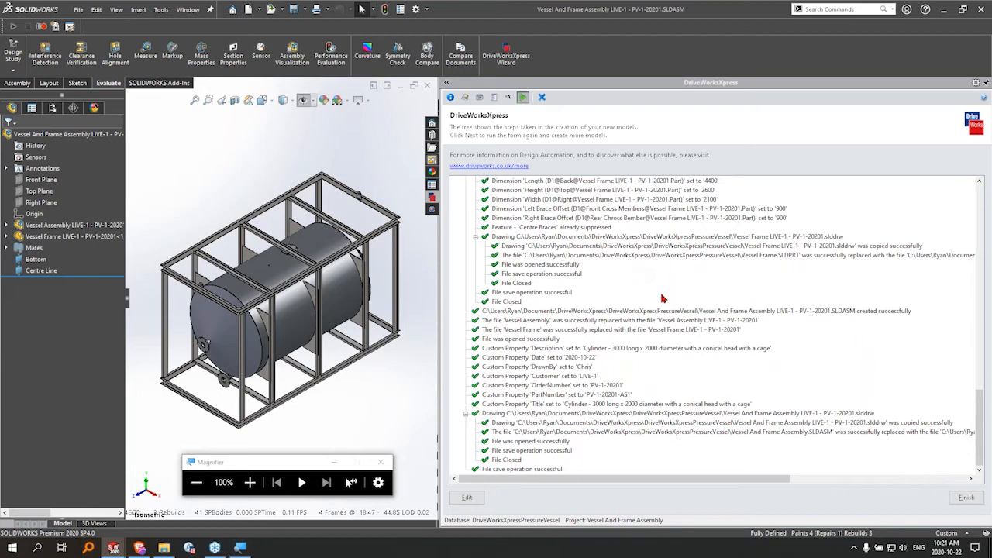
Rerun the form with Customer Name LIVE-2, a new order number, Cylinder Length 2785 and Diameter 1875
click(967, 497)
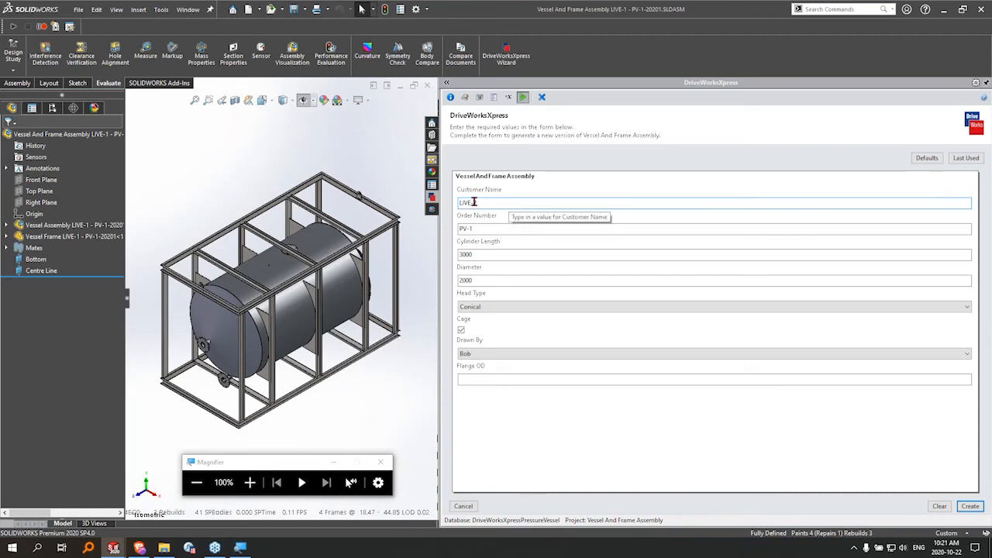
text(-2)
click(488, 227)
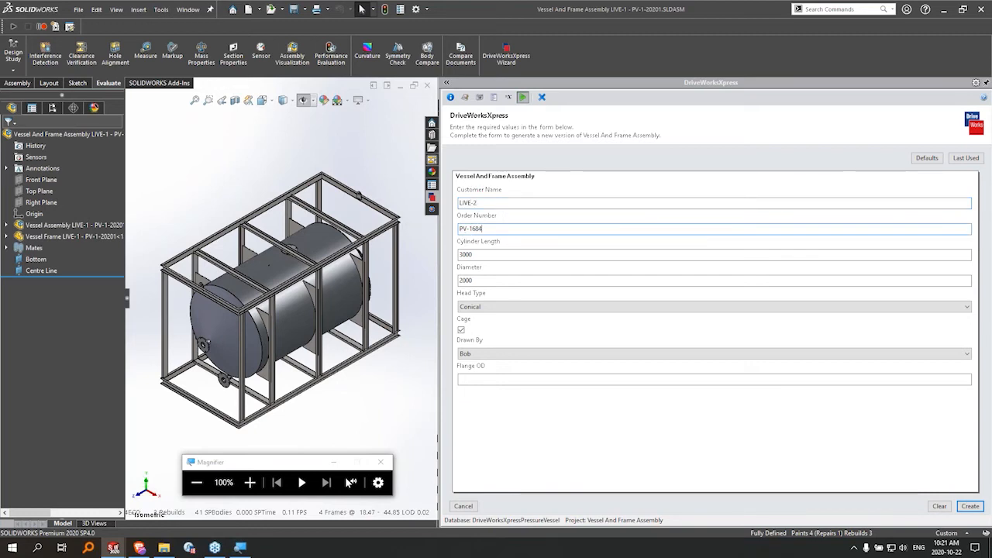
click(505, 255)
text(2785)
click(517, 282)
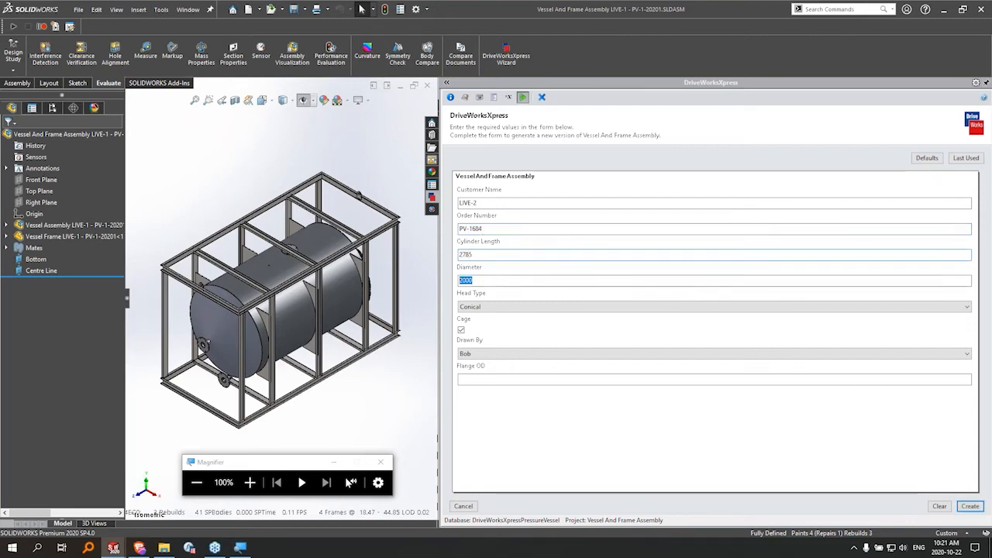
text(1875)
Set Head Type to Hemisphere, choose the second listed Drawn By person, and set Flange OD to 225
click(508, 307)
click(500, 328)
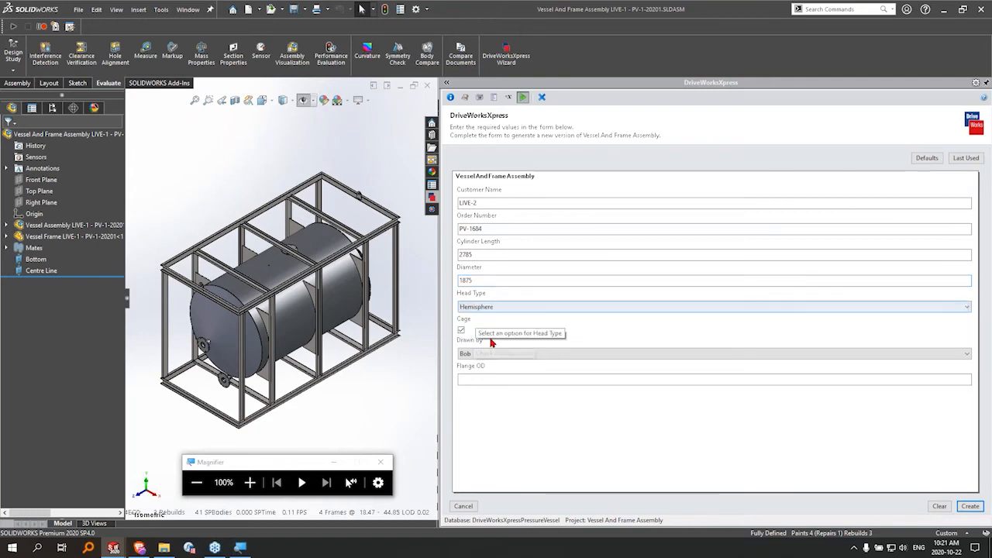
click(496, 353)
click(490, 373)
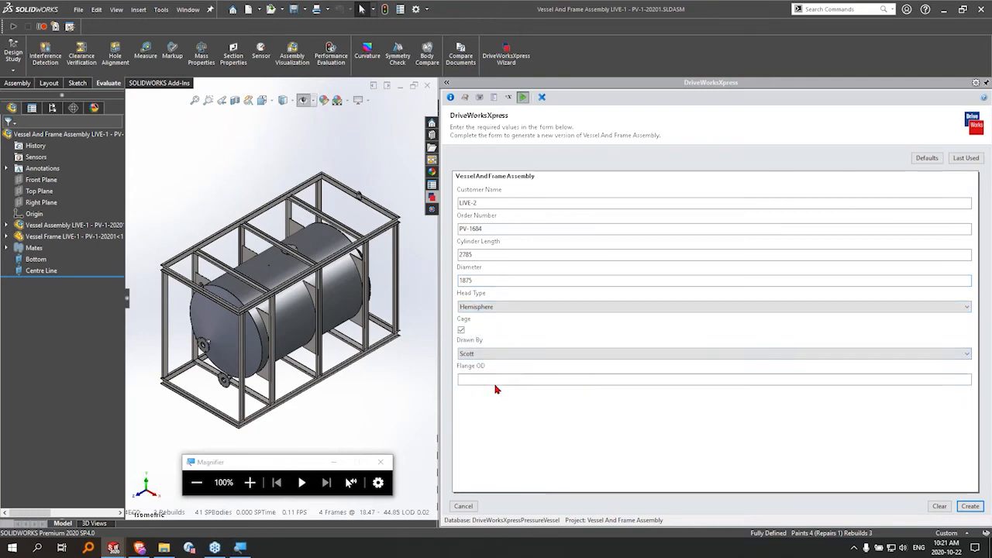
click(495, 381)
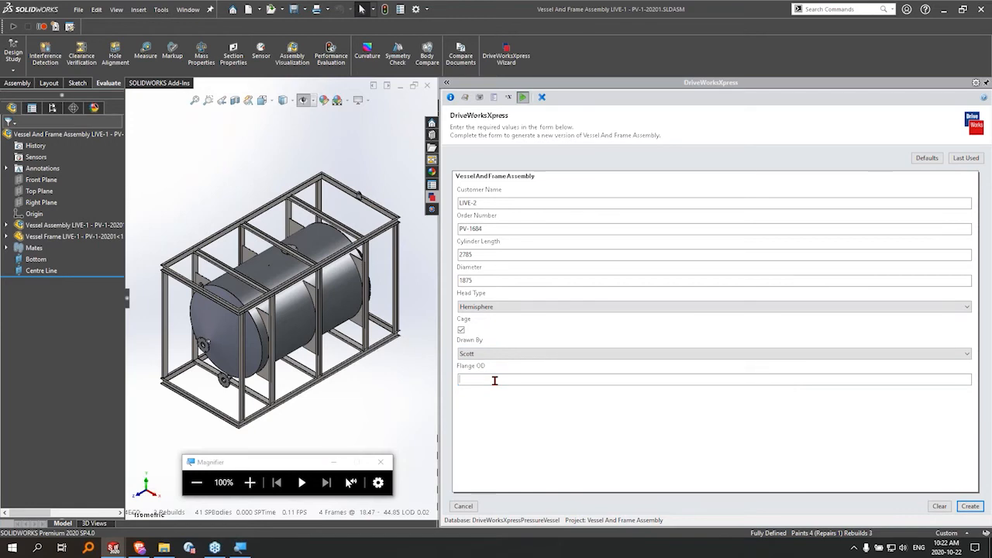
text(225)
Generate the hemisphere-head version of the vessel and frame models and review its report of creation steps
click(969, 505)
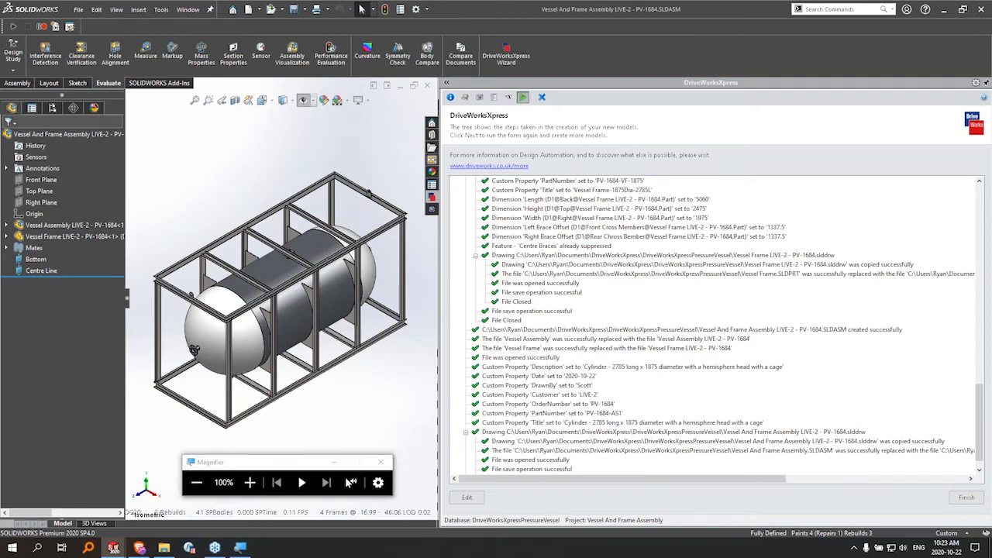
scroll(643, 295, up, 10)
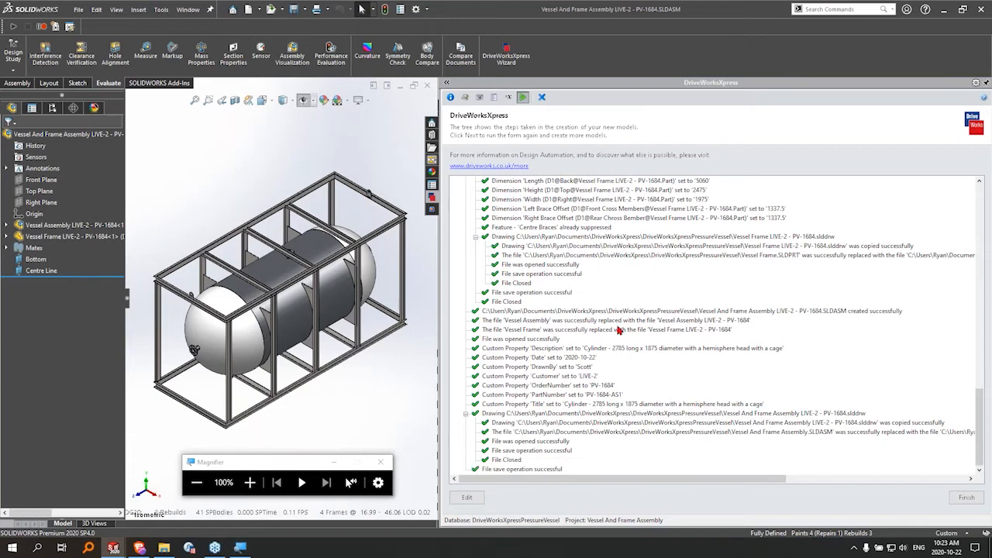
scroll(629, 326, up, 7)
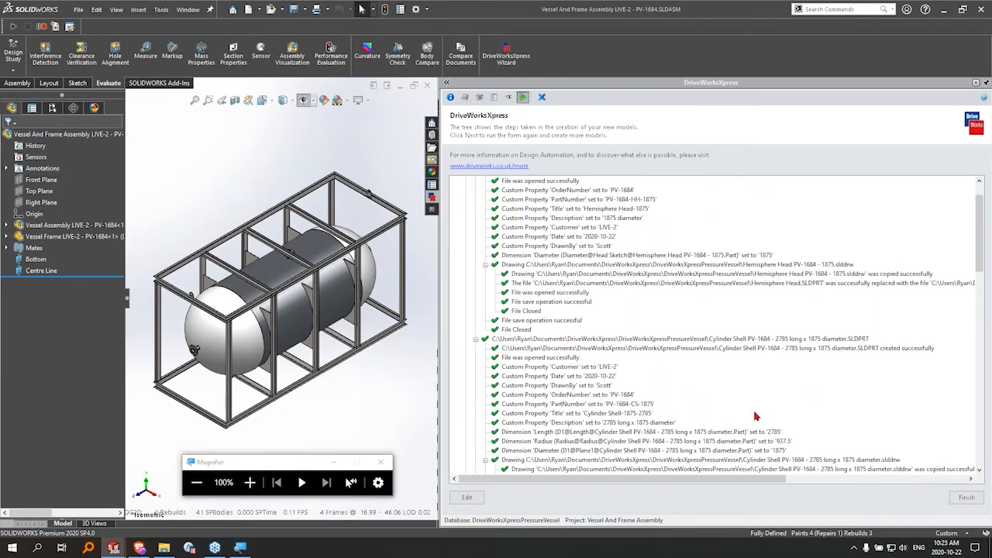
Finish and close the generated models, then run the form again with Customer Name LIVE98544 and a new order number
click(967, 497)
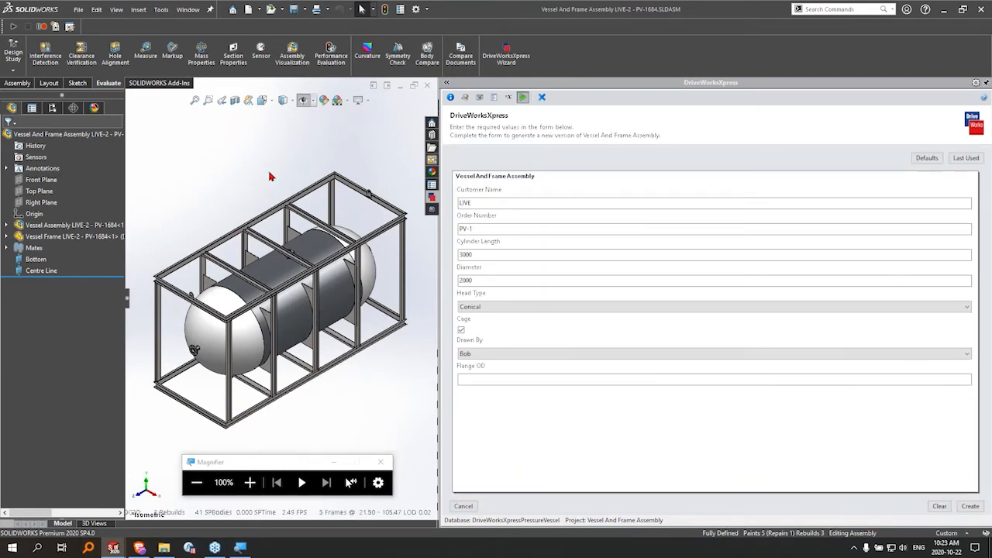
click(550, 338)
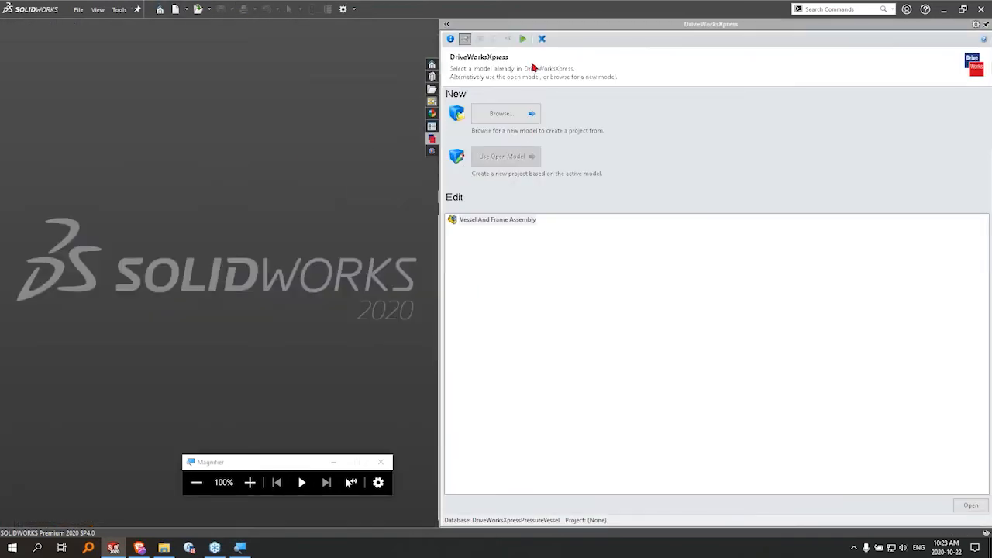
click(523, 38)
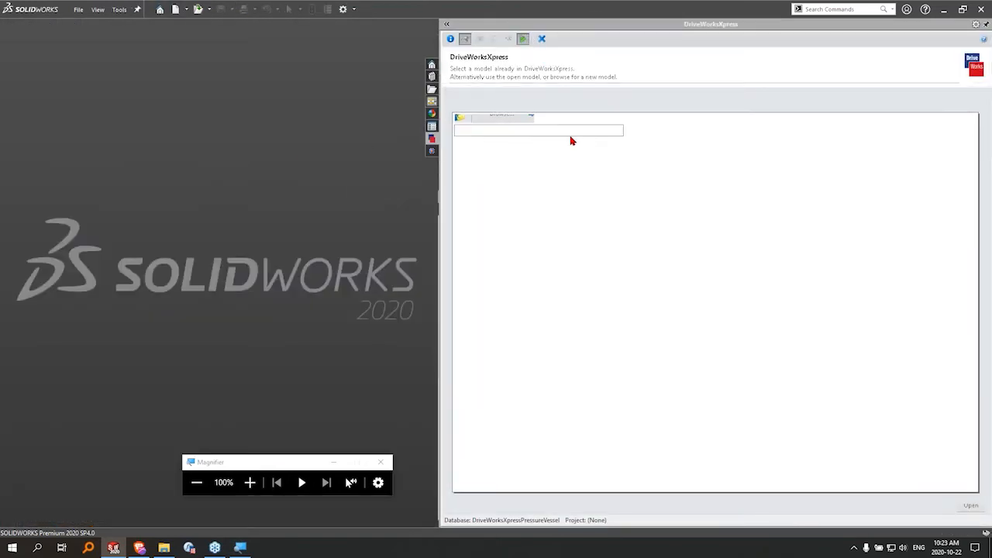
click(520, 144)
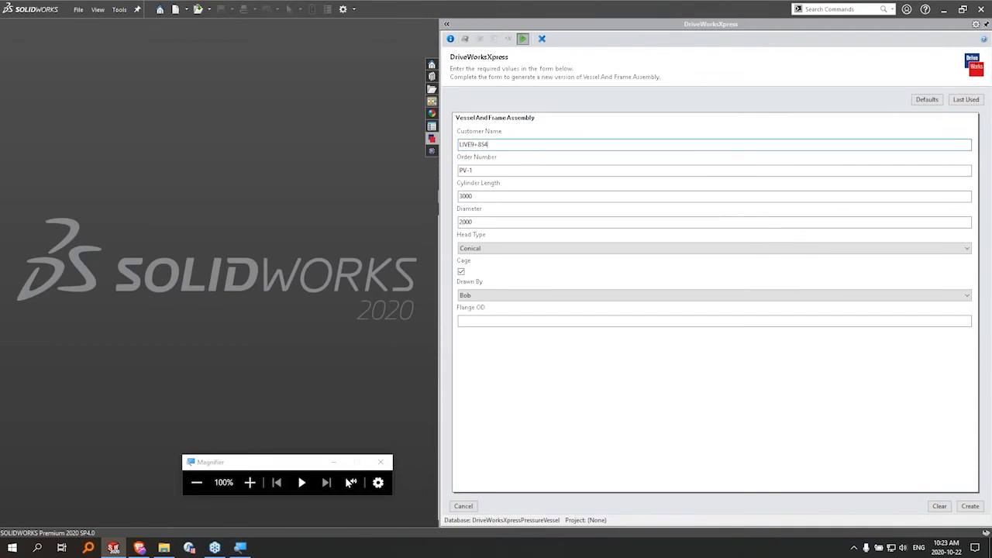
click(496, 170)
text(954364)
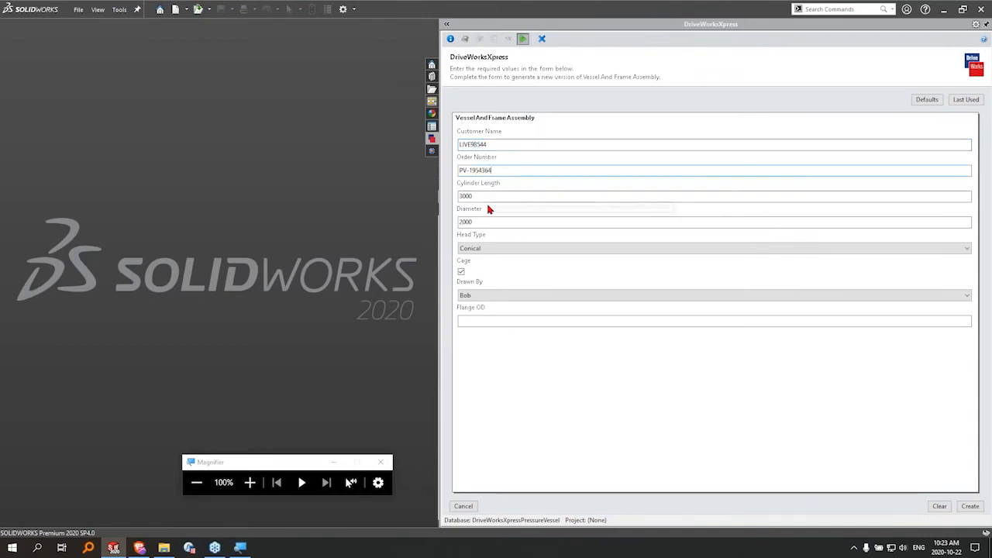
Set Cylinder Length to 1000, Diameter to 800 and Head Type to Elliptical for the third version
double_click(487, 196)
text(1000)
double_click(496, 221)
text(800)
key(Tab)
click(498, 249)
click(483, 264)
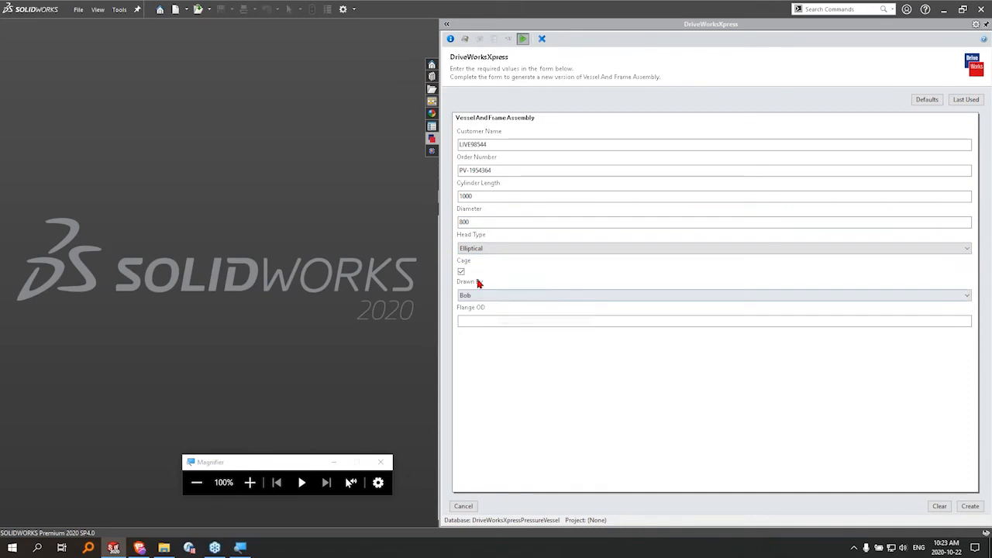
Choose the third listed Drawn By person, set Flange OD to 230, and generate the elliptical-head vessel and frame models
click(496, 296)
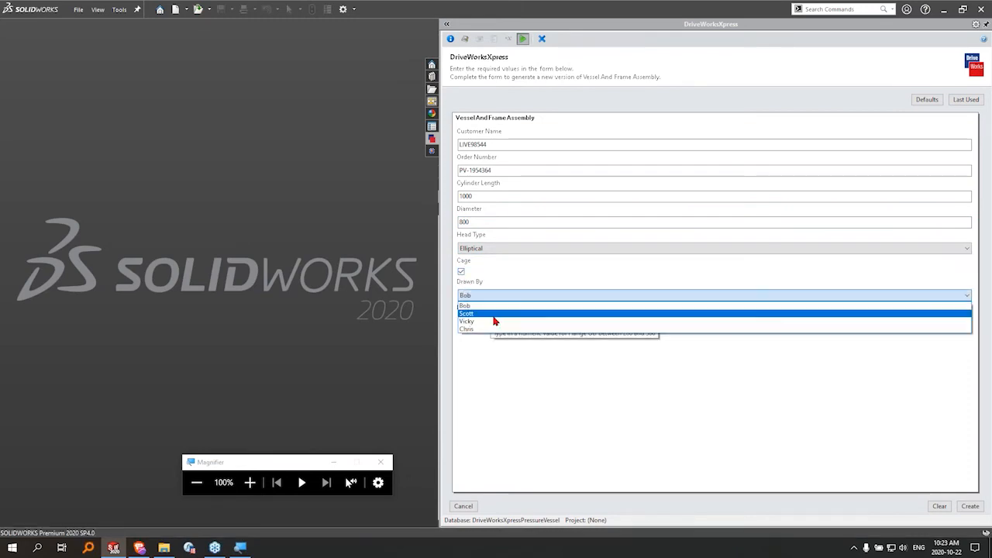
click(494, 321)
click(487, 319)
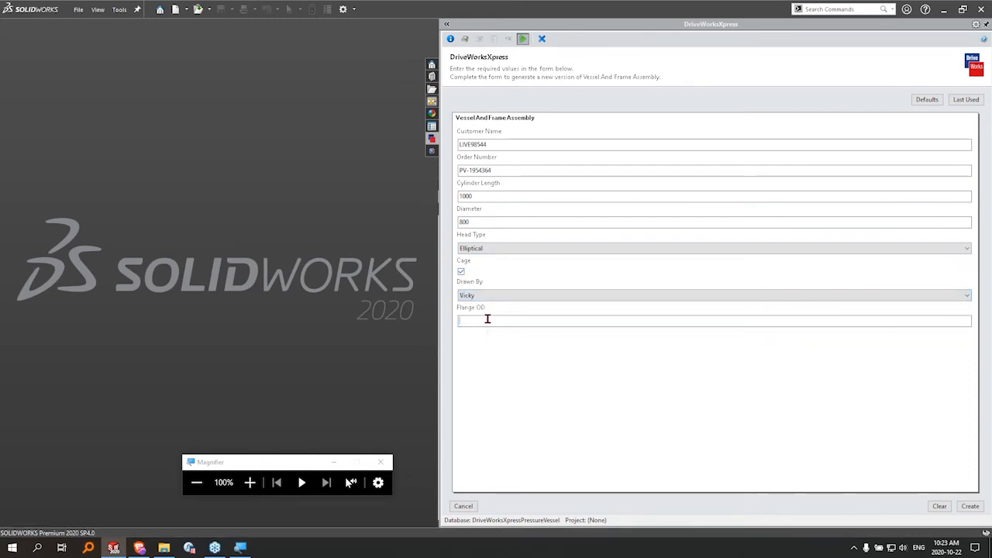
text(230)
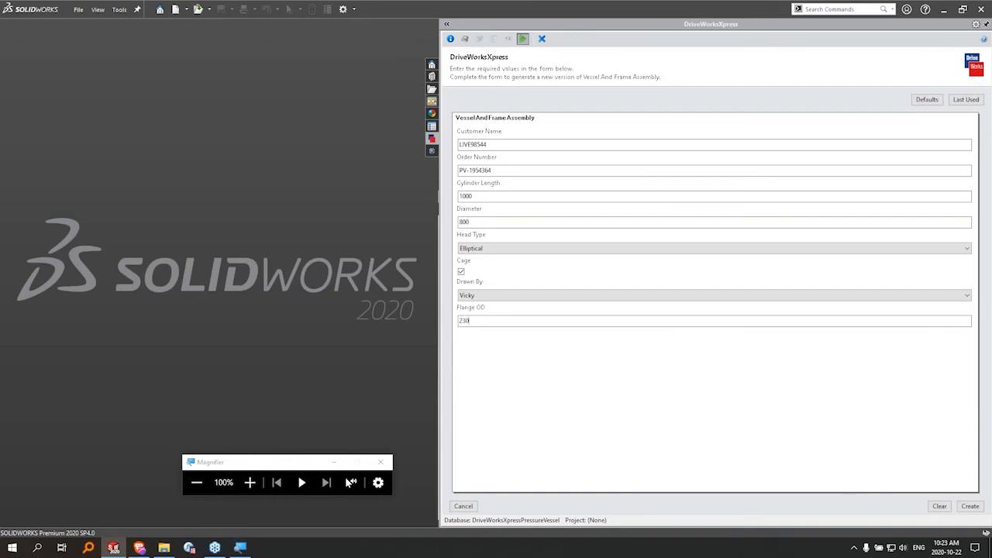
click(967, 507)
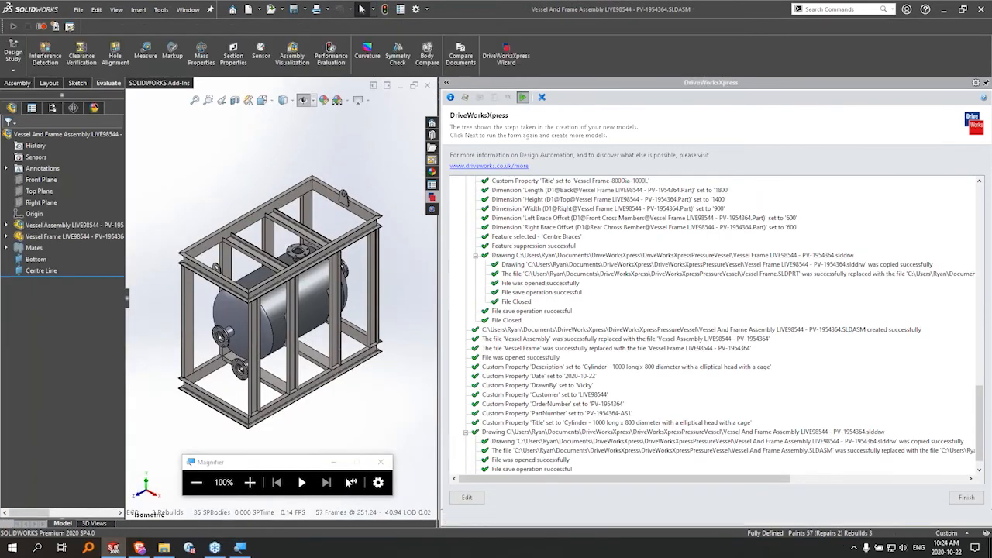
click(978, 496)
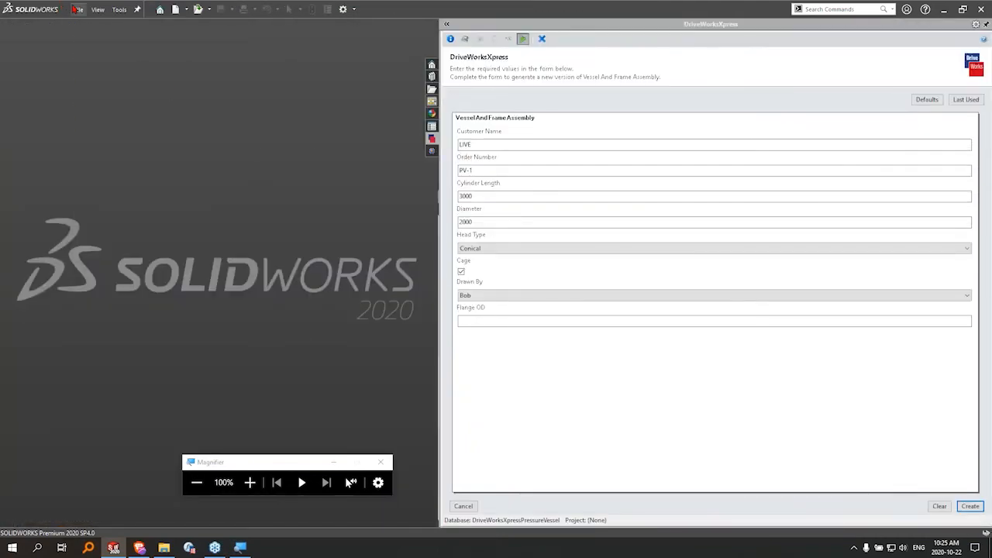
Open the recently generated Vessel And Frame Assembly LIVE98544 drawing and widen the drawing area
click(76, 9)
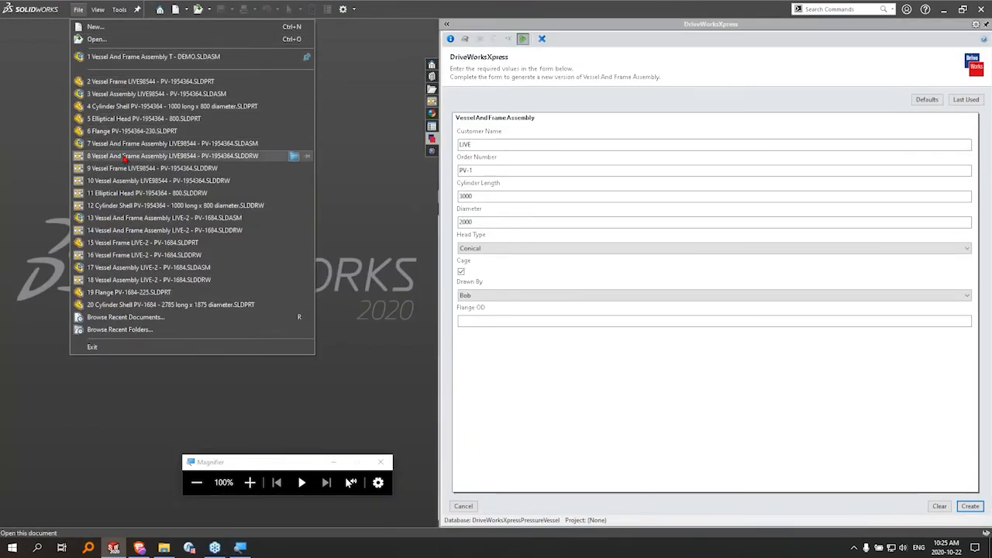
click(122, 156)
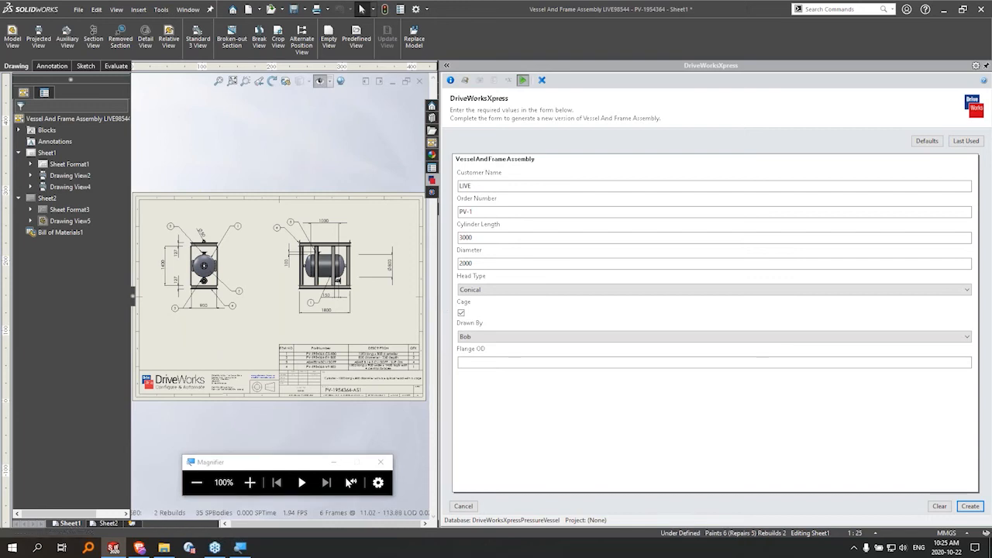
drag(447, 306, 969, 315)
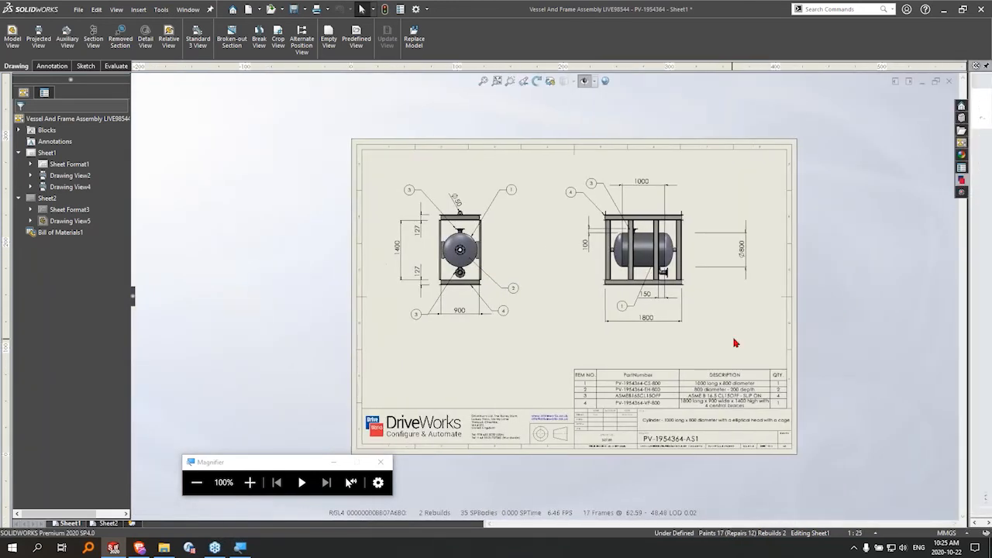
Examine the drawing's bill of materials and title block, checking the part numbers, descriptions and quantities
scroll(695, 333, down, 2)
scroll(798, 460, down, 2)
scroll(775, 419, down, 3)
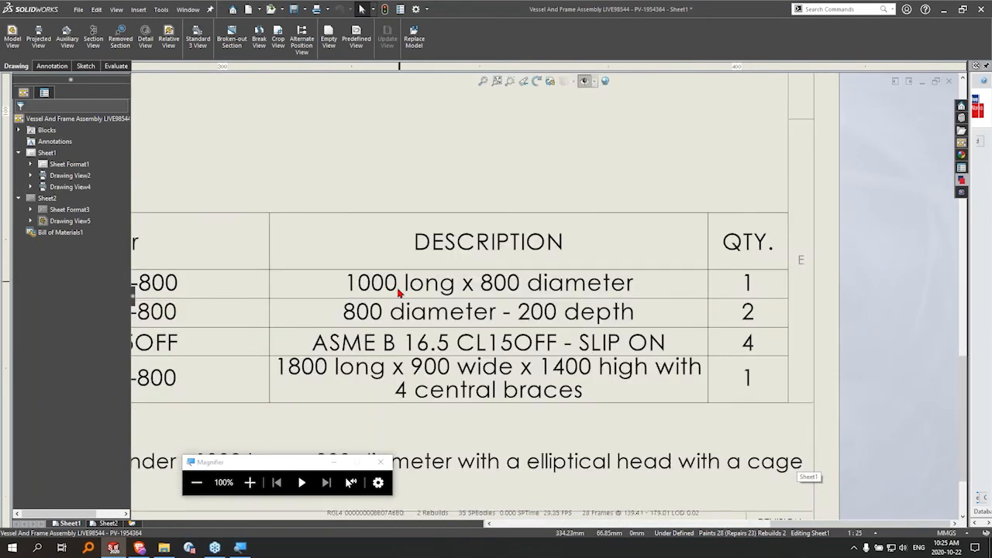
scroll(206, 354, up, 3)
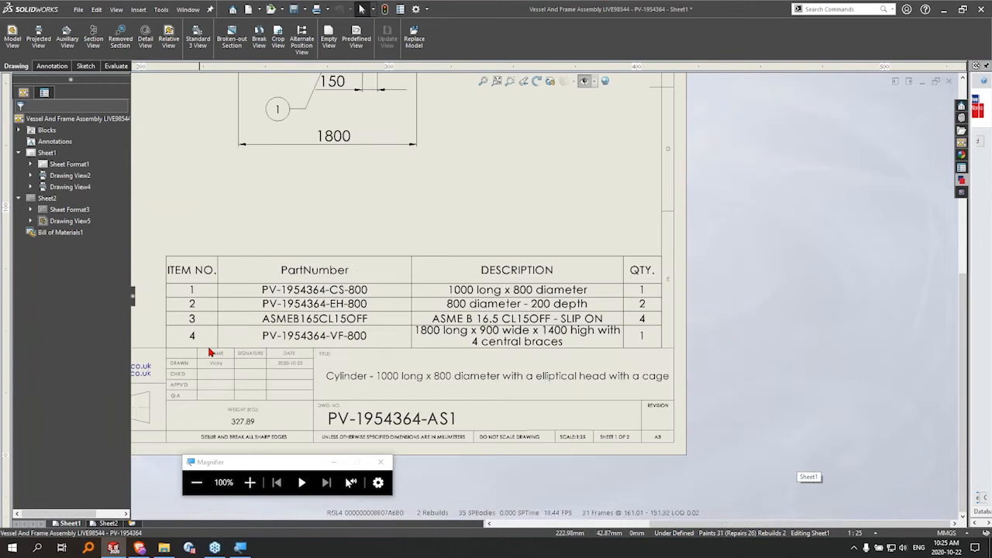
click(313, 325)
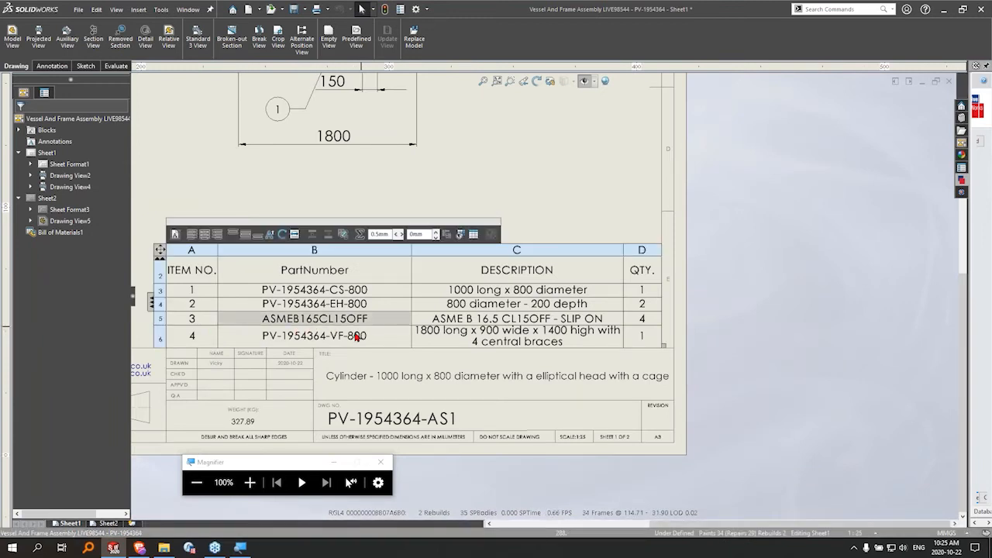
click(322, 342)
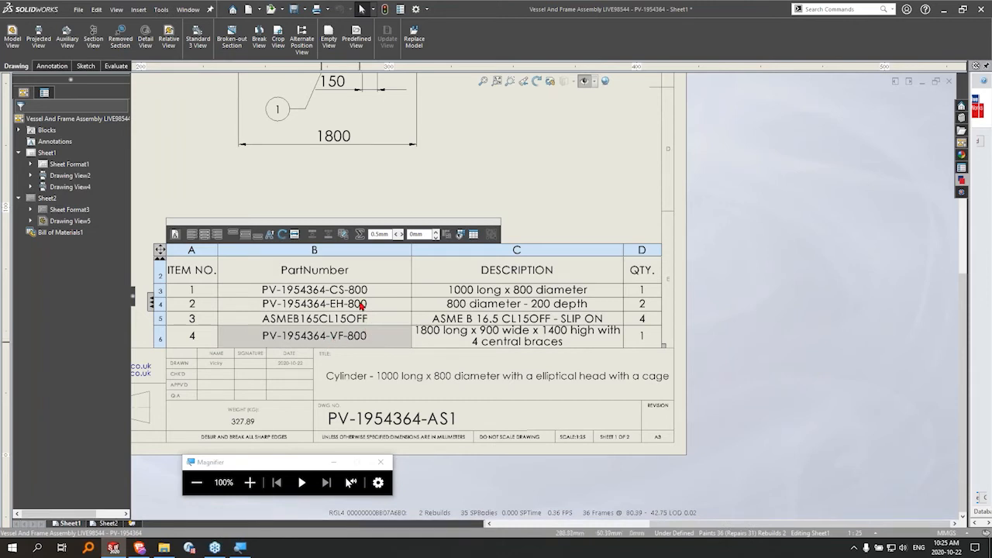
Open the folder holding the recent Vessel And Frame Assembly, widen its Name column and look over the generated files
click(78, 10)
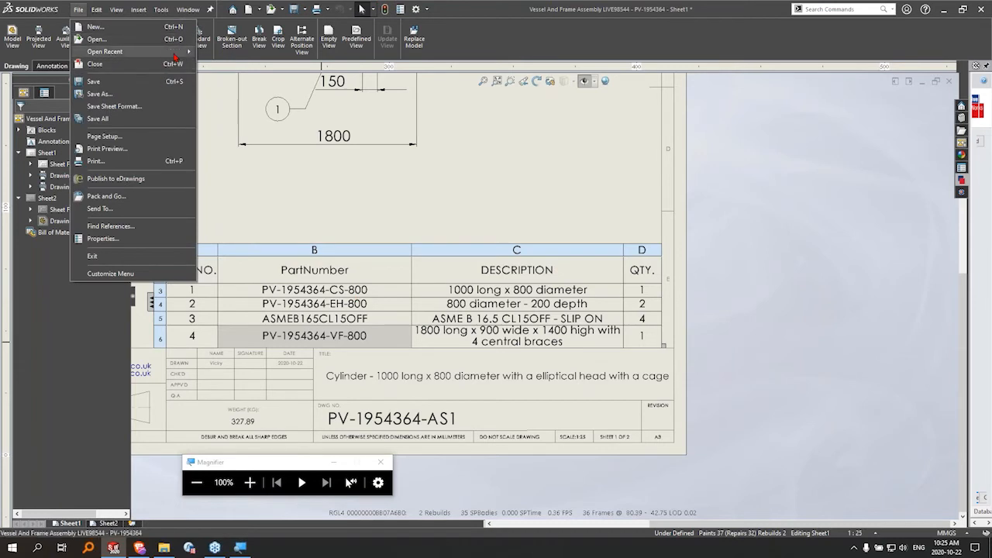
mouse_move(175, 54)
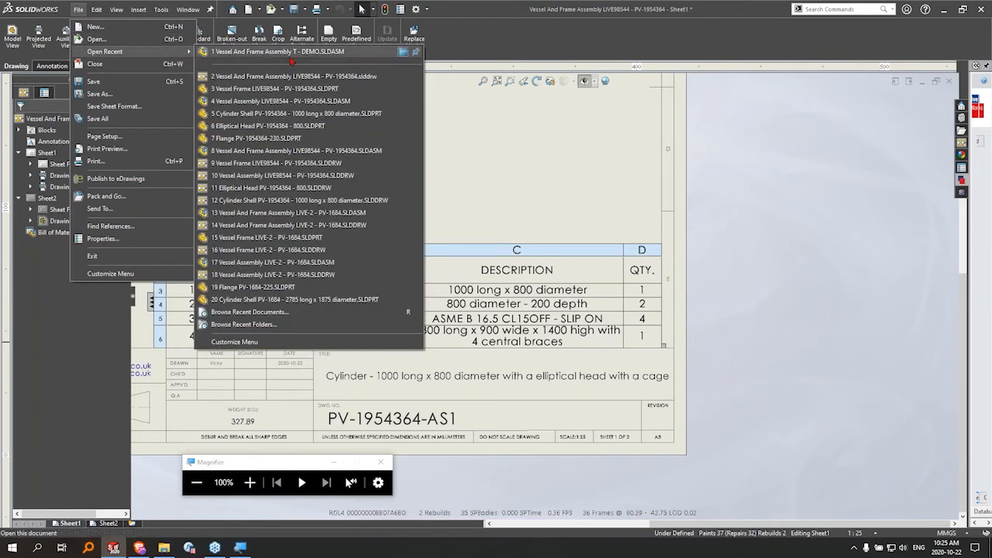
click(403, 53)
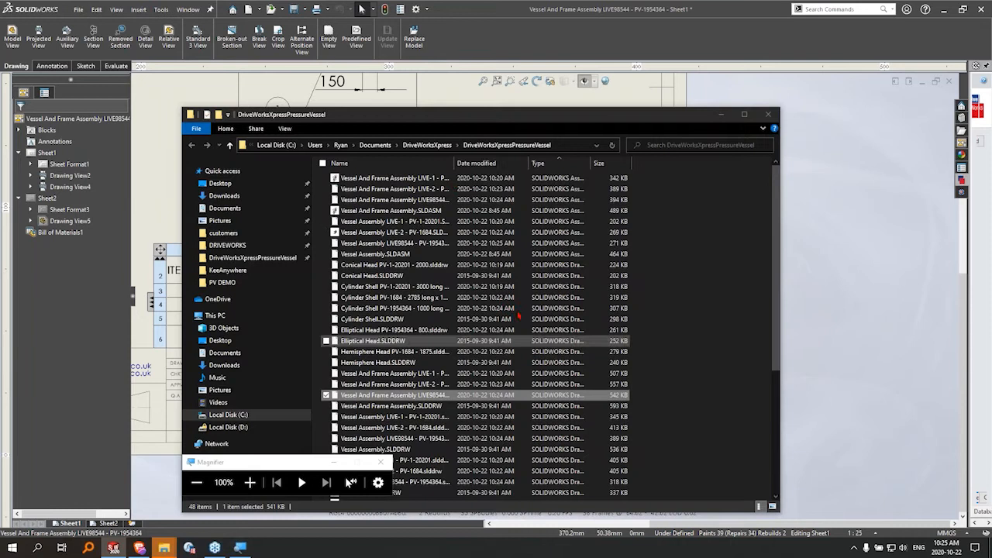
drag(455, 163, 580, 163)
click(504, 199)
click(511, 286)
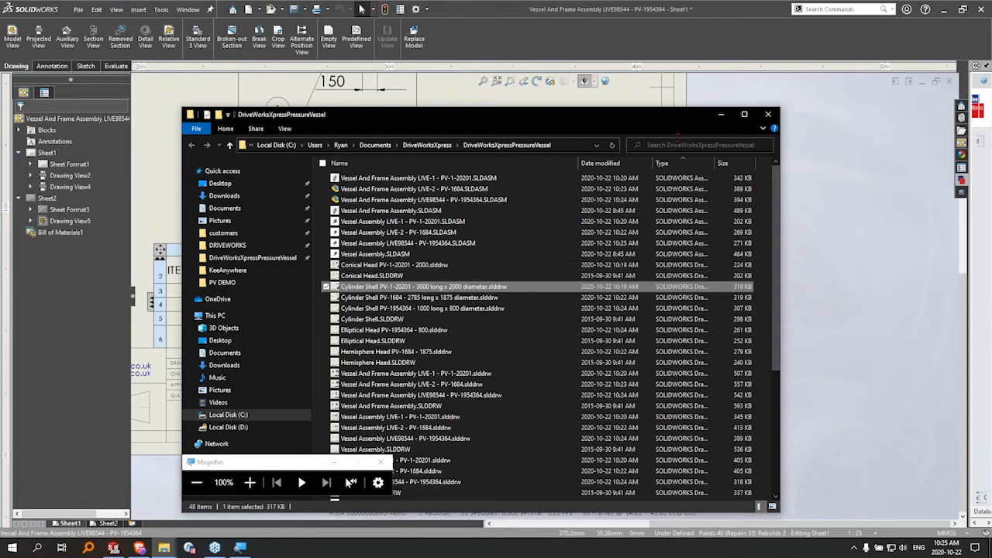
click(721, 114)
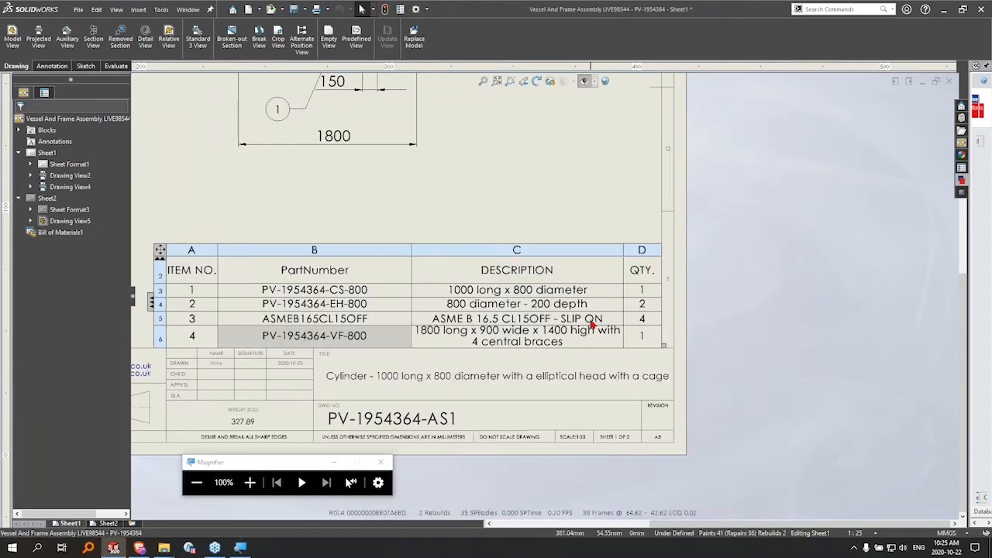
Widen the DriveWorksXpress pane beside the assembly drawing and close the DriveWorksXpress session
key(f)
click(359, 407)
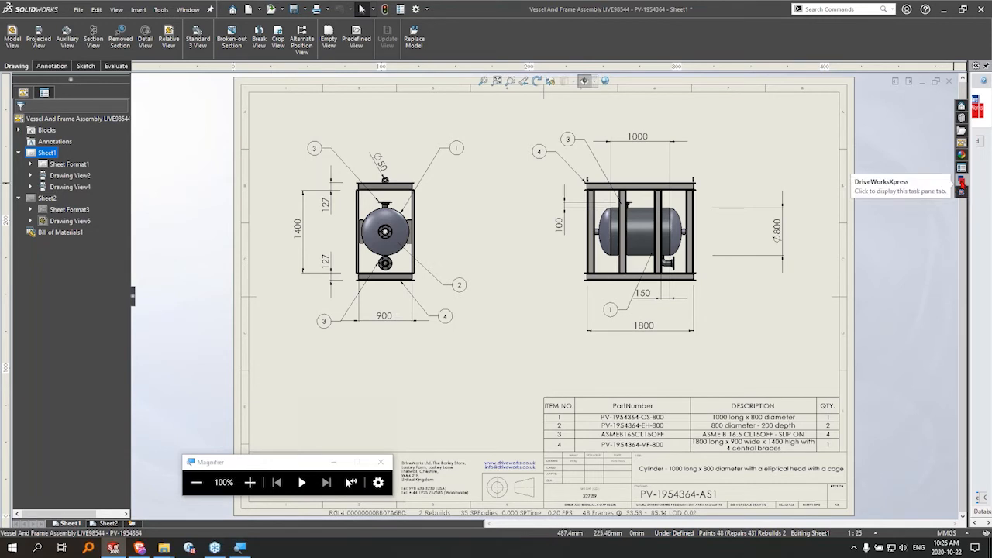
mouse_move(968, 230)
mouse_down()
mouse_move(881, 233)
mouse_move(790, 281)
mouse_up()
click(893, 80)
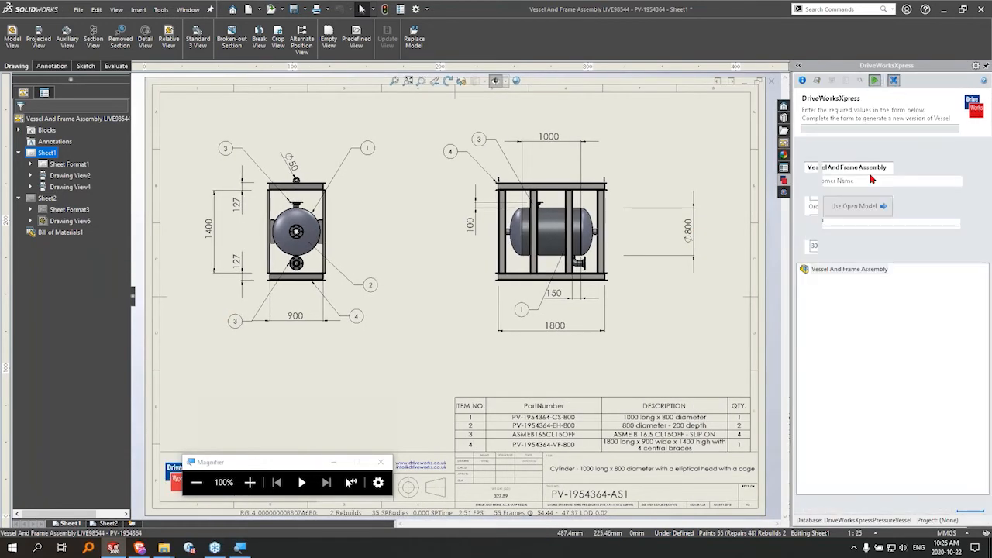
Restart DriveWorksXpress, open the Vessel And Frame Assembly project and review its captured models, form inputs and rules
click(162, 10)
mouse_move(176, 41)
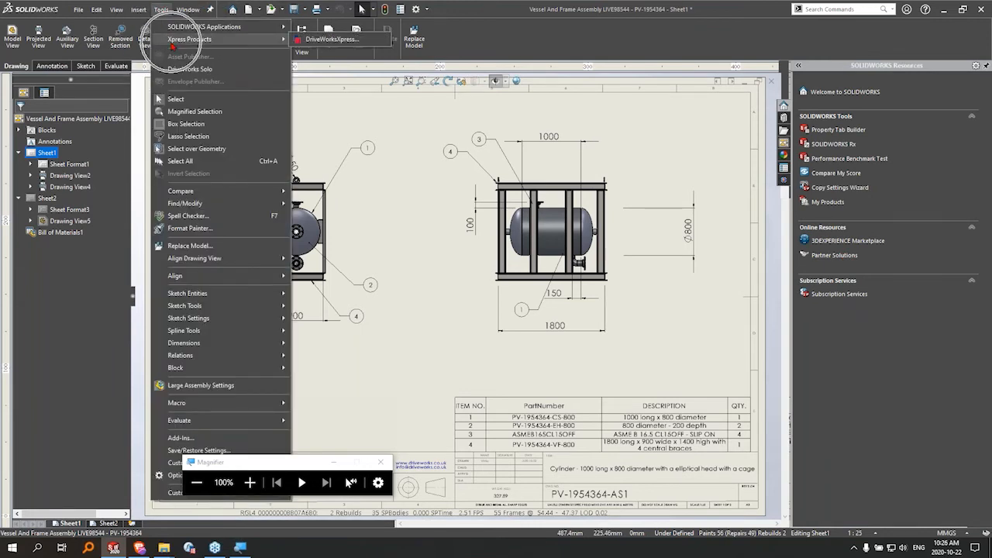
click(333, 39)
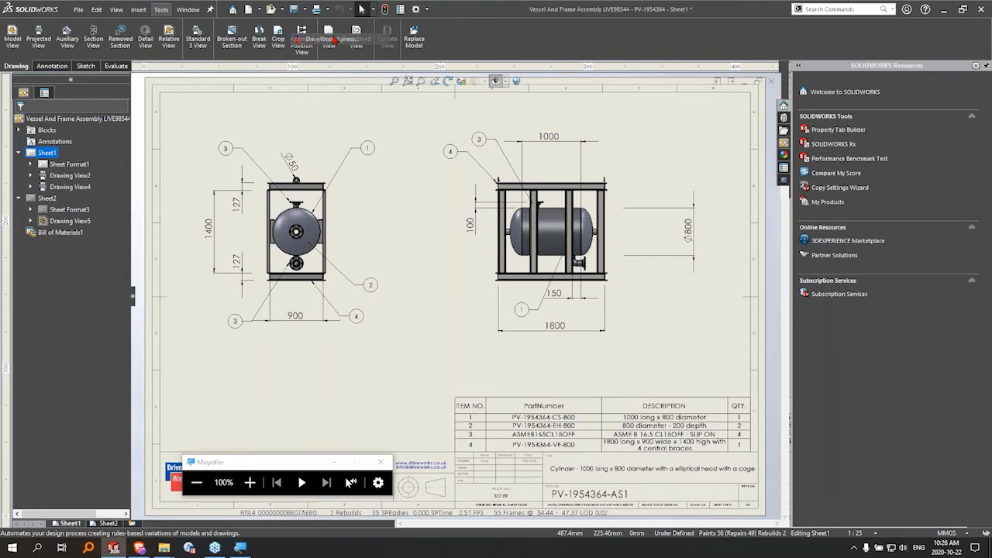
click(879, 253)
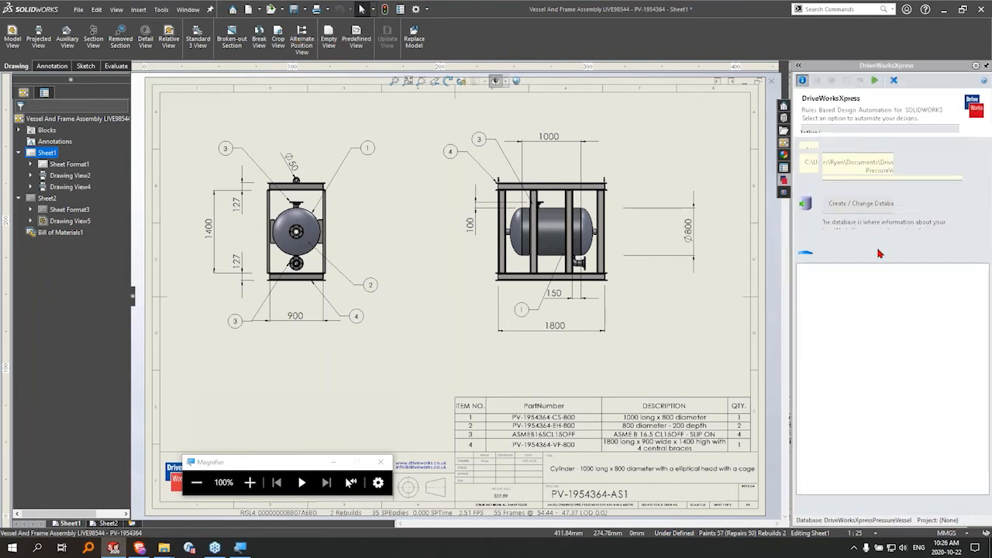
double_click(840, 269)
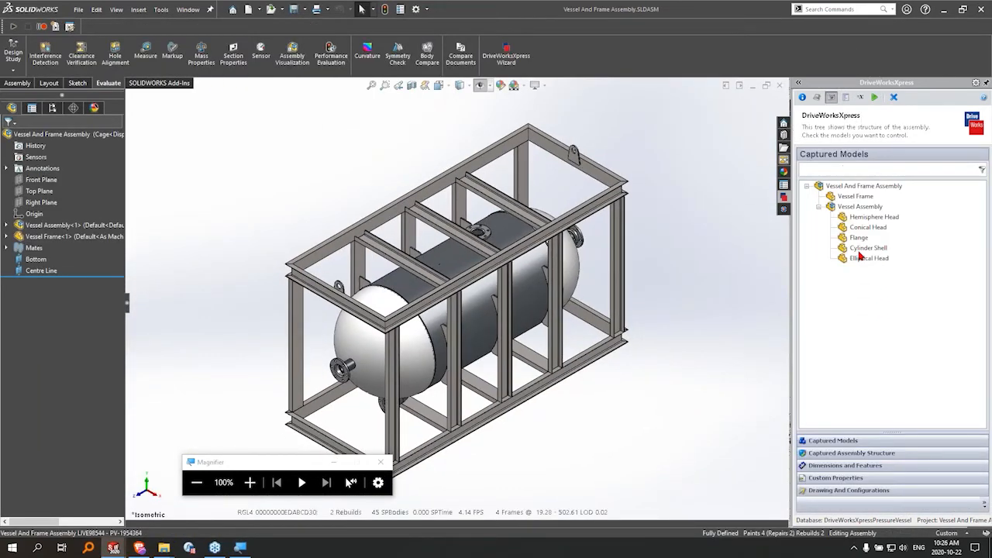
click(846, 98)
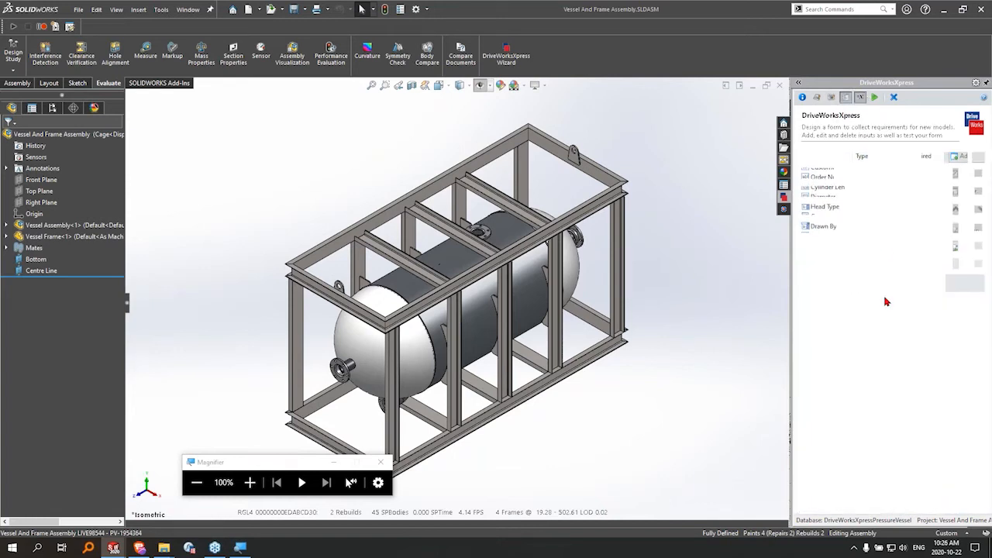
click(876, 98)
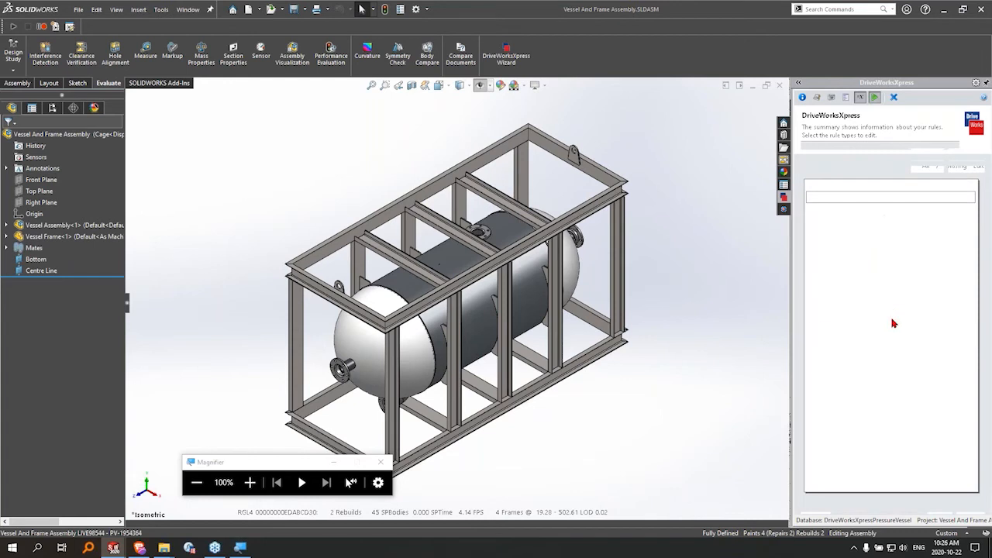
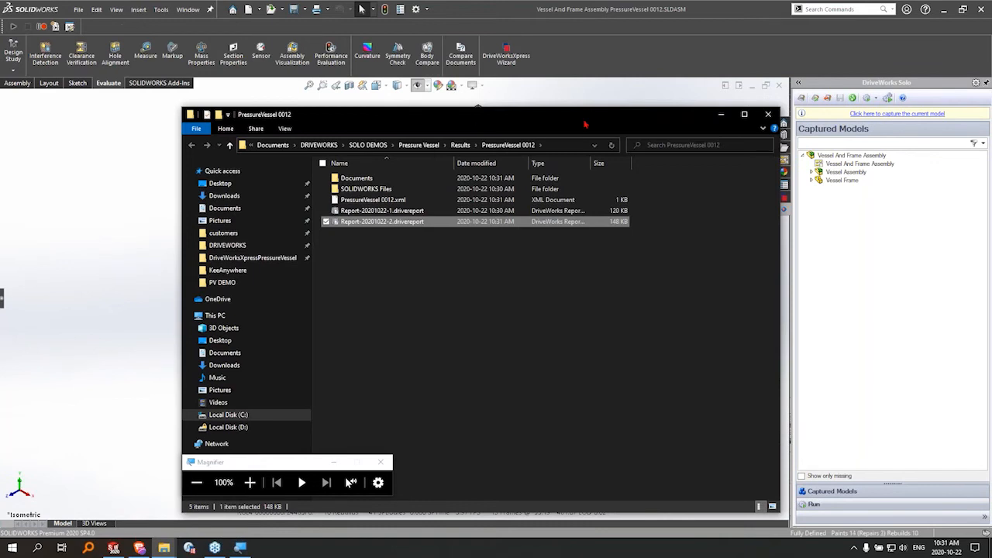
Look into the SOLIDWORKS Files folder of PressureVessel 0012 and go up to the Results folder
double_click(391, 188)
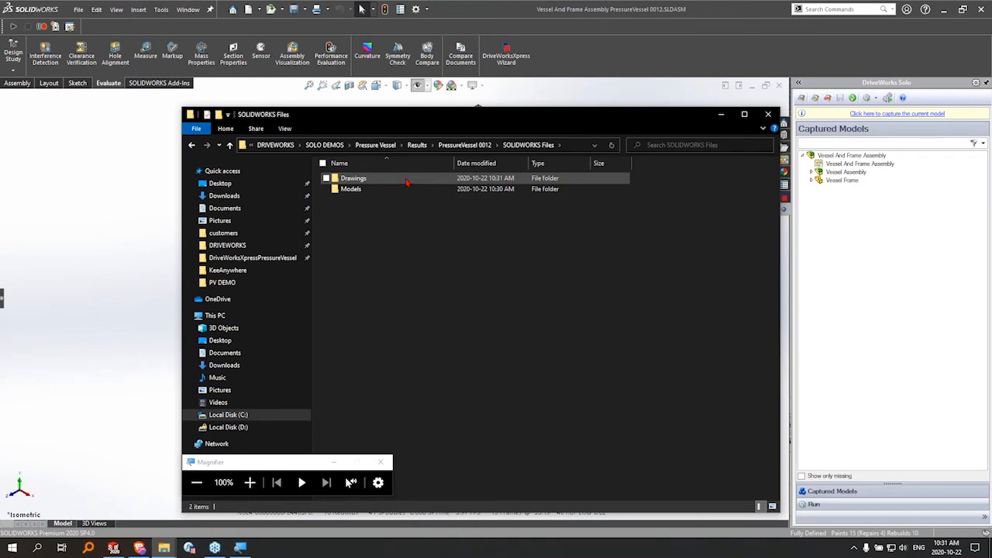
click(581, 145)
click(572, 145)
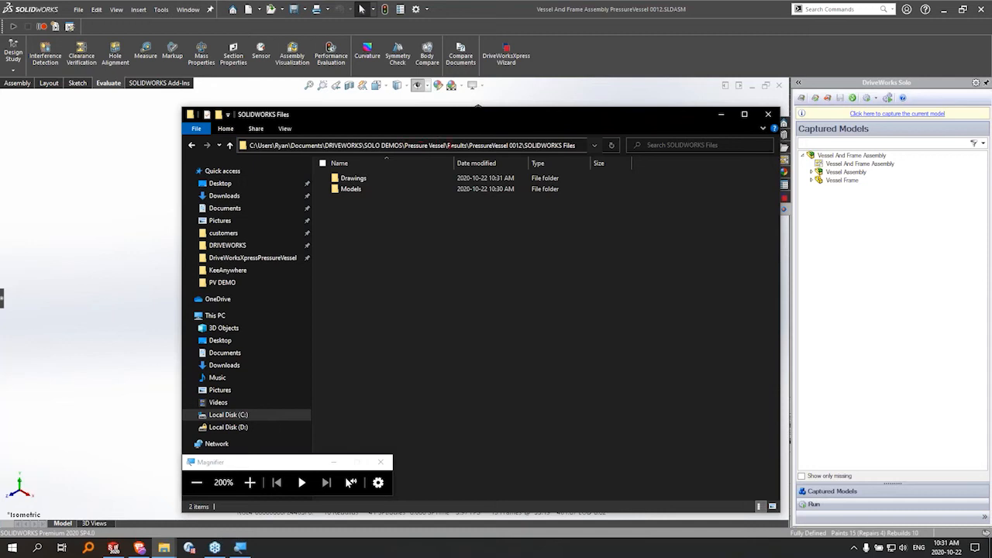
drag(470, 145, 574, 145)
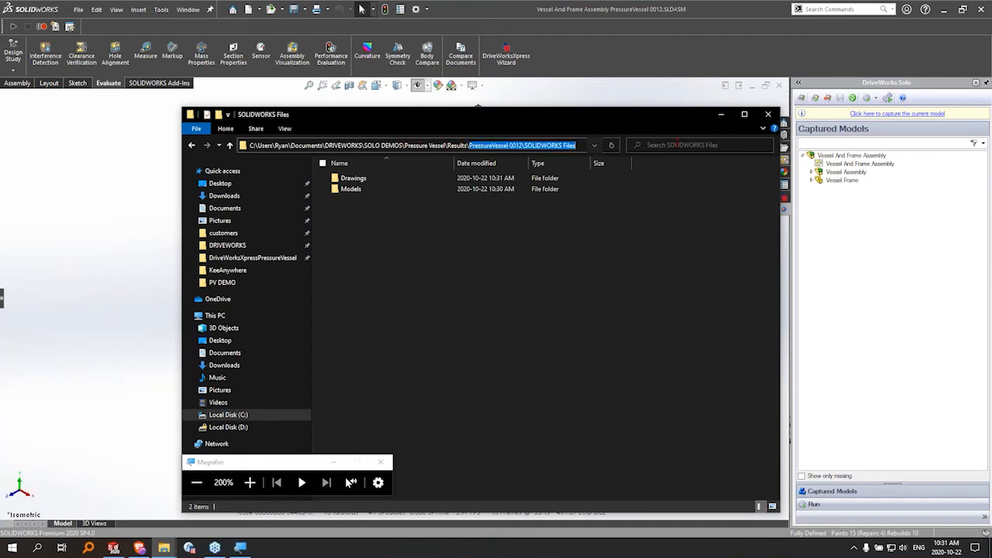
key(BackSpace)
key(Return)
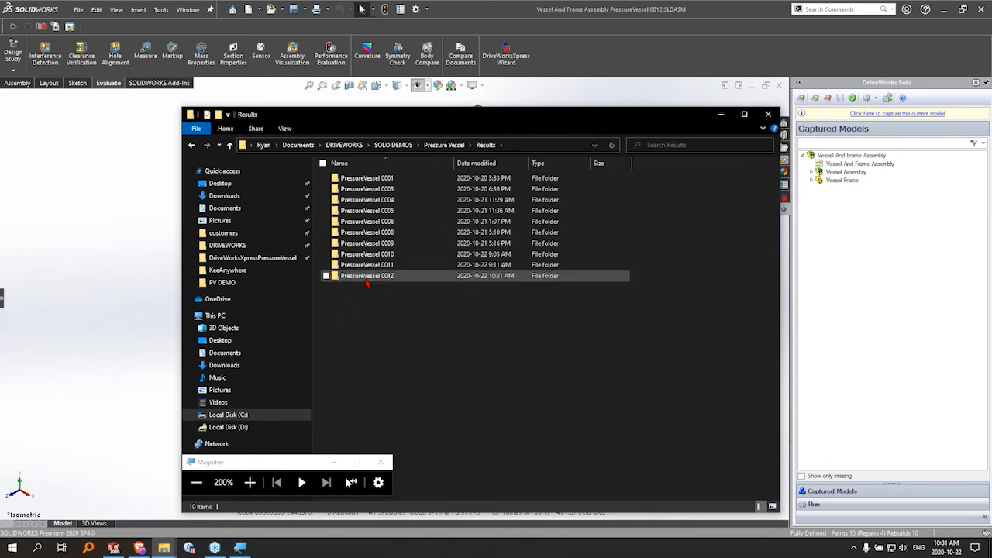
In PressureVessel 0012's SOLIDWORKS Files folder, check the Models folder, and list the Drawings folder sorted by type
mouse_move(368, 284)
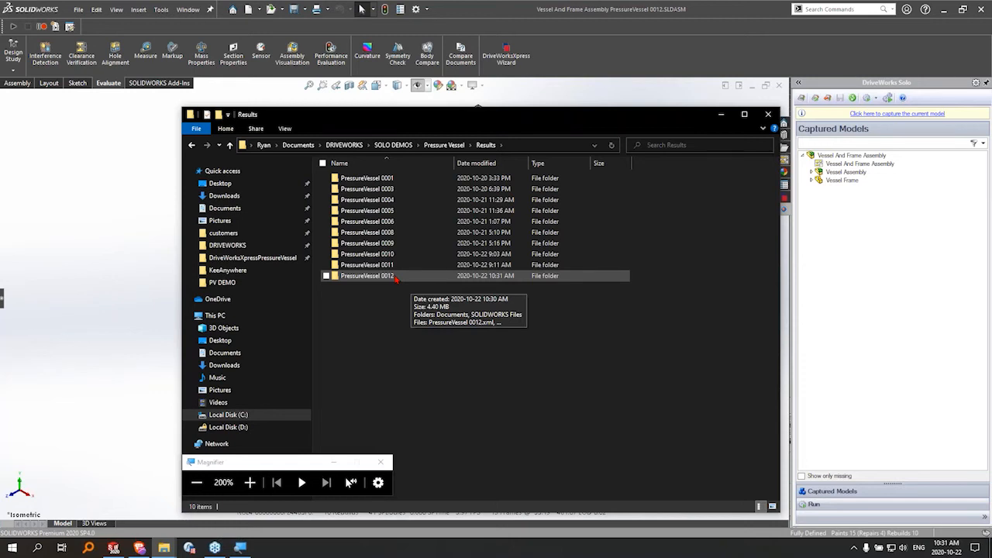
double_click(396, 277)
double_click(374, 191)
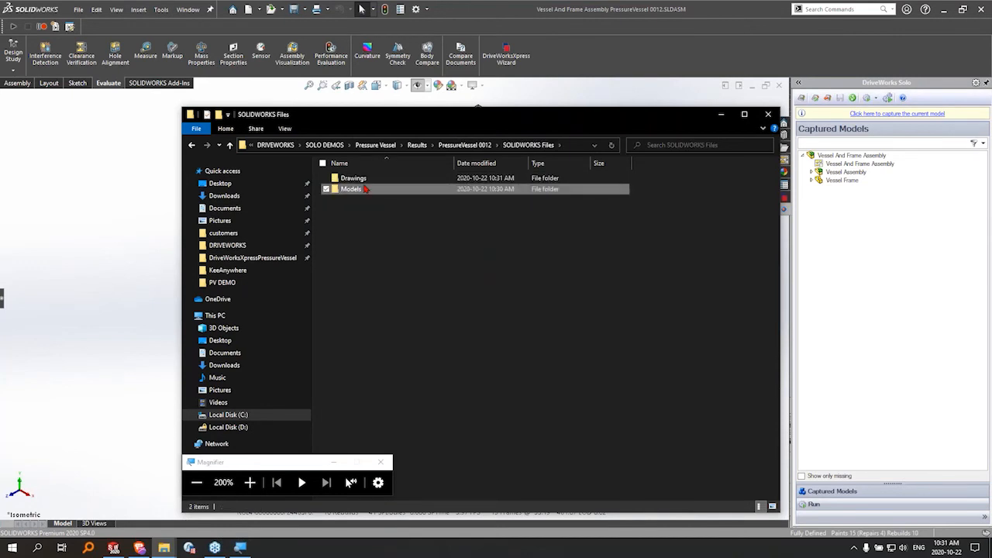
double_click(370, 190)
key(alt+Left)
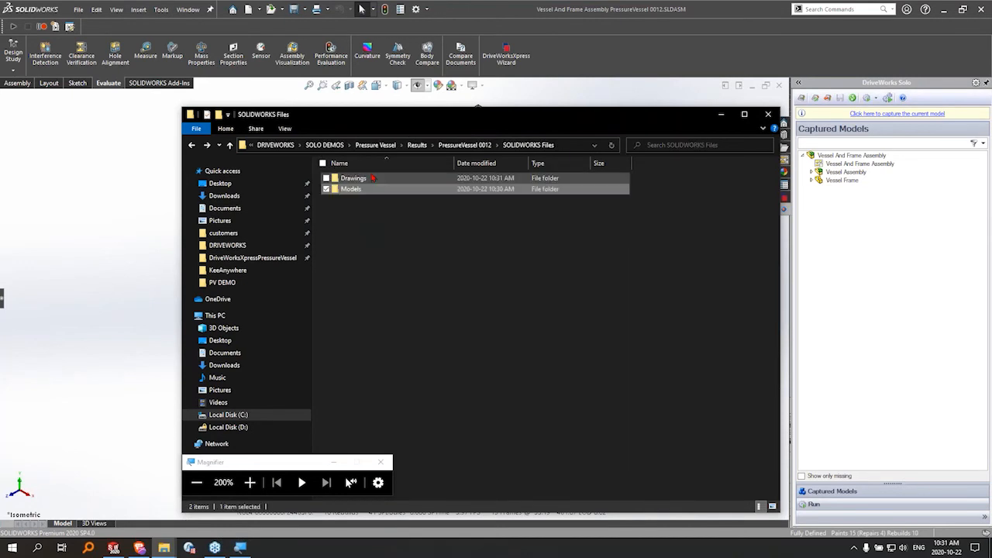
double_click(364, 178)
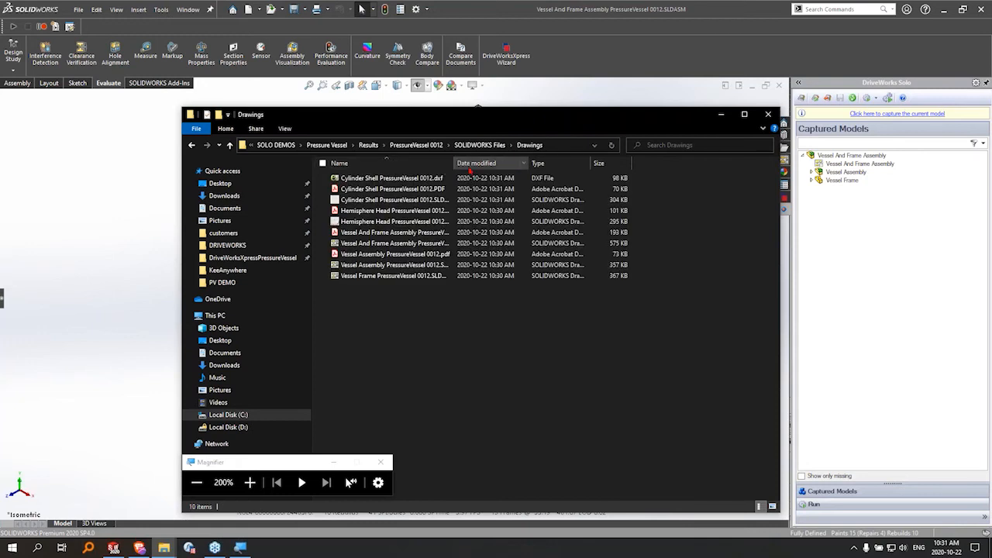
click(544, 163)
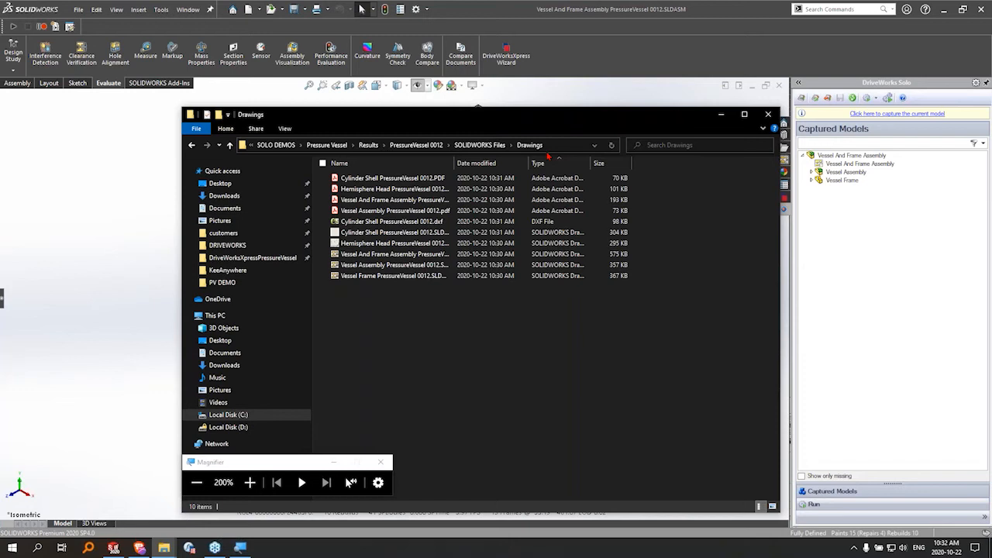
View the Cylinder Shell PressureVessel 0012 PDF with the side panes collapsed and close it
double_click(508, 183)
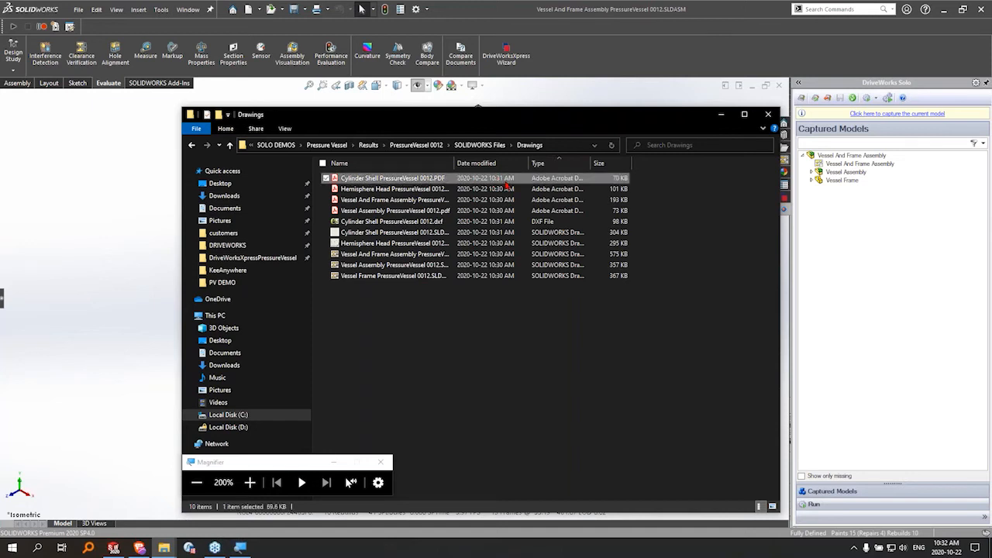
key(super+minus)
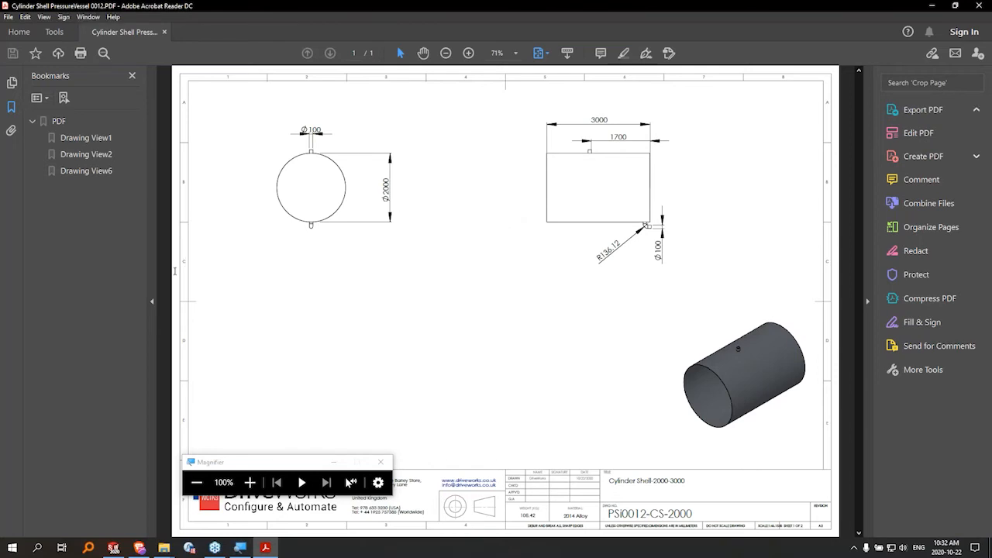
click(152, 300)
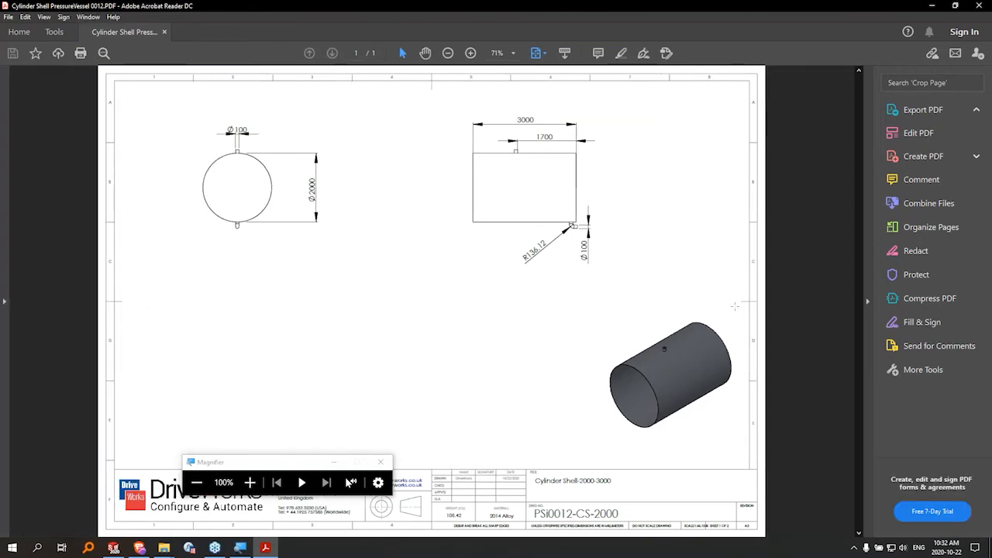
click(868, 300)
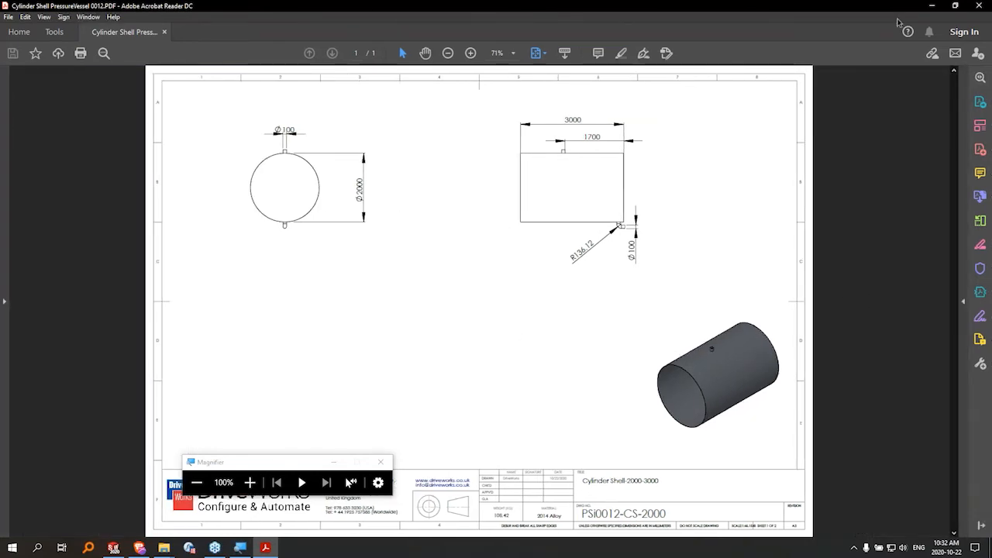
click(974, 5)
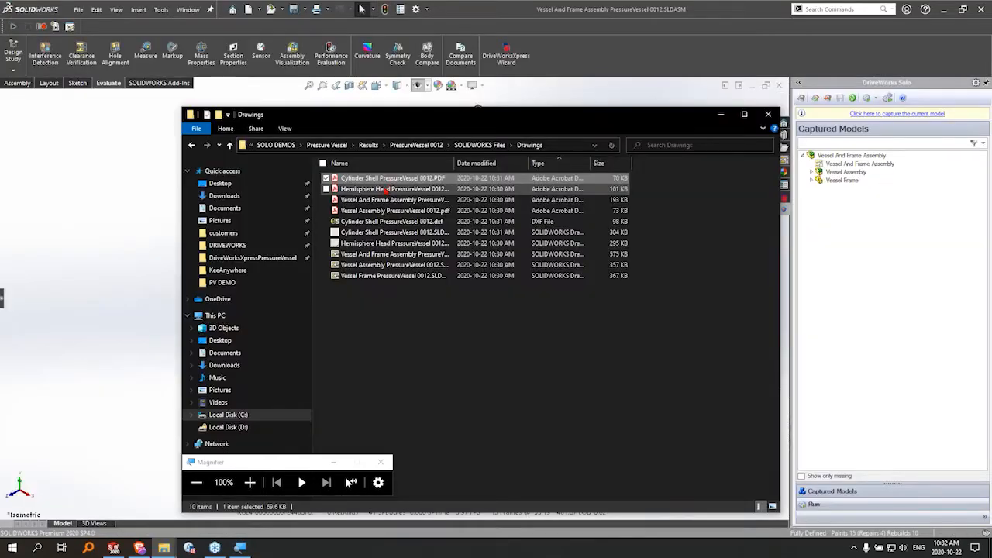
View the Hemisphere Head PressureVessel 0012 PDF with the side panes collapsed and close it
double_click(385, 190)
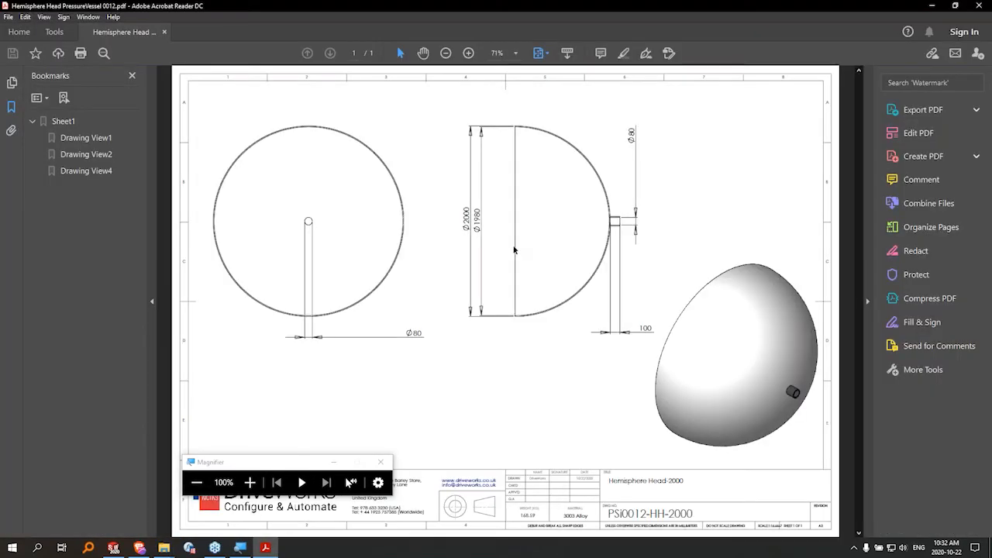
click(151, 302)
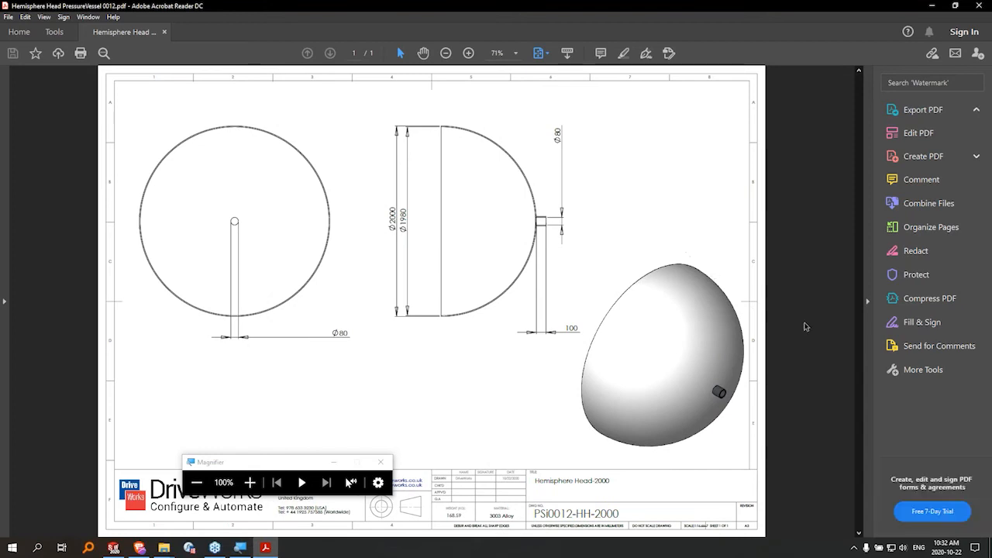
click(868, 310)
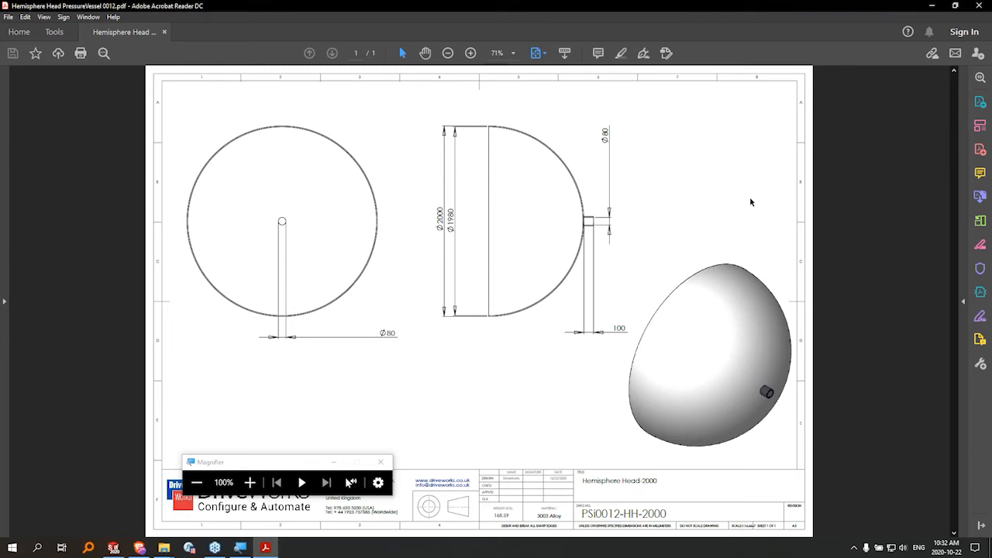
click(978, 6)
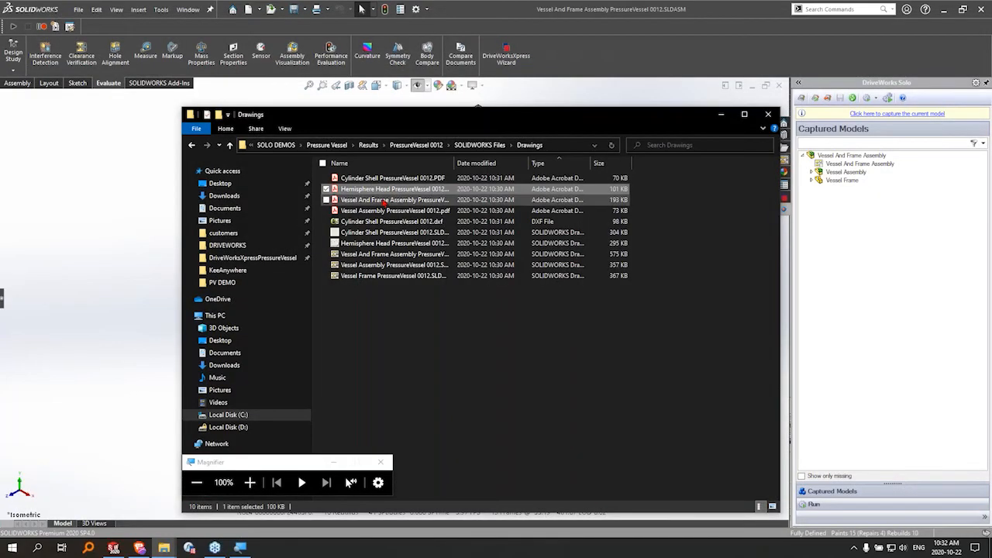
Examine the Vessel And Frame Assembly PressureVessel 0012 PDF, including its parts table, and close it
double_click(390, 200)
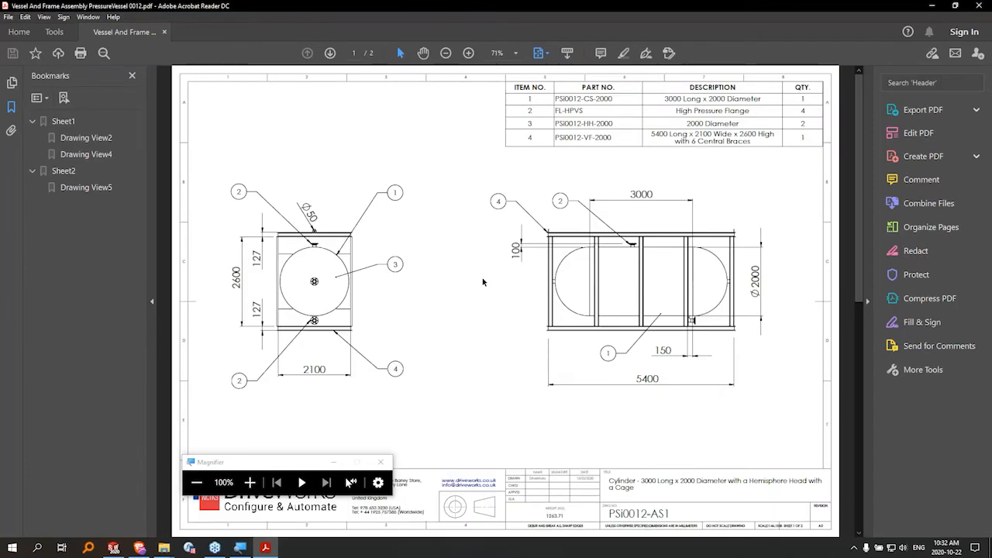
scroll(483, 282, down, 1)
scroll(483, 282, up, 1)
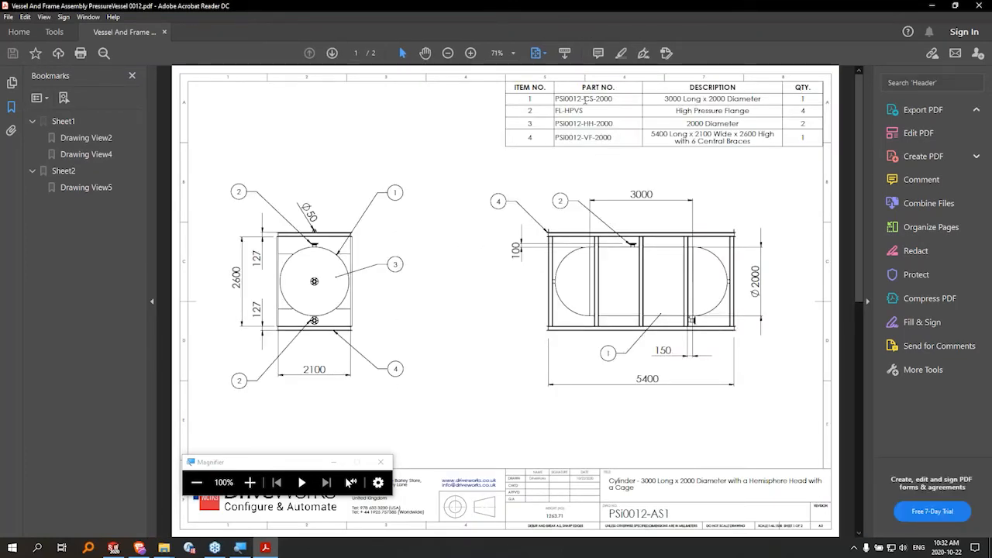
click(919, 109)
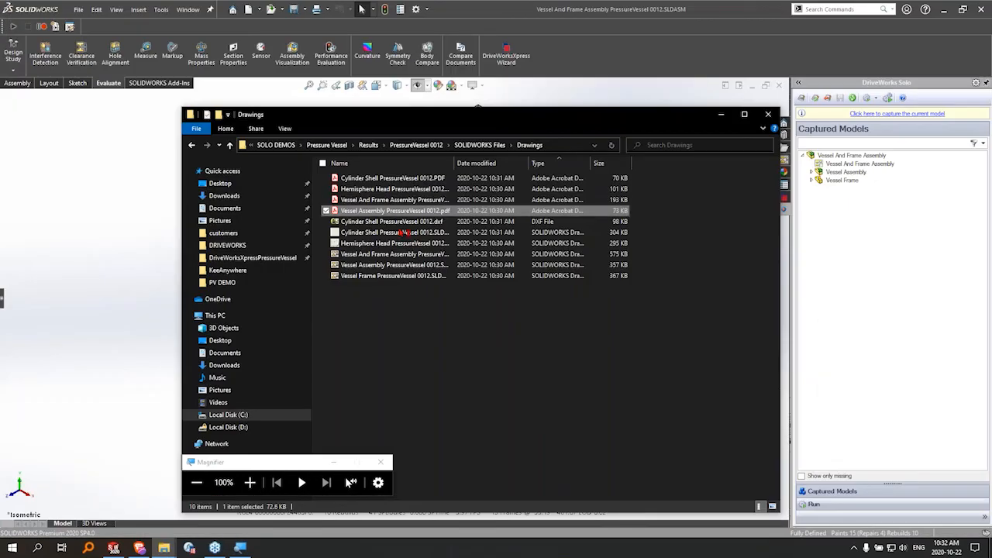
View the Cylinder Shell PressureVessel 0012 DXF from the Drawings folder, and return to the SOLIDWORKS Files folder
double_click(387, 212)
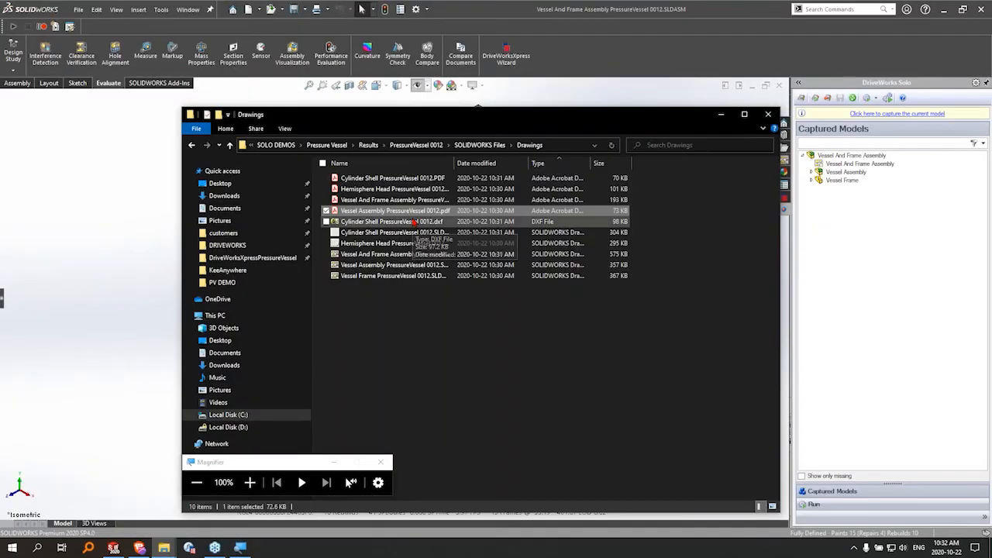
double_click(413, 222)
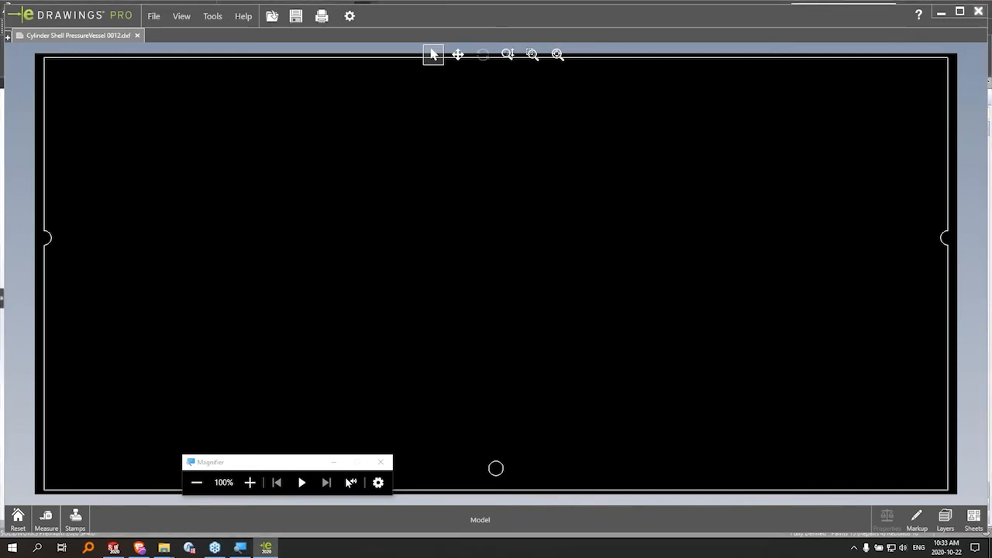
key(alt+Up)
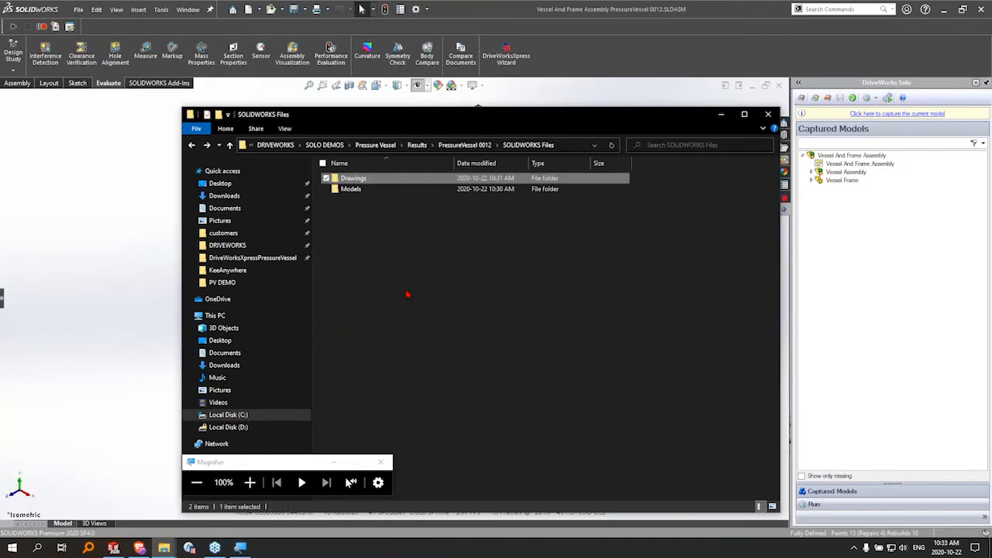
Open BOM-PSi0012.html from PressureVessel 0012's BOM Document folder, examine the bill of materials' part numbers, descriptions and quantities, and close it
click(441, 145)
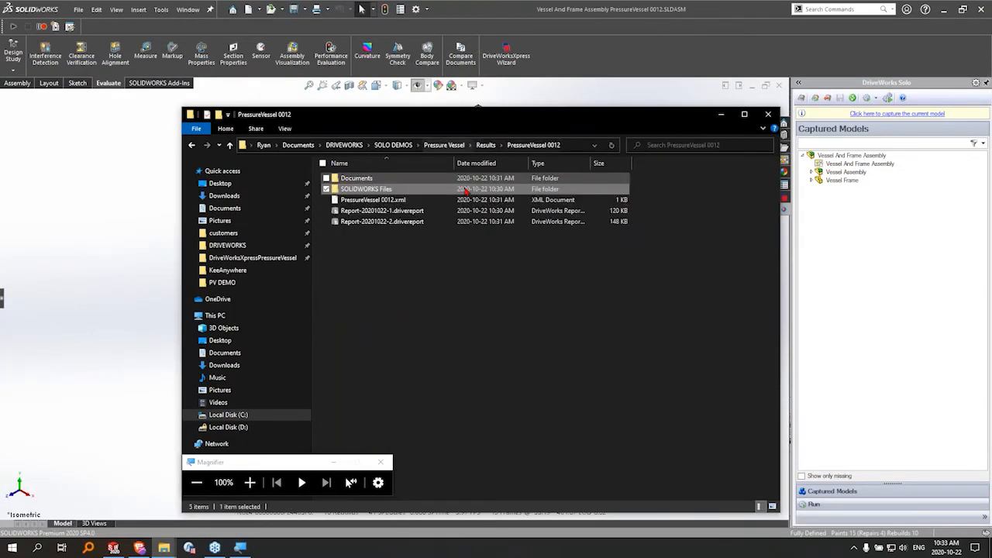
double_click(395, 180)
double_click(395, 178)
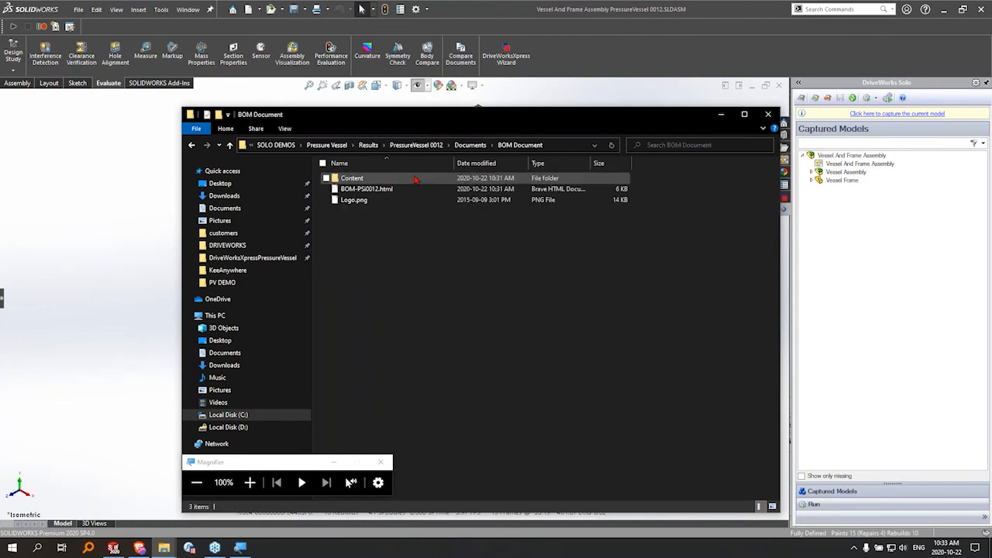
double_click(418, 193)
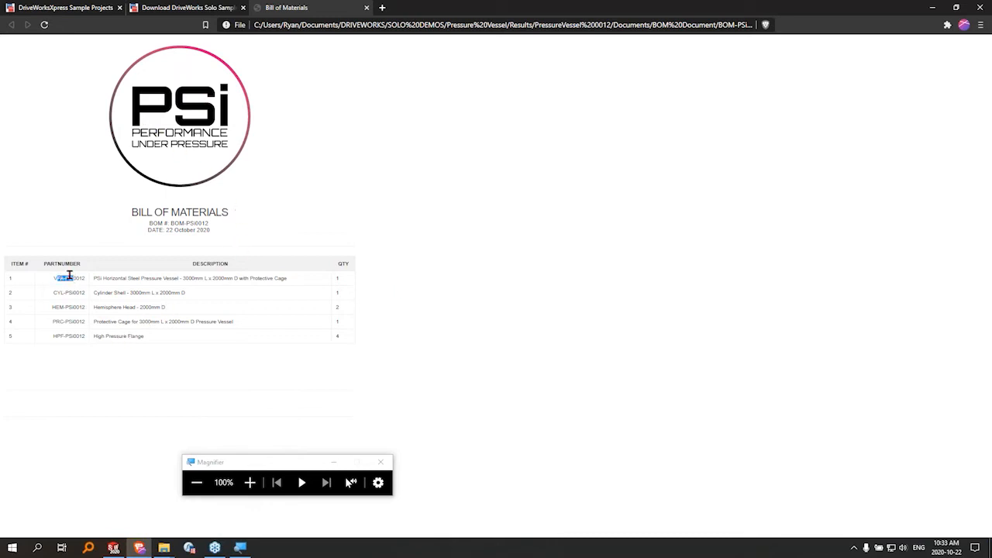
drag(100, 286, 343, 279)
click(344, 279)
drag(129, 308, 241, 317)
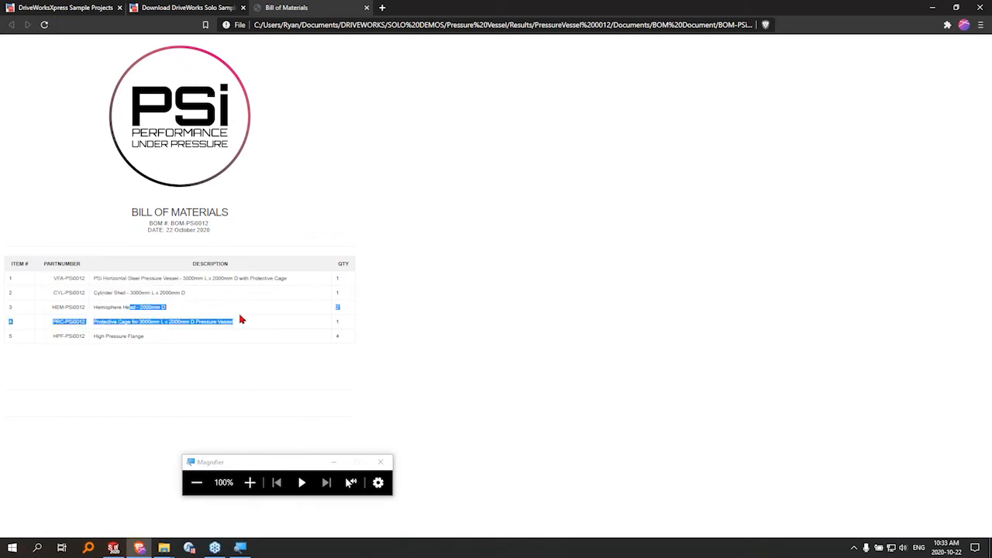
drag(113, 322, 173, 338)
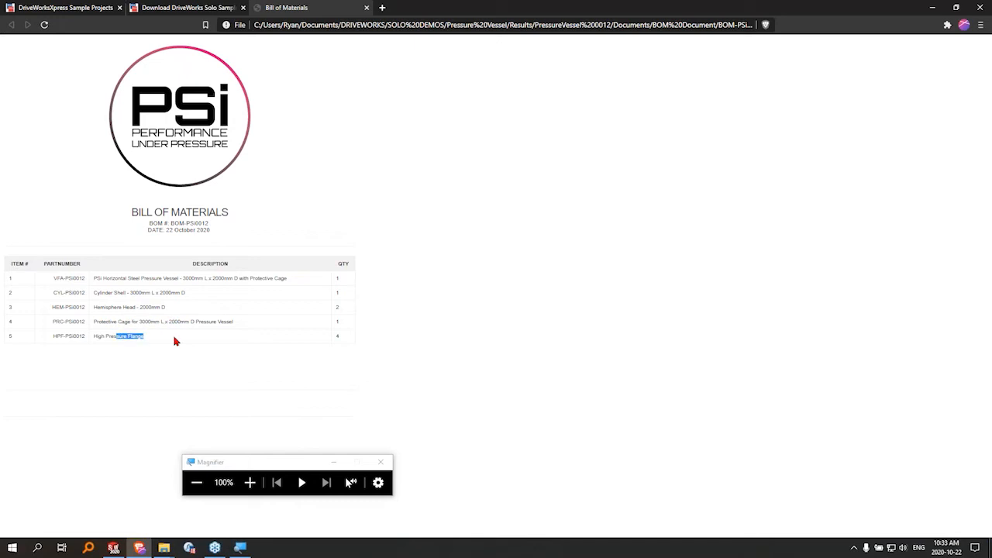
click(367, 7)
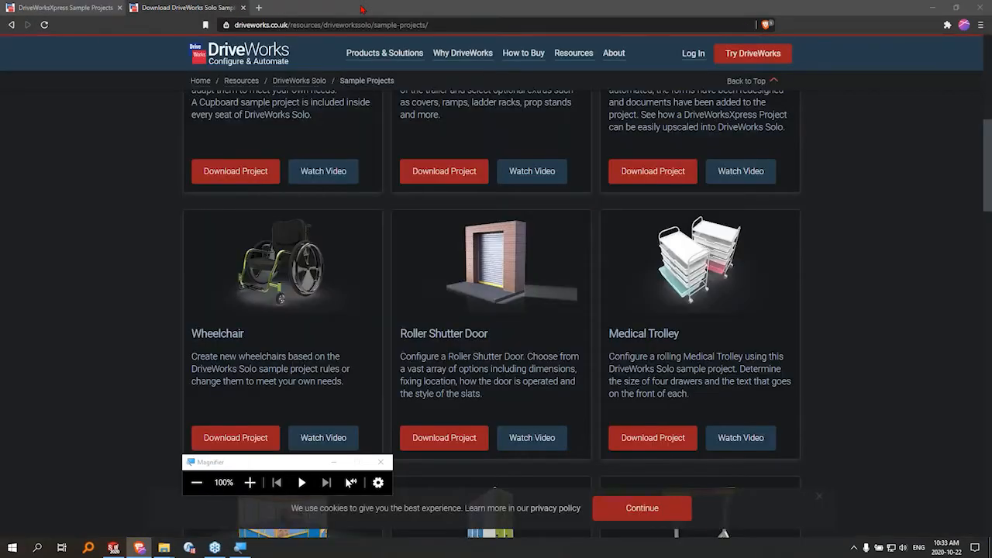
Open the PSi0012 covering letter from the Covering Letter folder and read its addressee, bid text and acceptance date
key(alt+Tab)
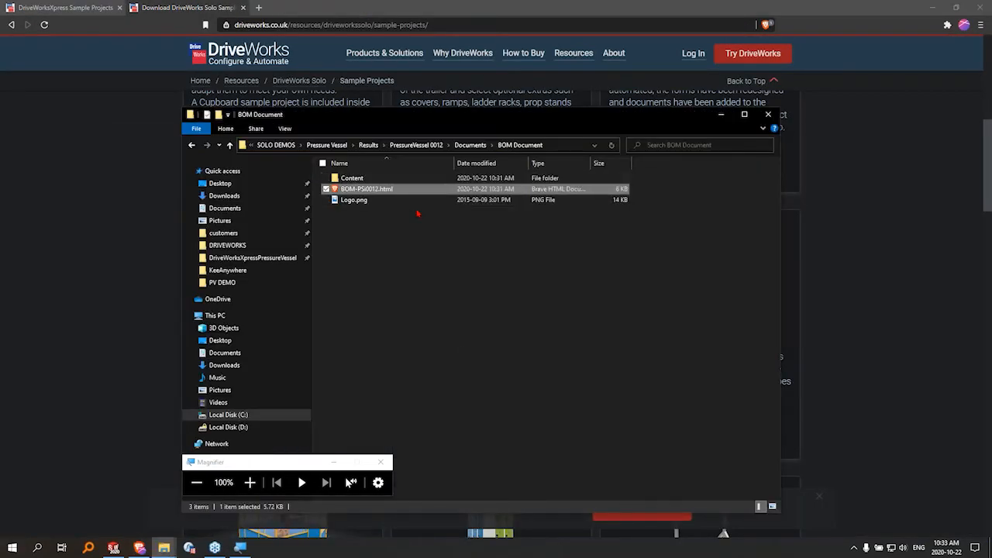
key(BackSpace)
click(744, 114)
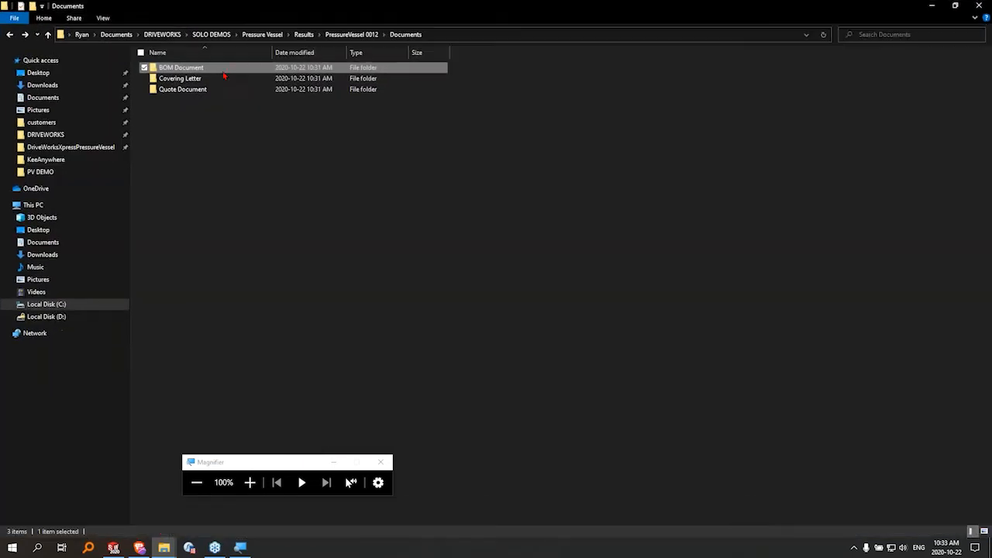
double_click(218, 79)
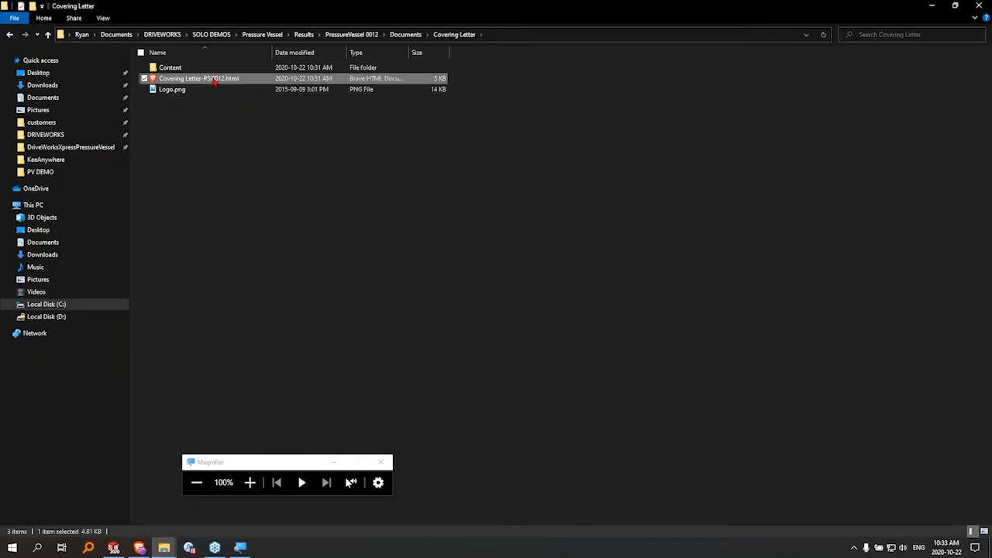
double_click(214, 81)
scroll(234, 361, down, 1)
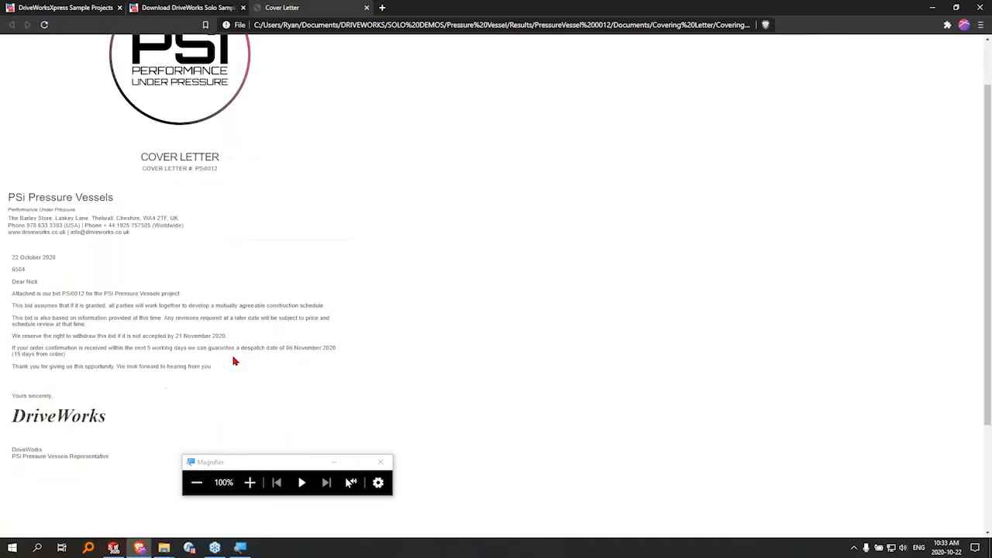
scroll(234, 361, down, 1)
drag(29, 246, 122, 254)
click(213, 294)
drag(232, 296, 175, 295)
click(295, 290)
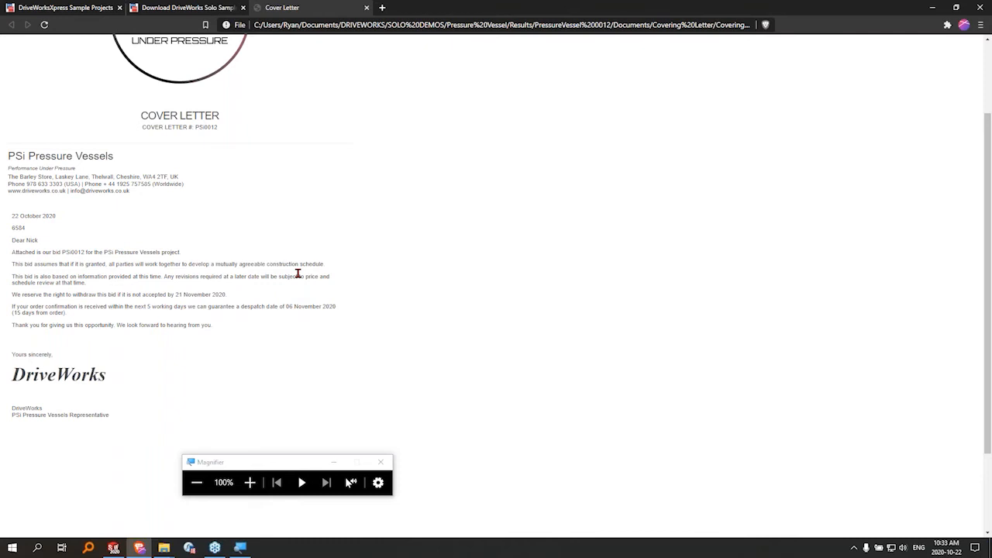
Open the PSi0012 quote from the Quote Document folder and examine its prices and totals, with the Magnifier window moved aside
key(alt+Tab)
key(alt+Up)
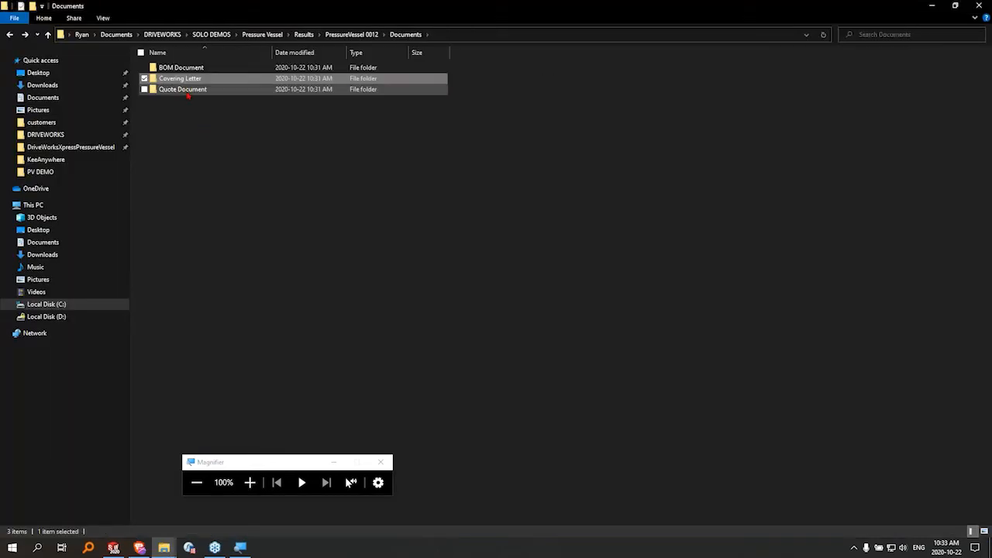
double_click(186, 90)
double_click(167, 88)
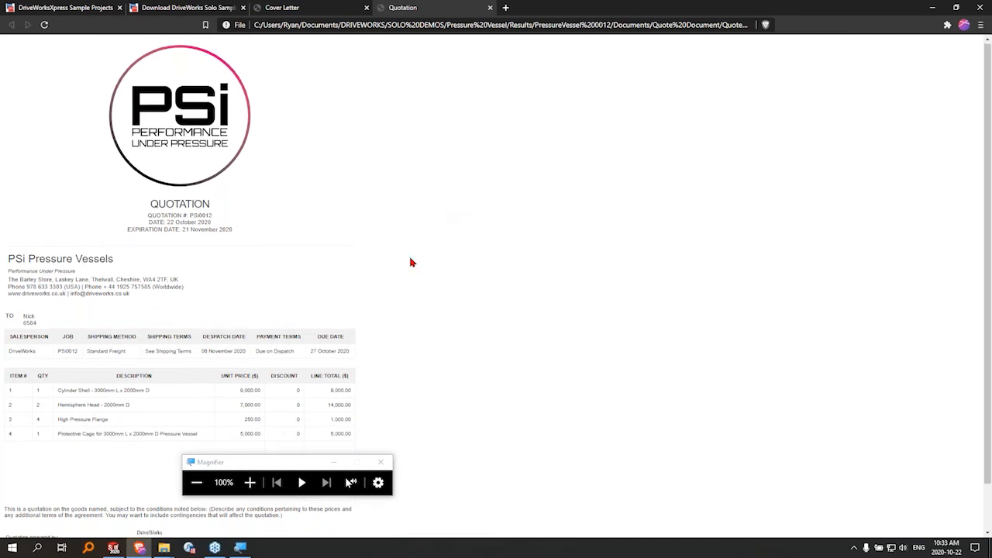
scroll(410, 261, down, 1)
drag(257, 462, 634, 409)
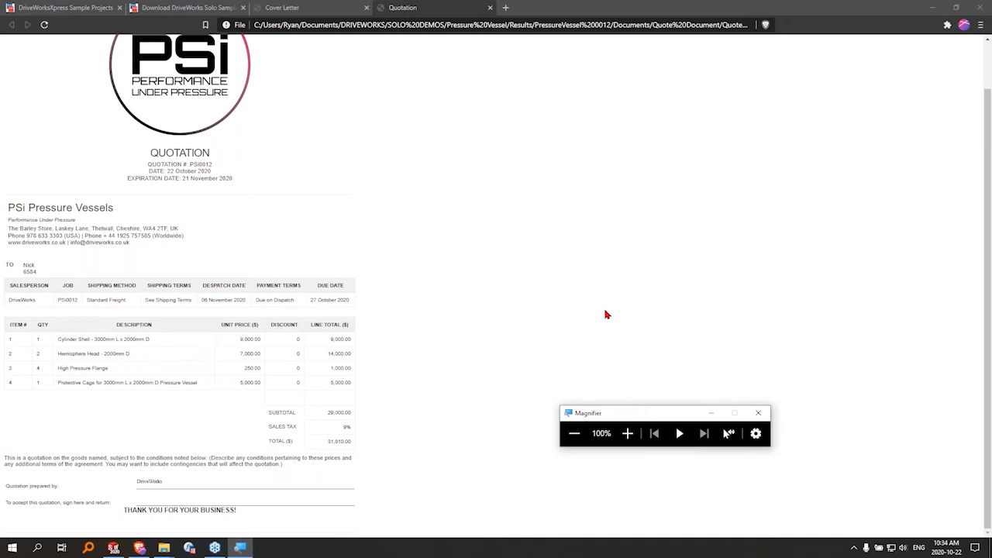
Close the quotation and cover letter pages and switch back to the assembly in SOLIDWORKS
click(489, 8)
click(490, 7)
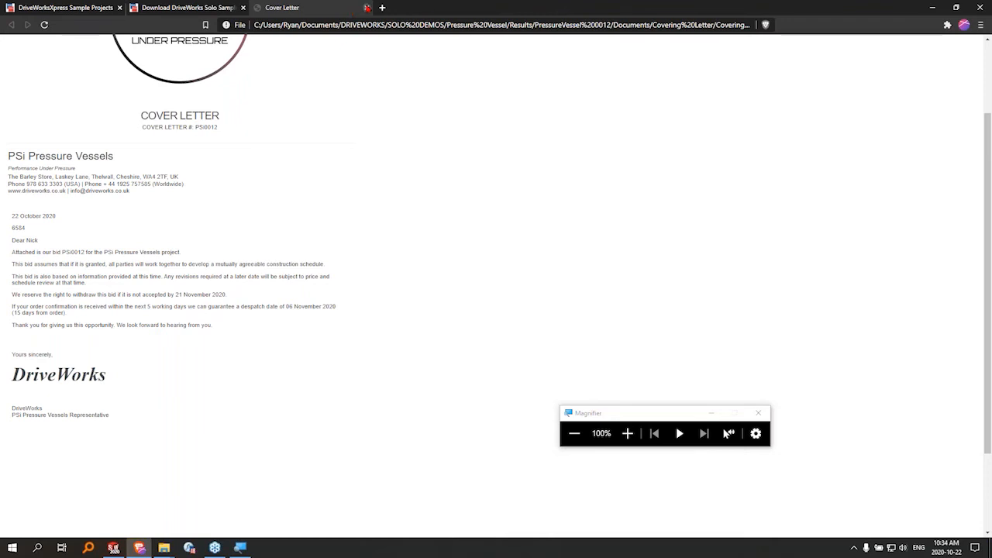
click(367, 8)
click(930, 7)
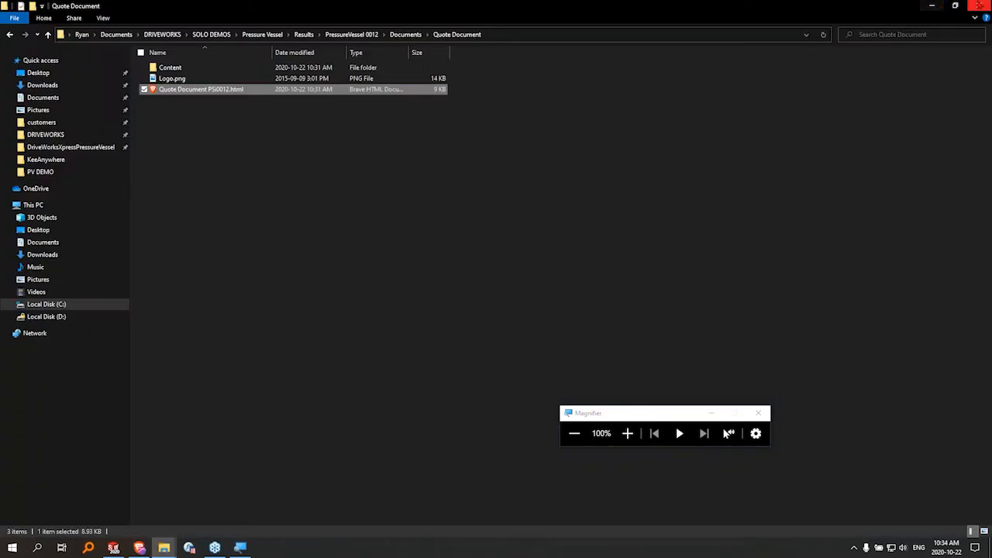
click(899, 7)
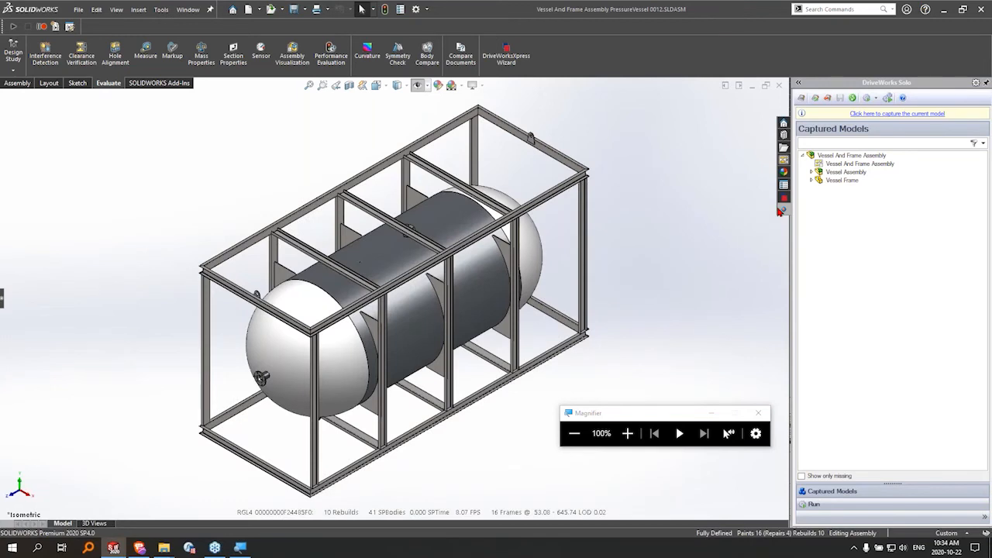
Start a new run of the DriveWorks Solo project, fill in the customer's name and address, and continue to the cylinder size form
click(866, 98)
click(878, 267)
text(ffa)
click(873, 306)
text(fafda)
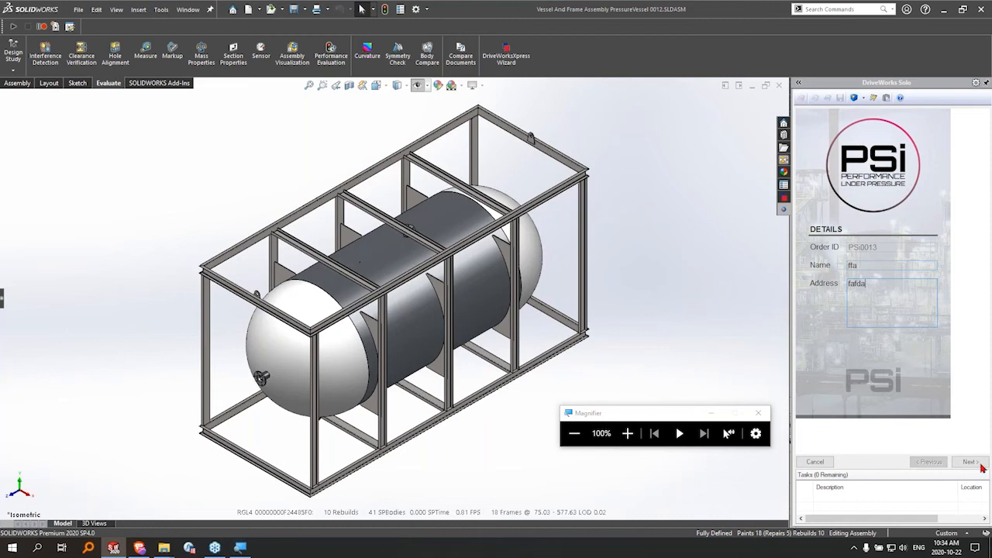
click(980, 466)
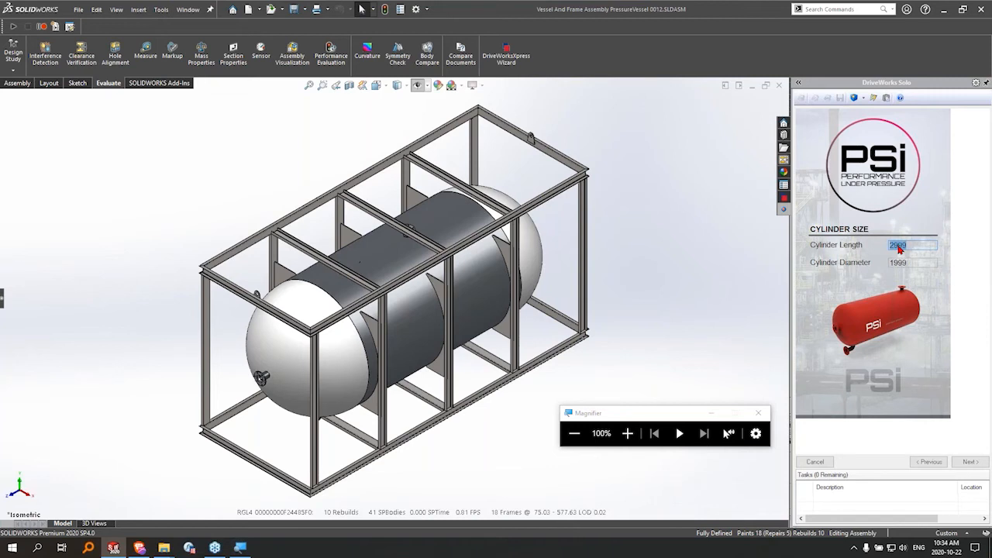
Set the cylinder length to 1675 and diameter to 970, generate the model preview, and continue to the head type form
text(1675)
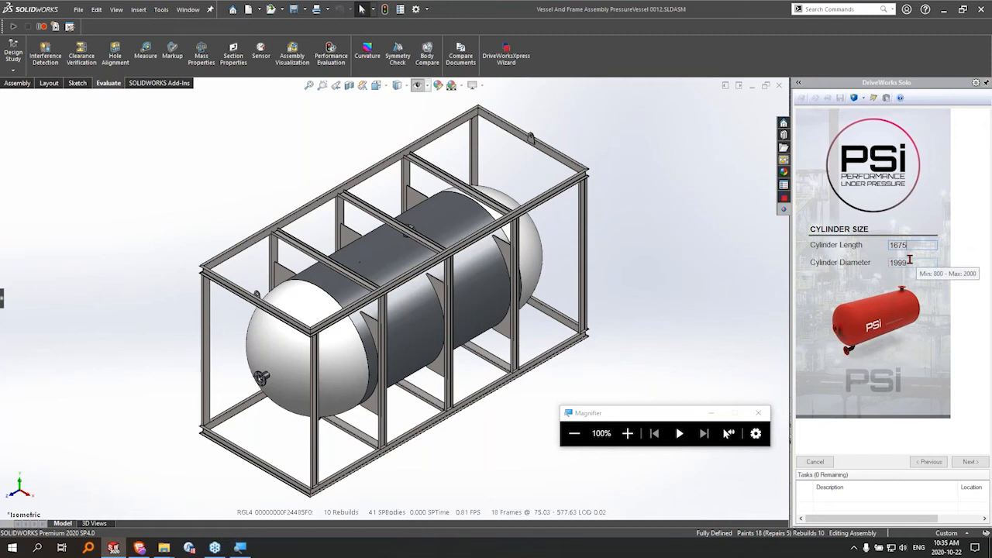
key(Tab)
text(970)
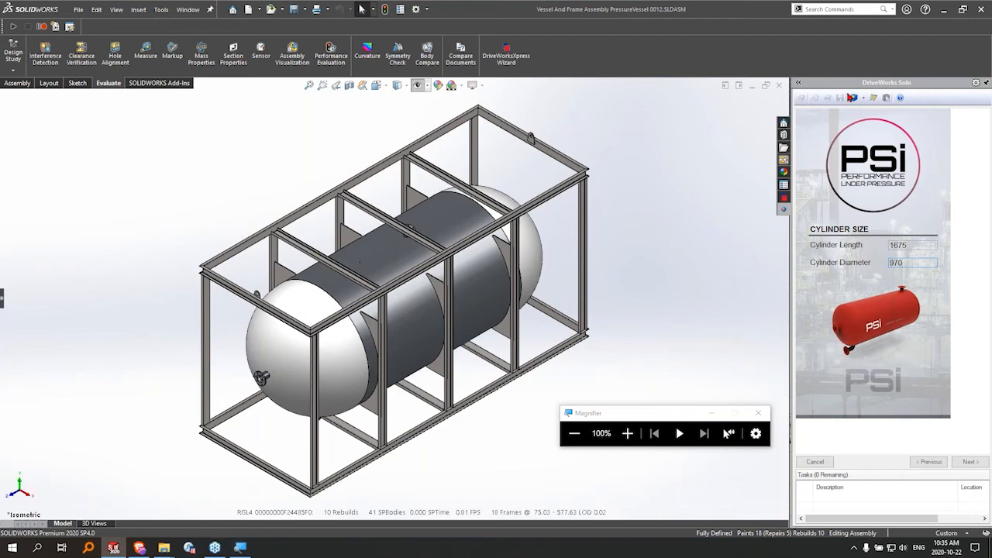
click(852, 98)
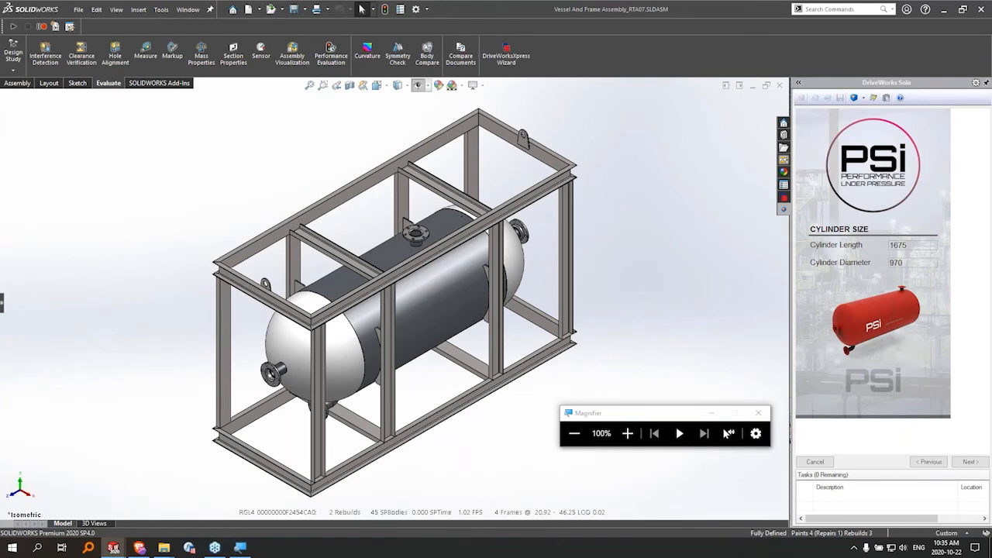
click(969, 462)
Choose the Conical head type and regenerate the vessel model preview
click(883, 248)
click(883, 268)
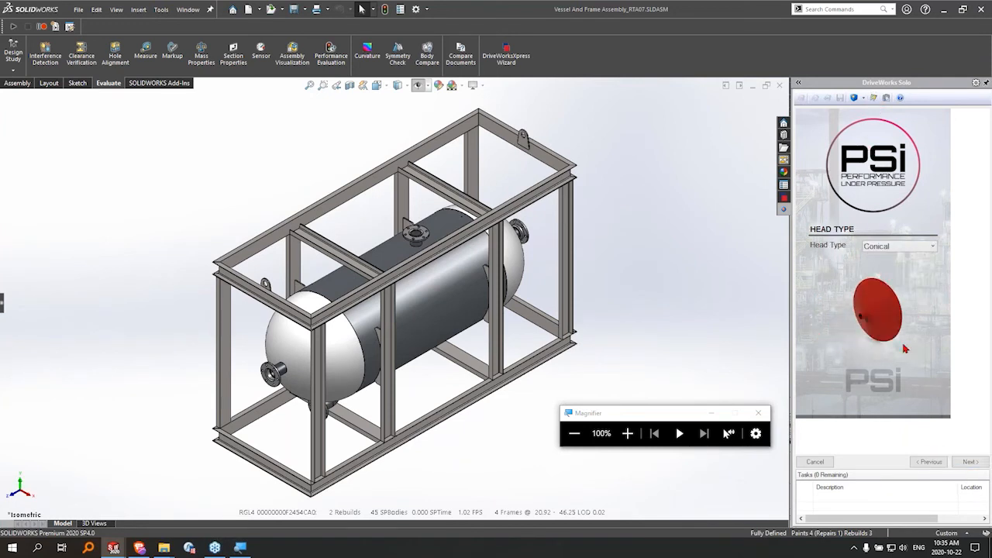
click(853, 98)
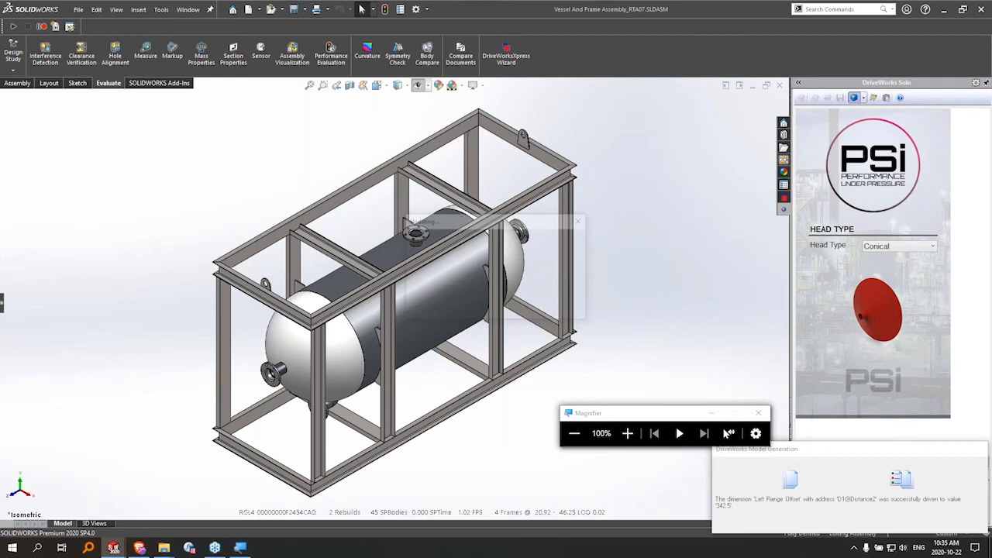
Change the head type to Elliptical and regenerate the vessel model preview
click(911, 246)
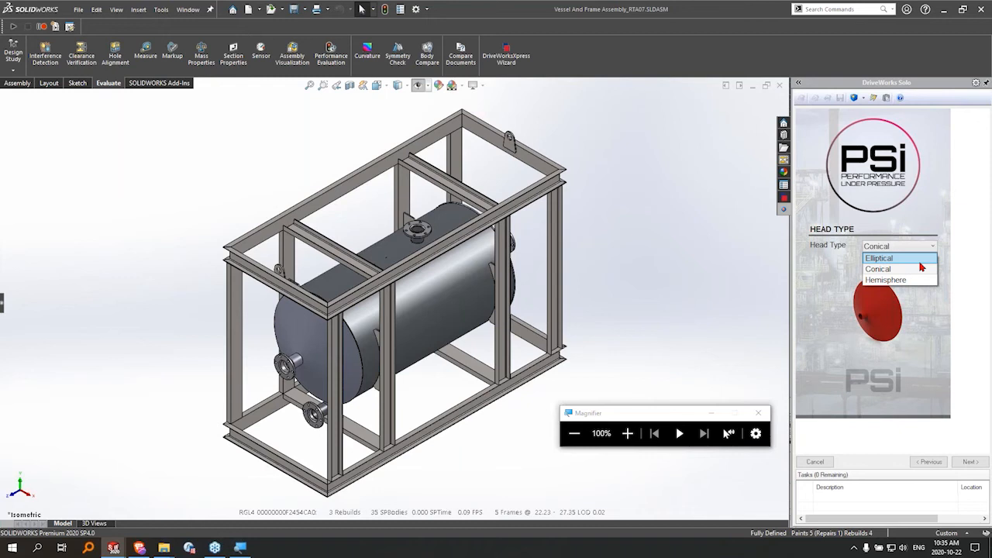
click(921, 261)
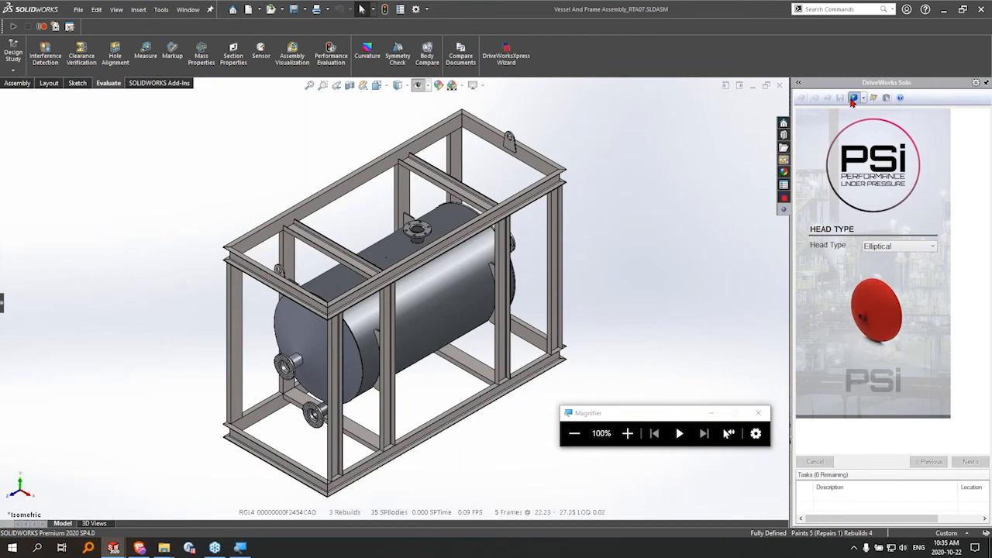
click(853, 98)
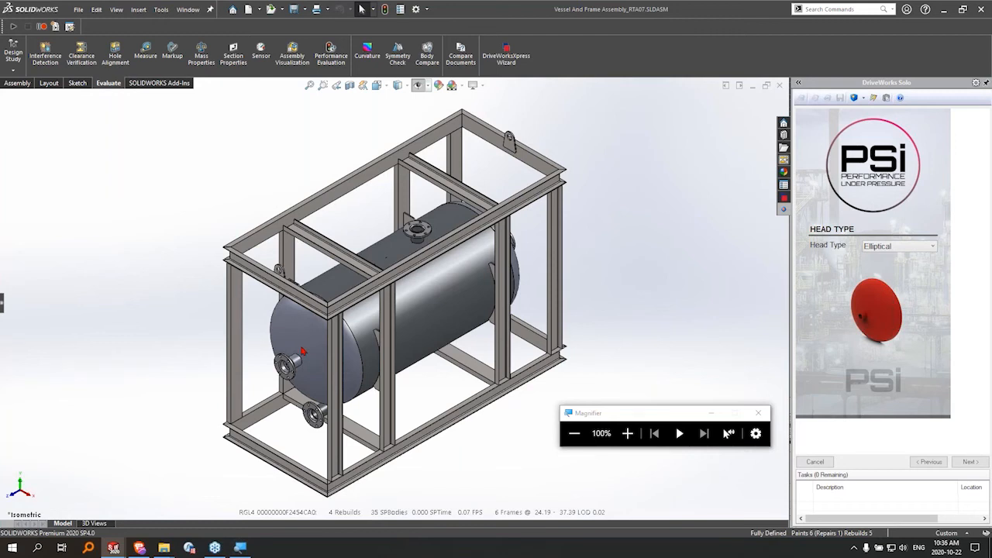
Keep the cage included and finish the run, saving final models, generating drawings and documents, exporting form data, and opening the results folder
click(970, 462)
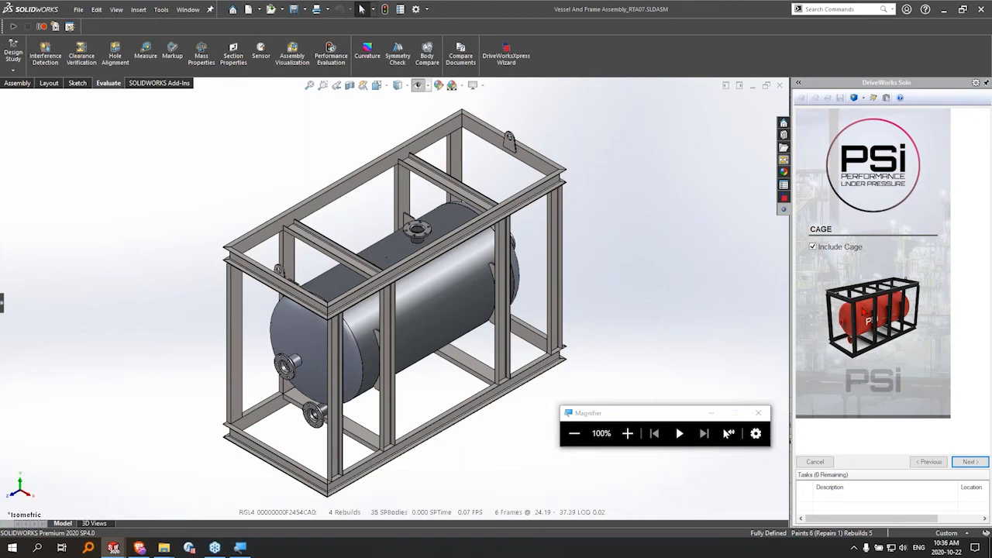
click(963, 463)
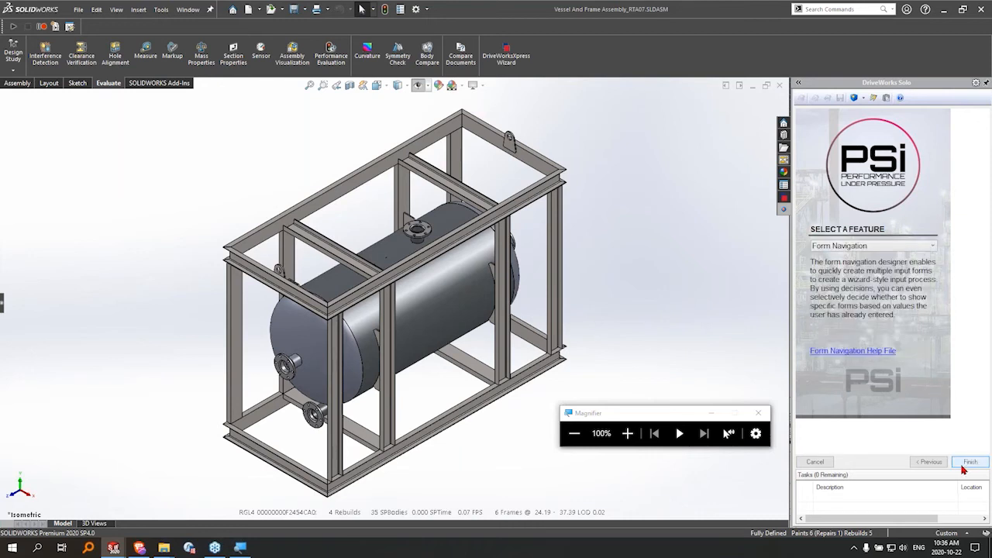
click(963, 463)
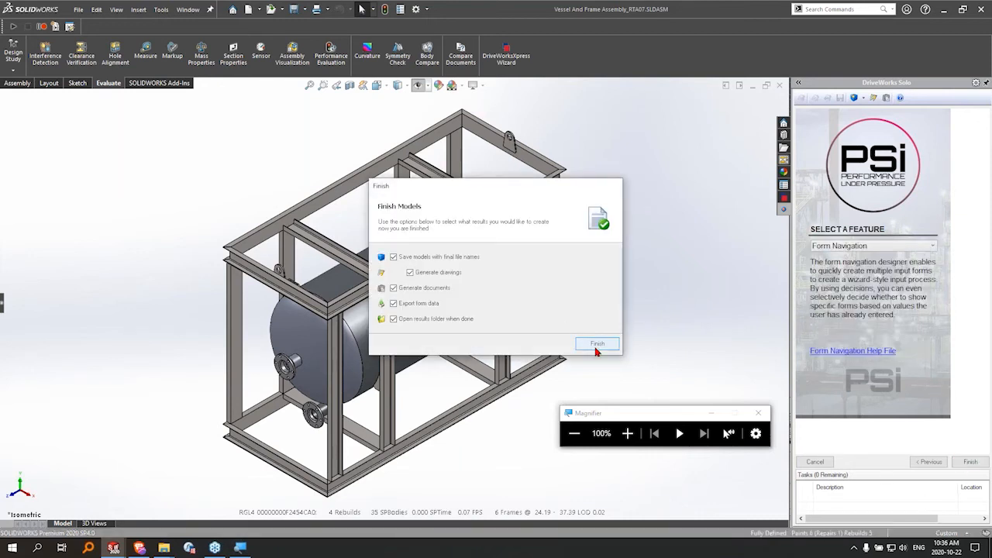
click(596, 345)
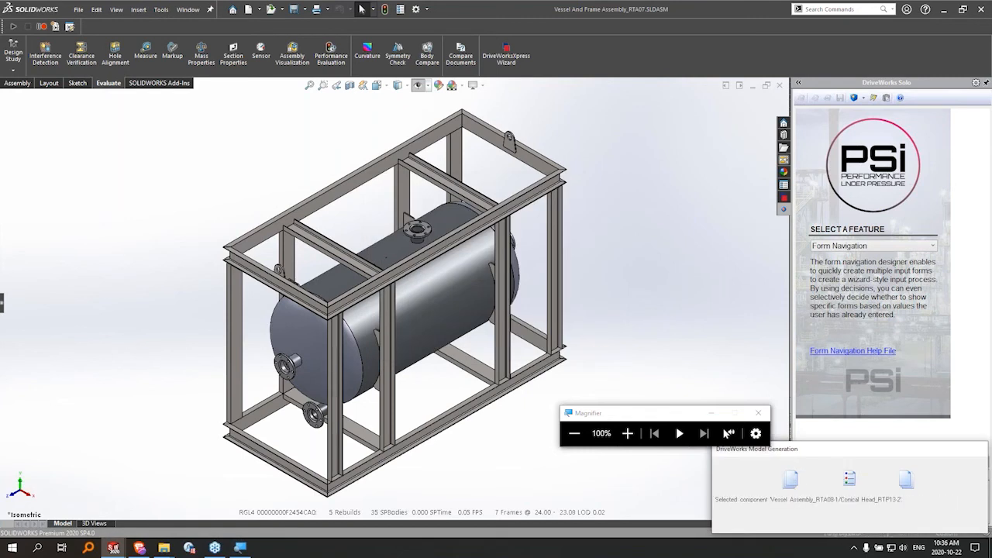